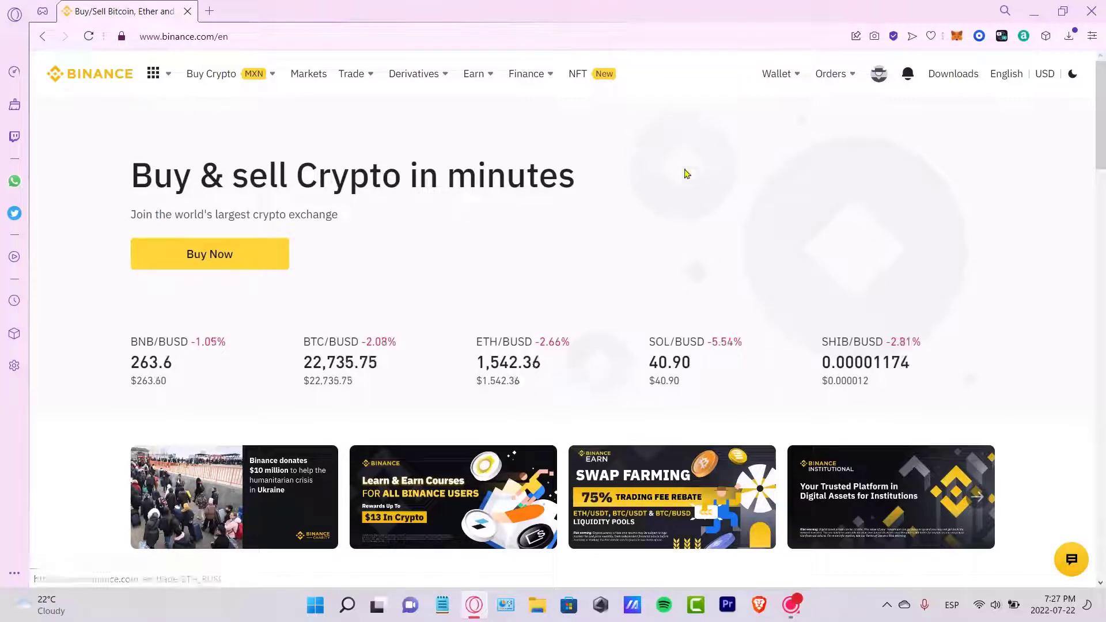
Step: Back out of Coinbase Wallet's Receive and Wrapped Ether views to the $2.01 overview
click(978, 35)
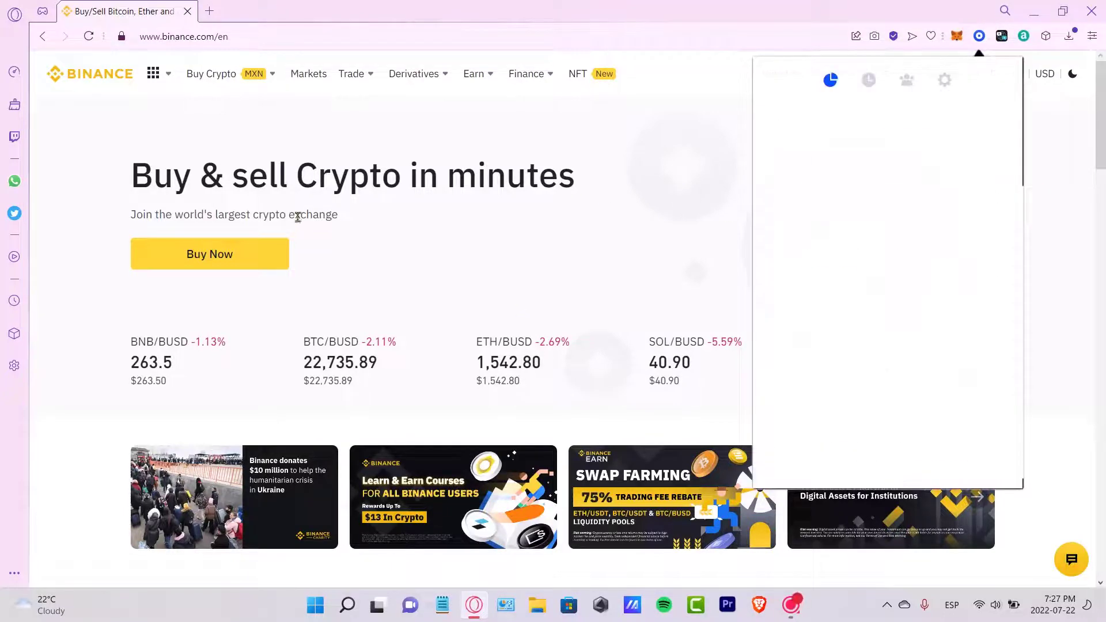
mouse_move(353, 73)
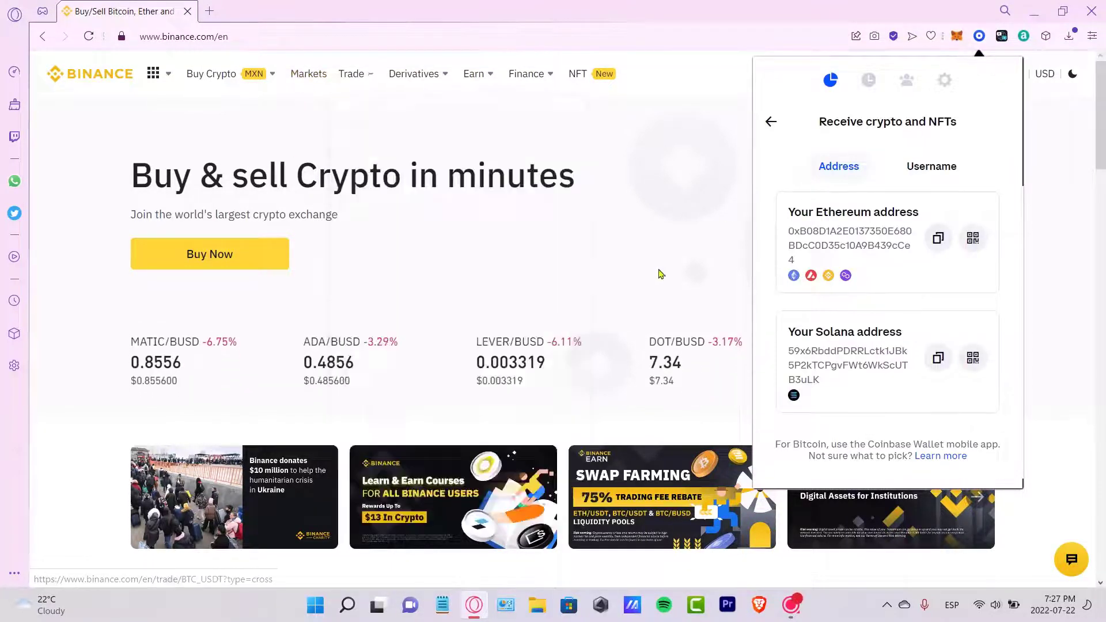
click(773, 123)
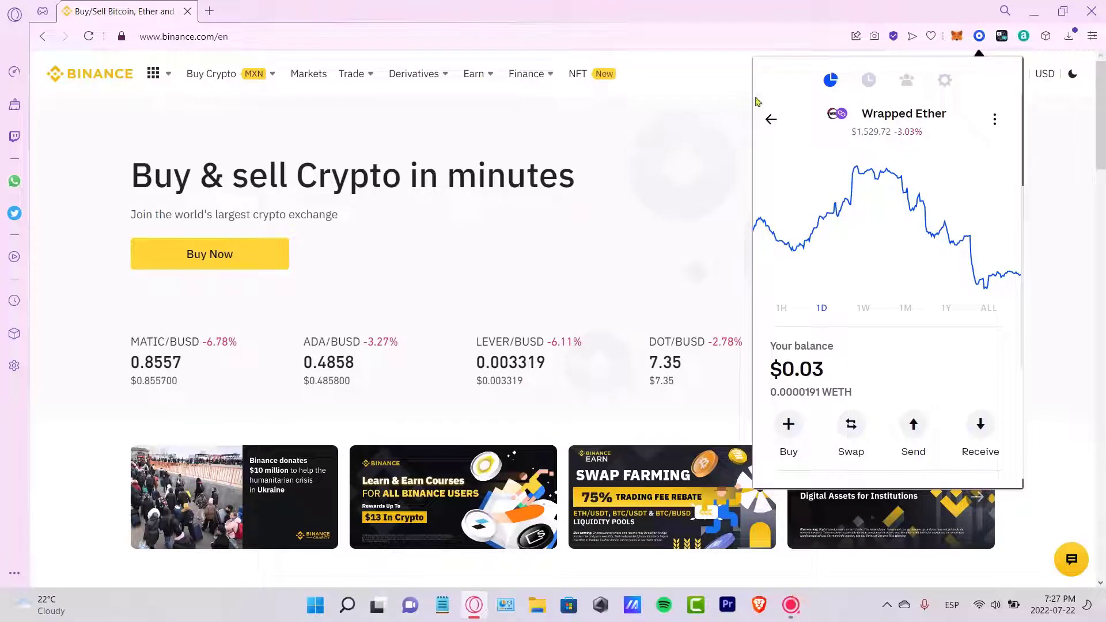
click(771, 120)
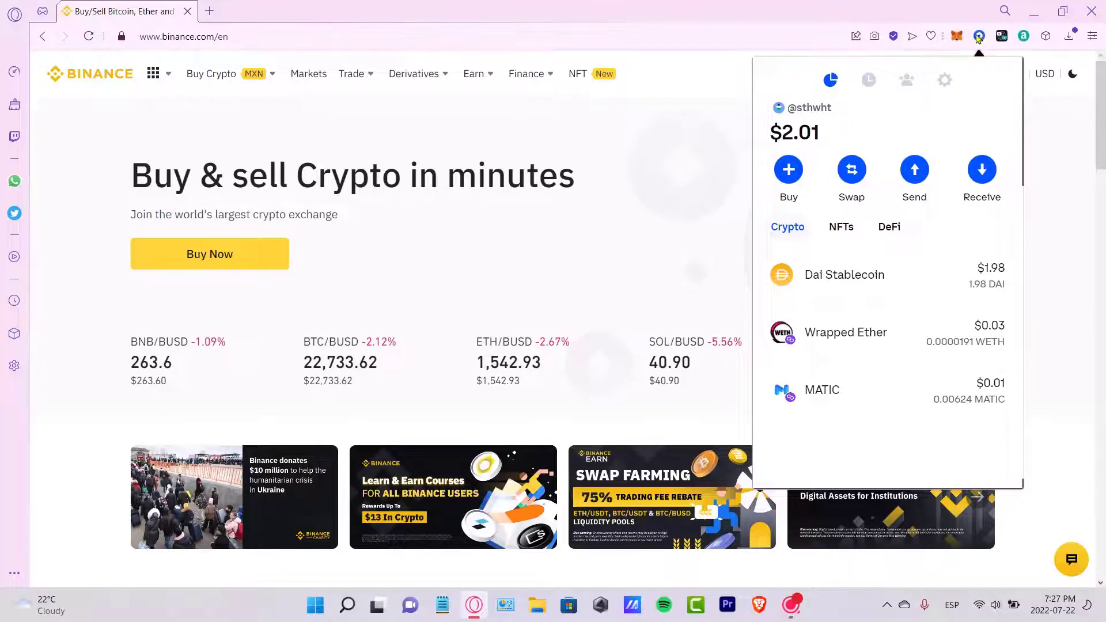
click(979, 37)
click(981, 41)
click(981, 44)
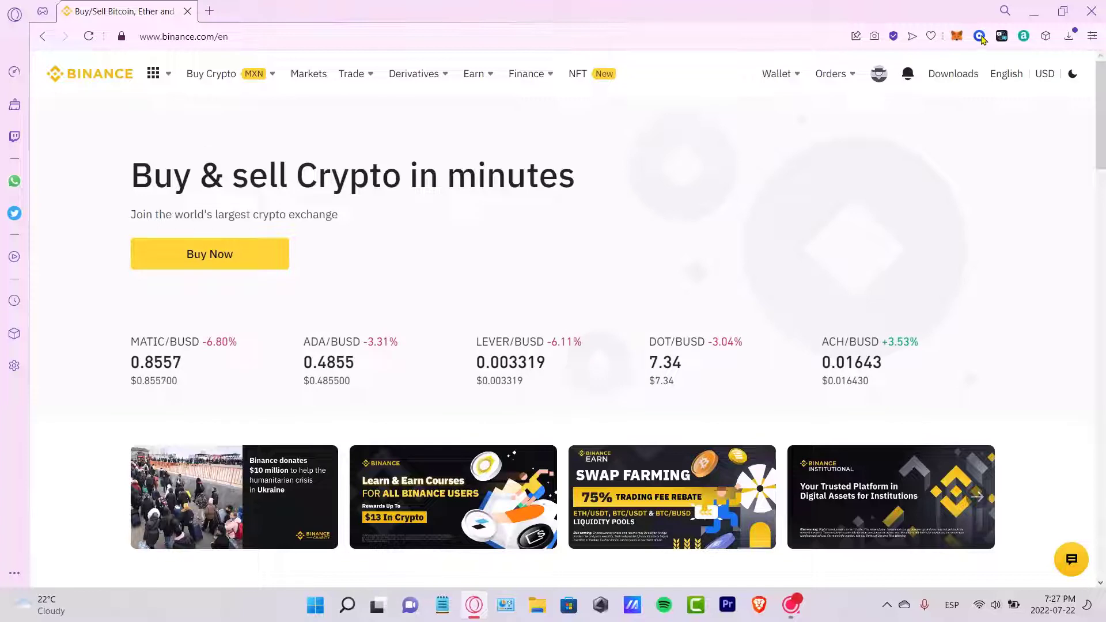
click(980, 36)
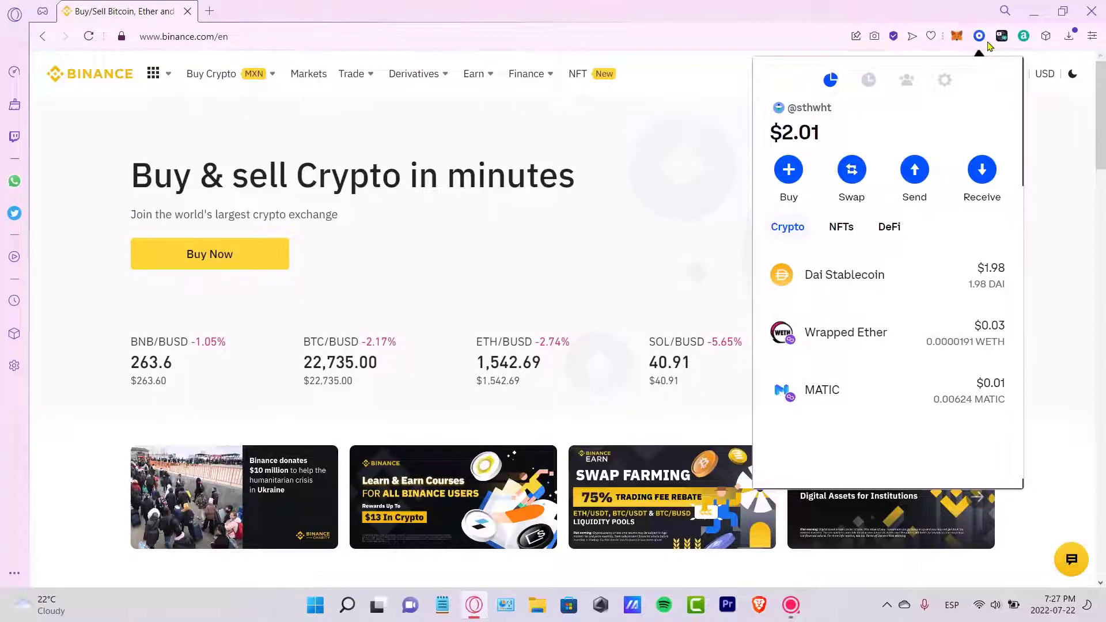
Step: Go to the metamask.io website in a new tab
click(216, 18)
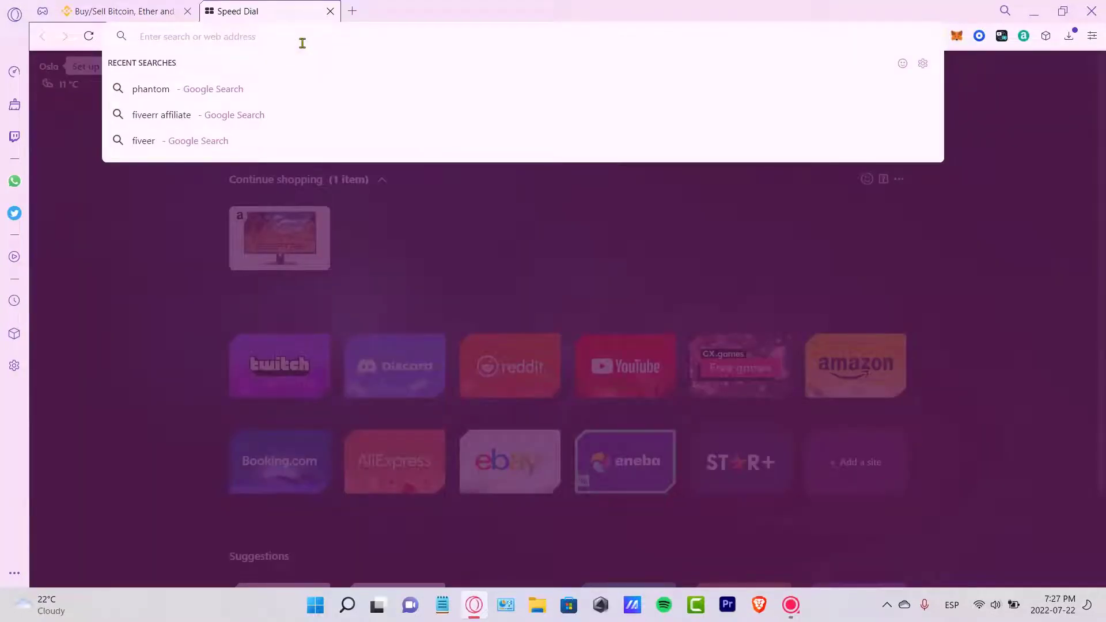
text(metamask.io)
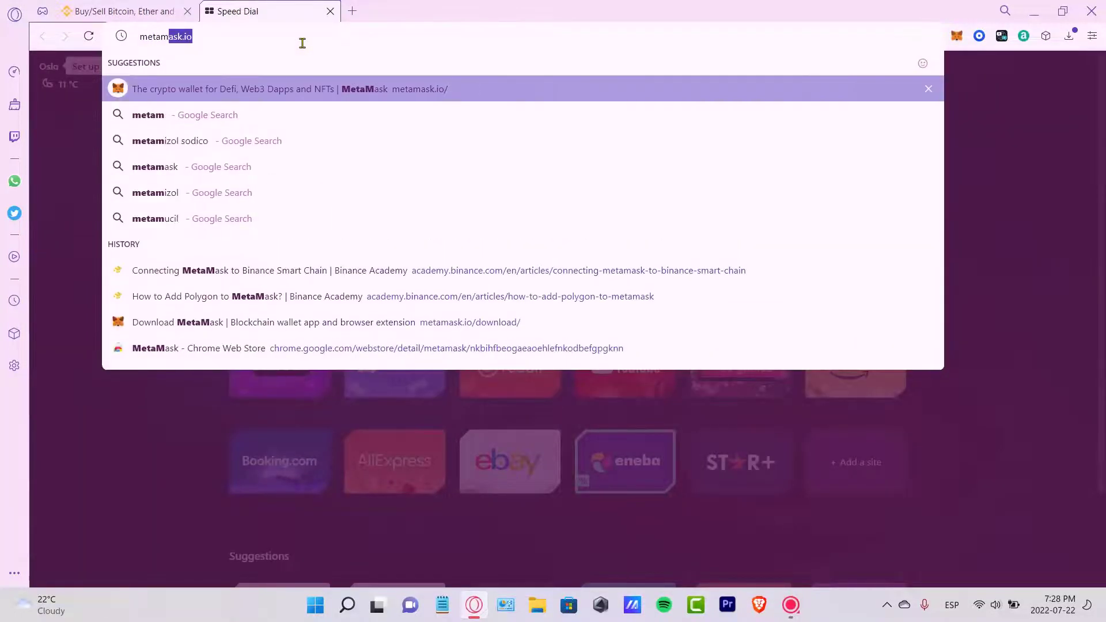
key(Return)
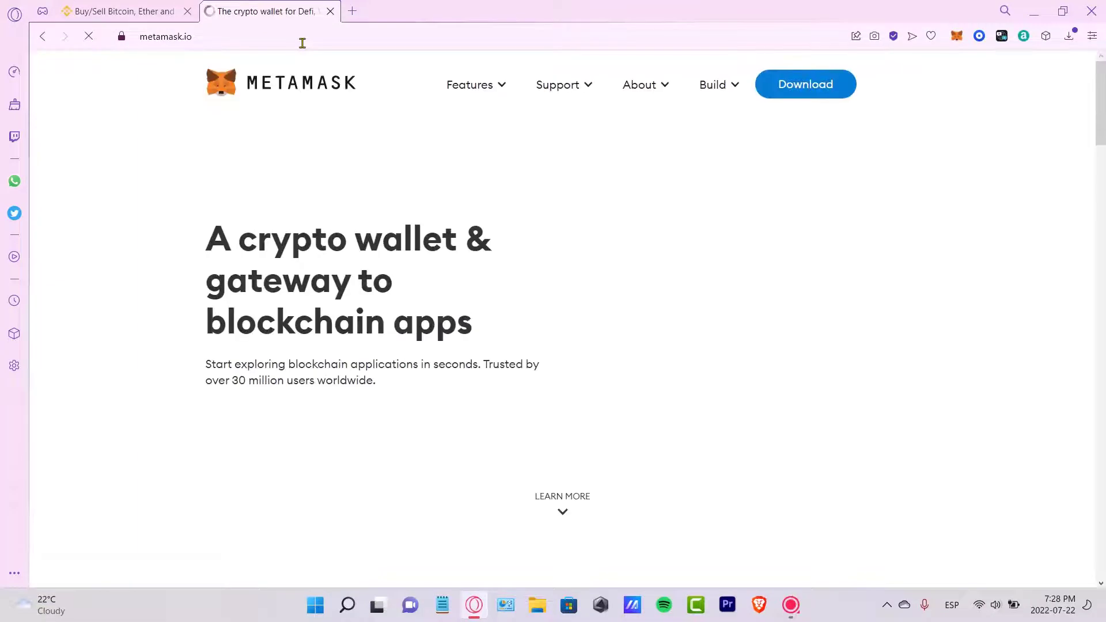
Step: From MetaMask's download page, open its Chrome Web Store listing
click(821, 86)
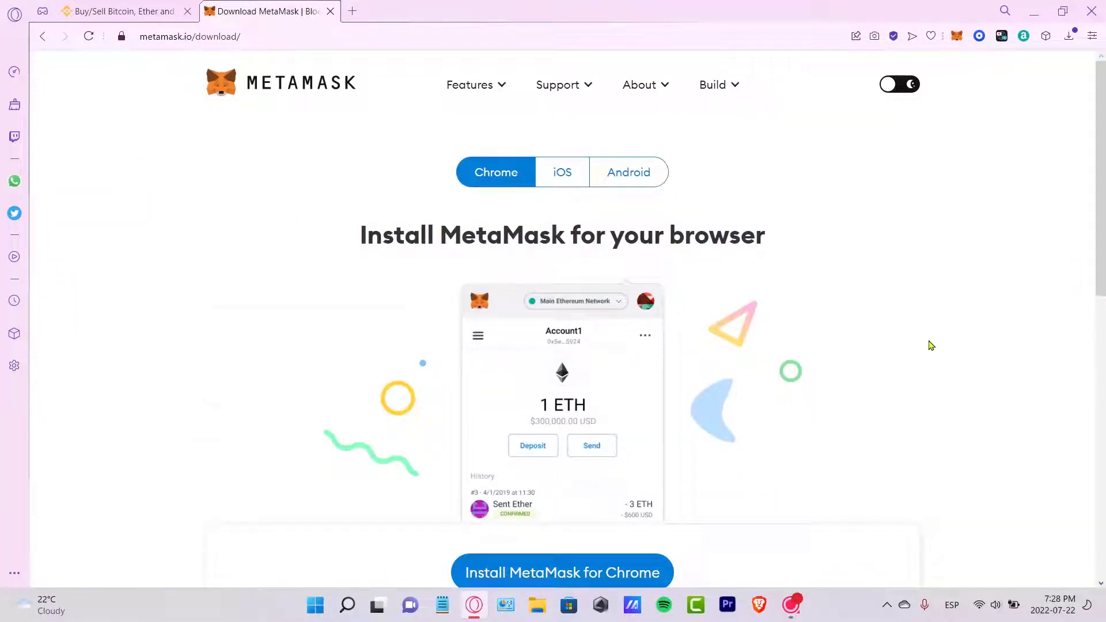
scroll(926, 346, down, 10)
scroll(864, 299, up, 3)
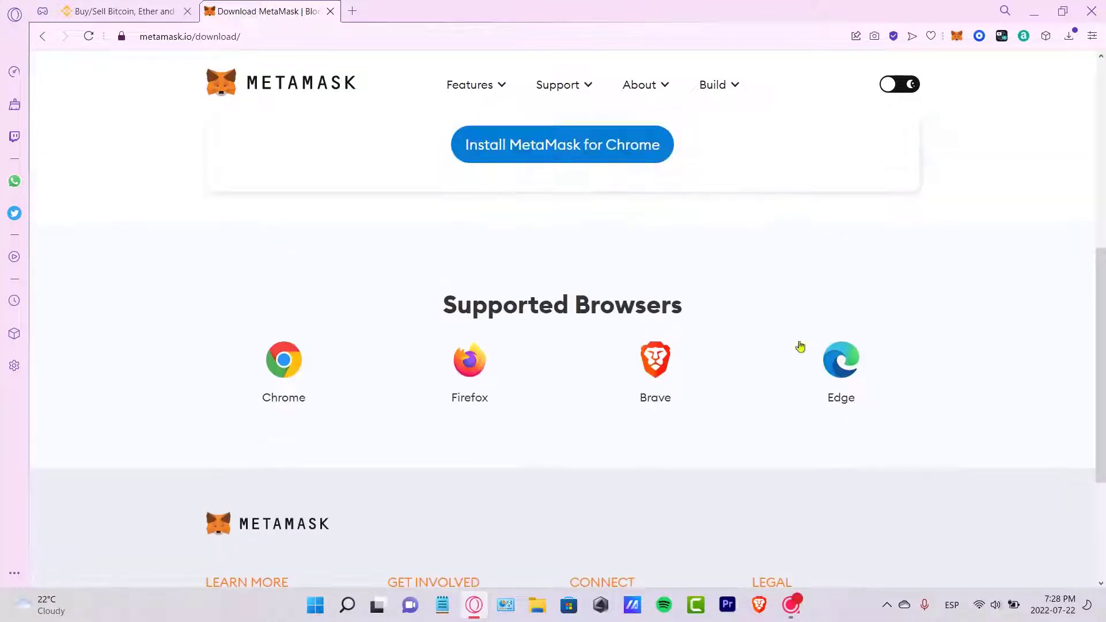
click(288, 357)
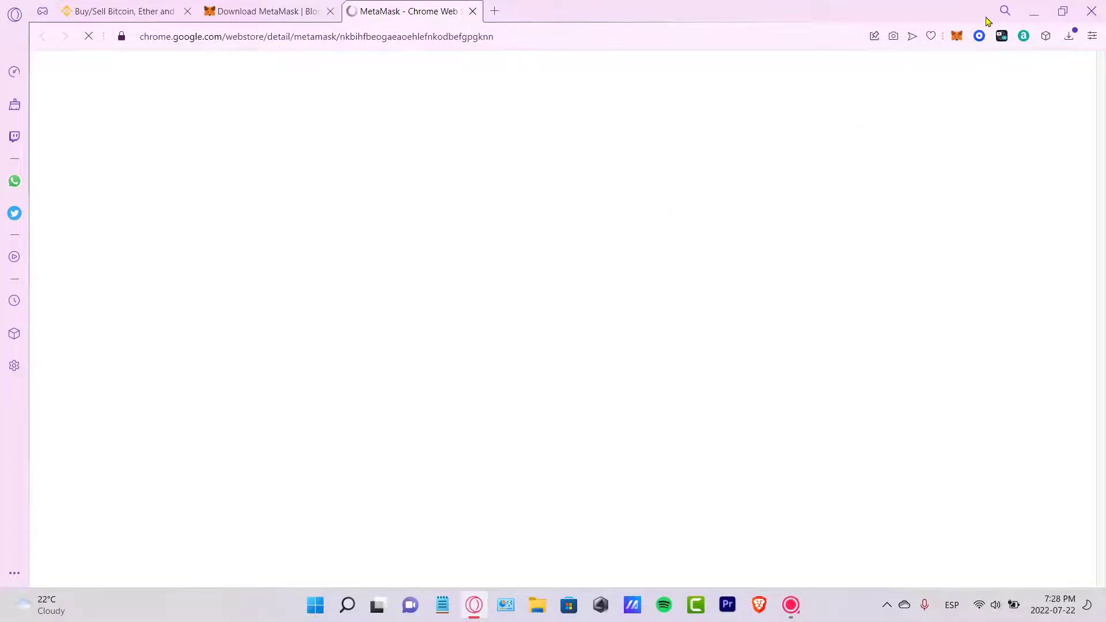
Step: Close the Web Store tab and view the 0.0000191 WETH holding in Coinbase Wallet
click(473, 11)
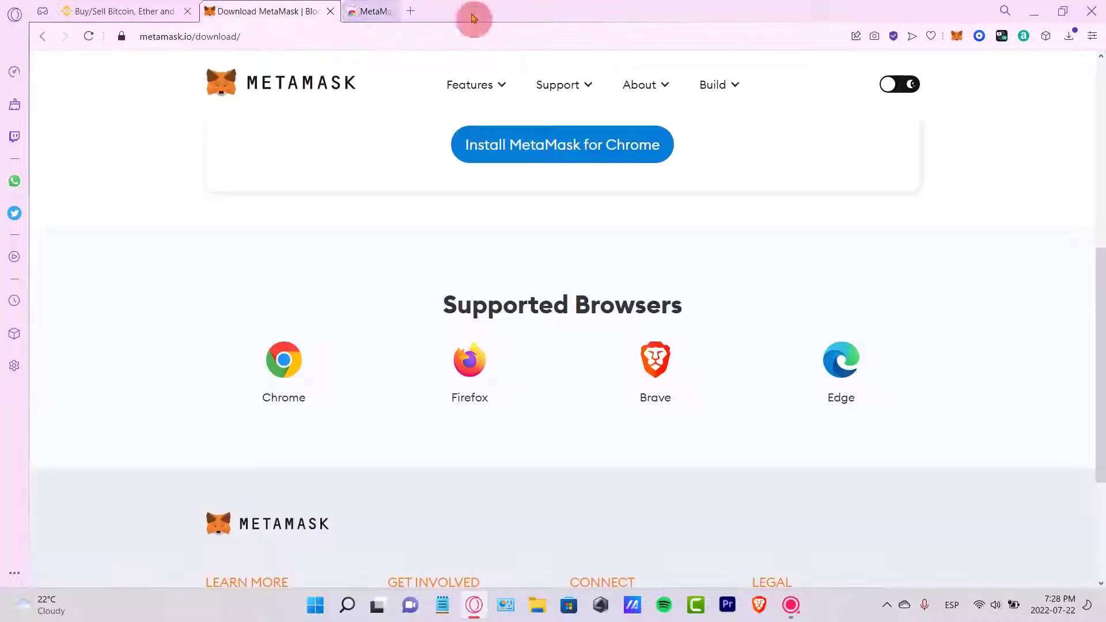
click(979, 37)
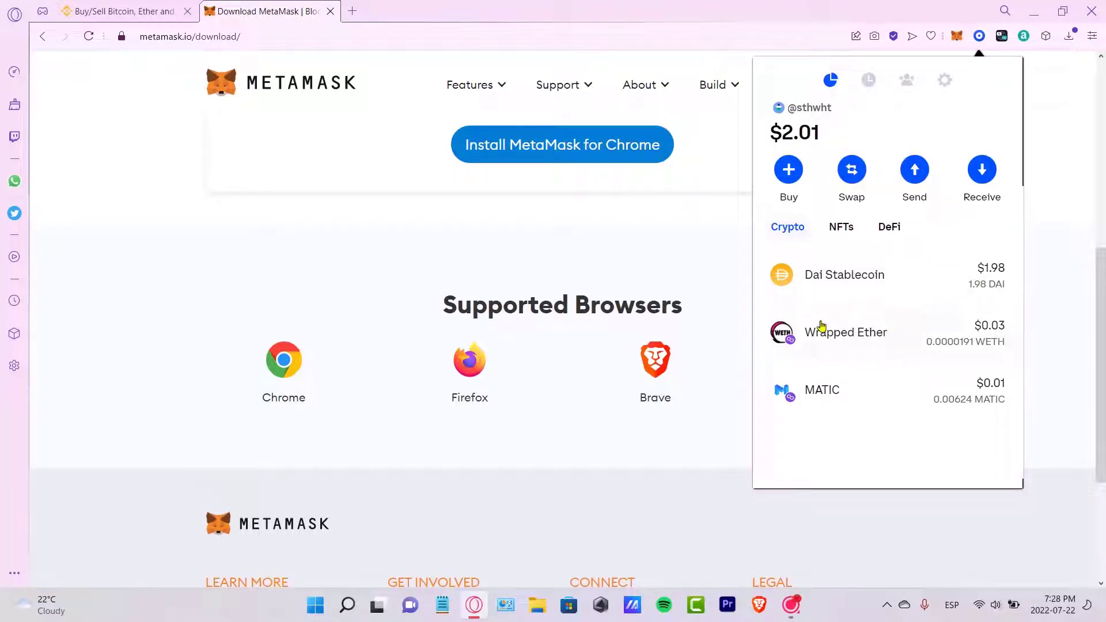
click(847, 346)
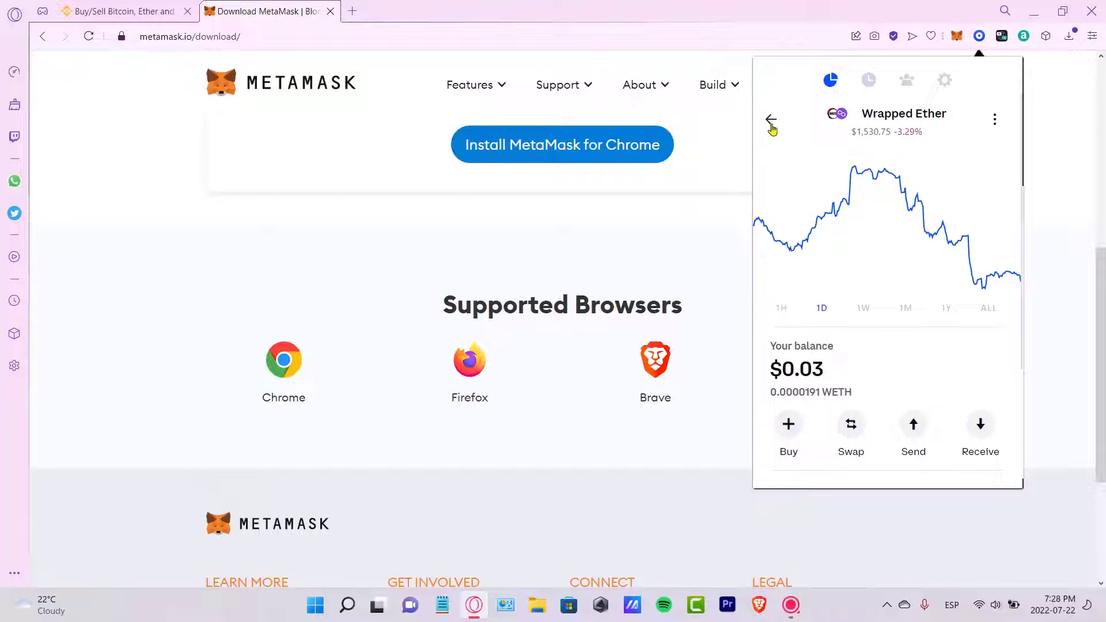
click(773, 121)
click(916, 323)
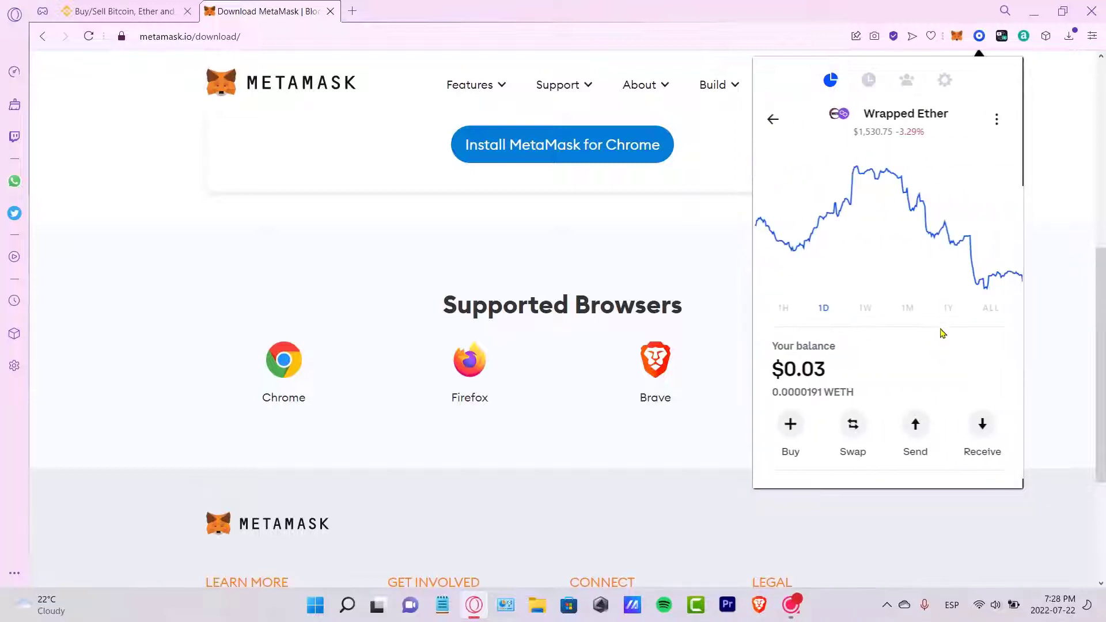
Step: Return to the Binance tab and the Coinbase Wallet overview, then start a new tab
click(153, 6)
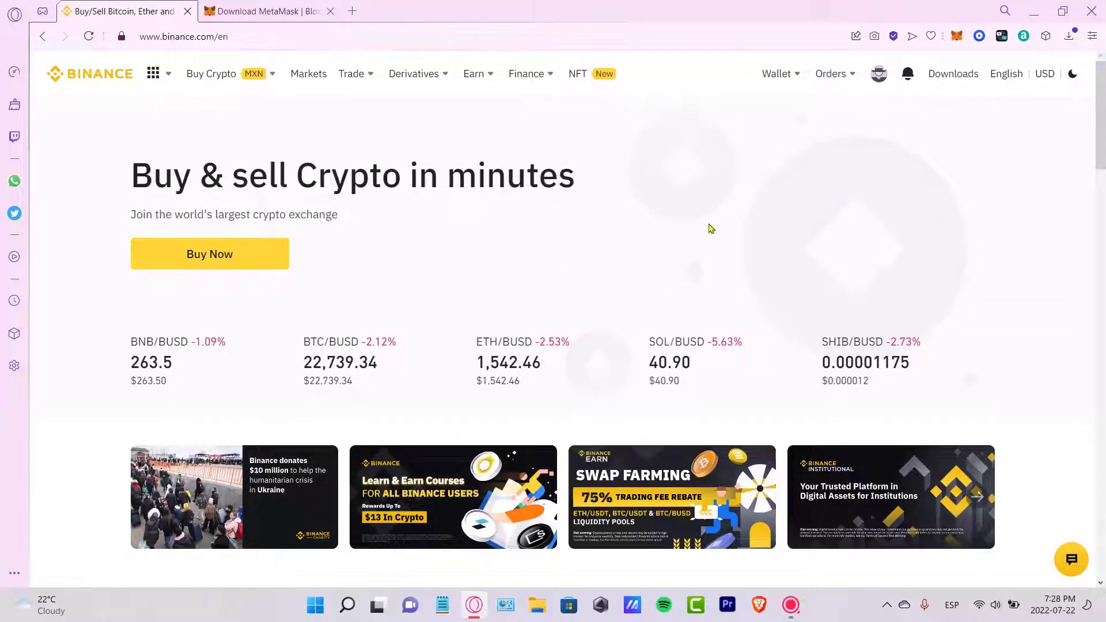
click(979, 37)
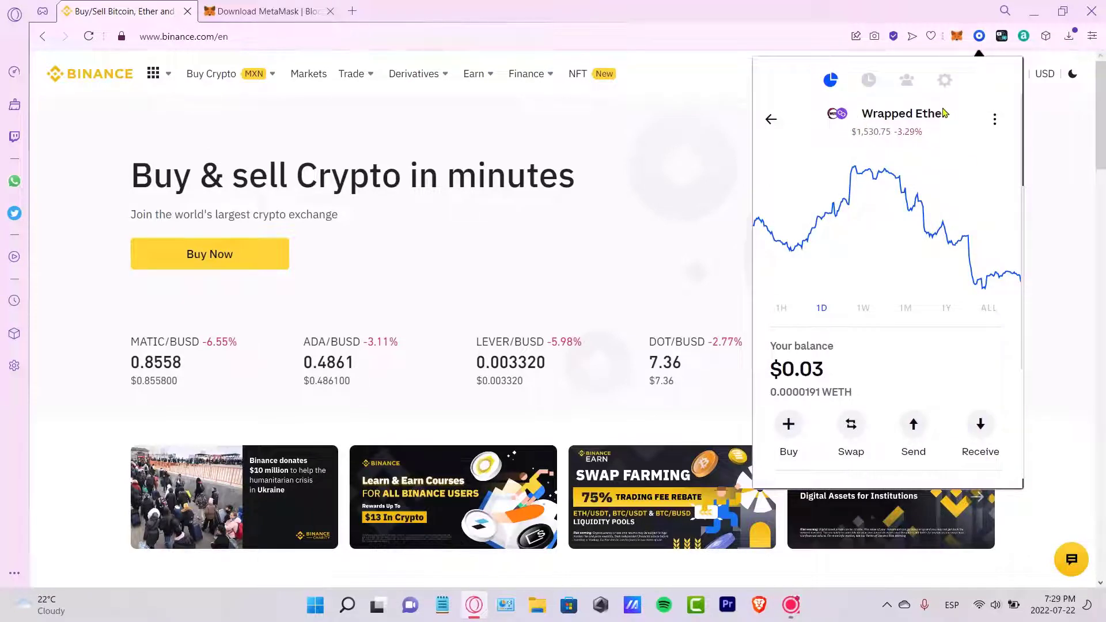
click(772, 120)
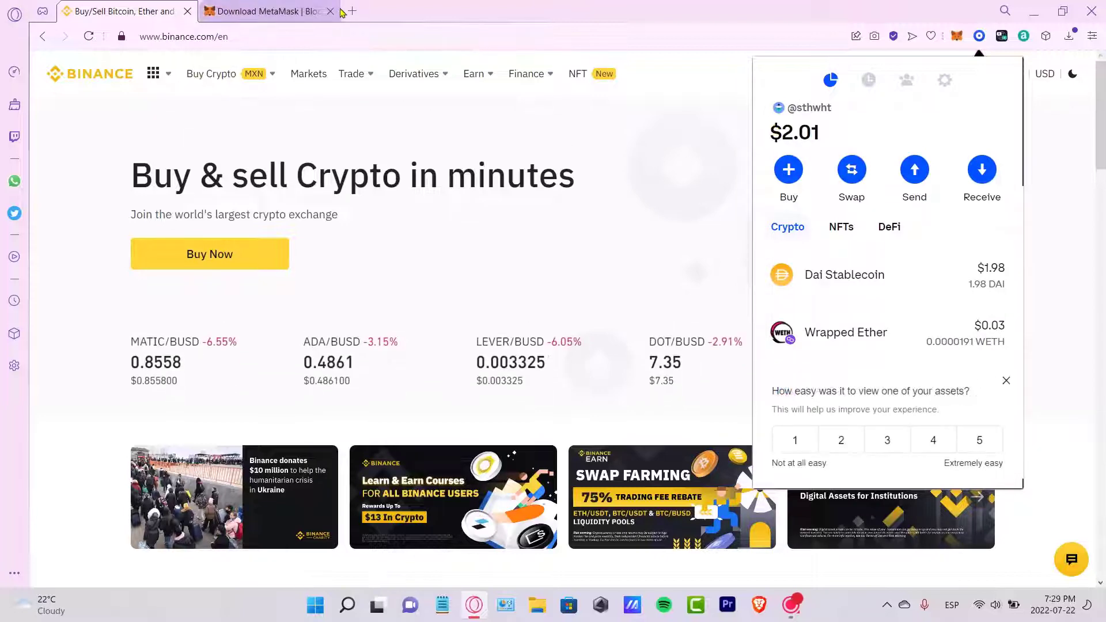
click(357, 14)
Step: Search 'polygon swap bridge', open Polygon Web Wallet and copy the Polygon PoS heading
text(polygon sa)
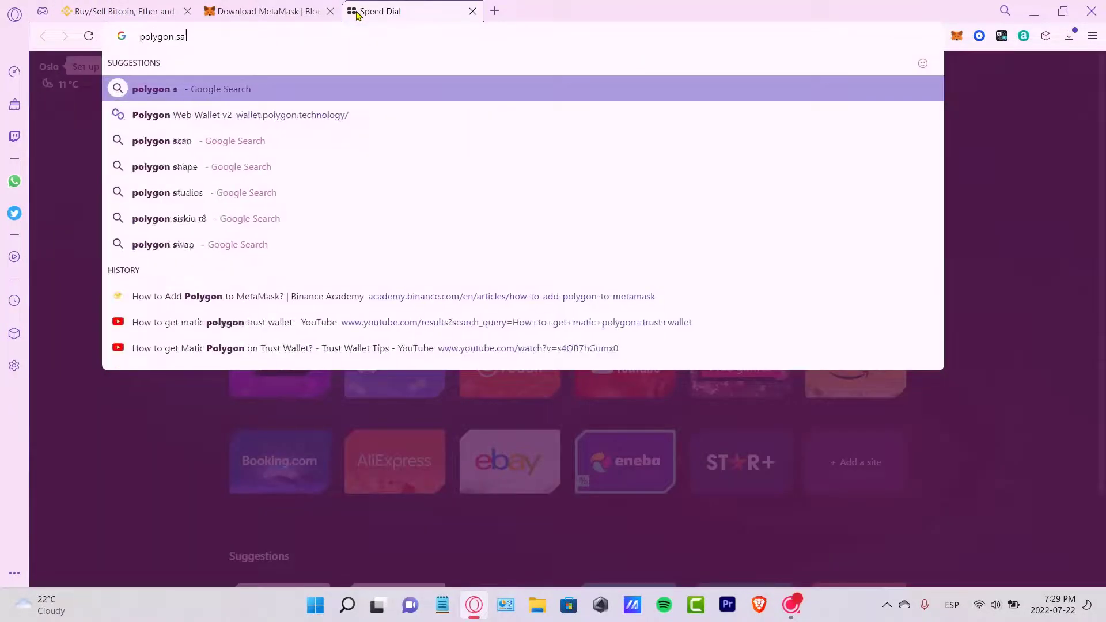
key(BackSpace)
text(wap brdinge)
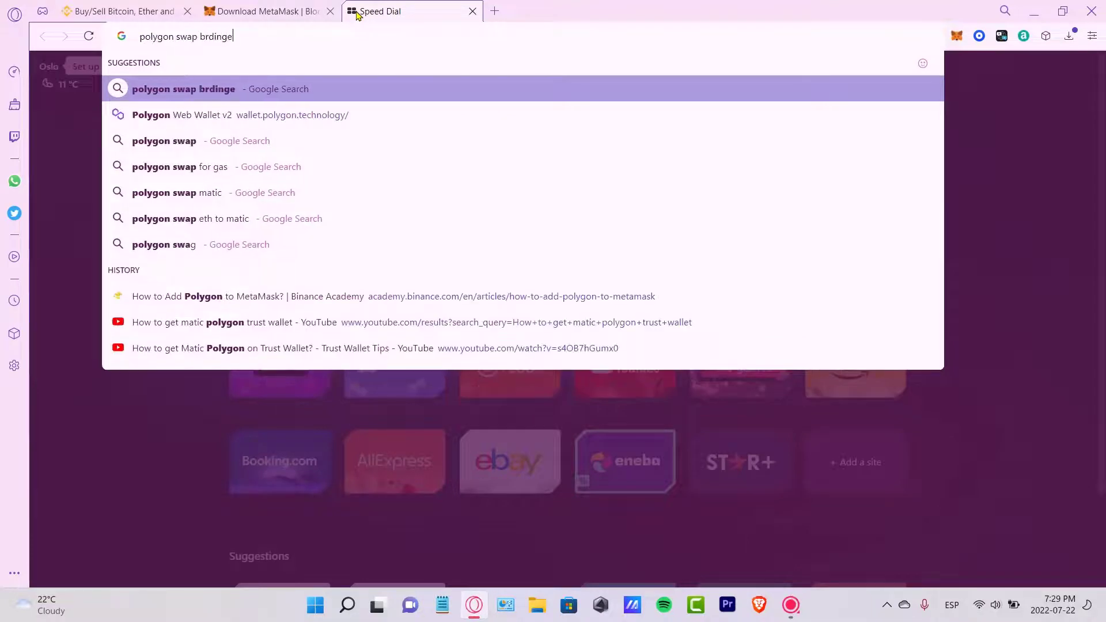
key(Return)
click(284, 458)
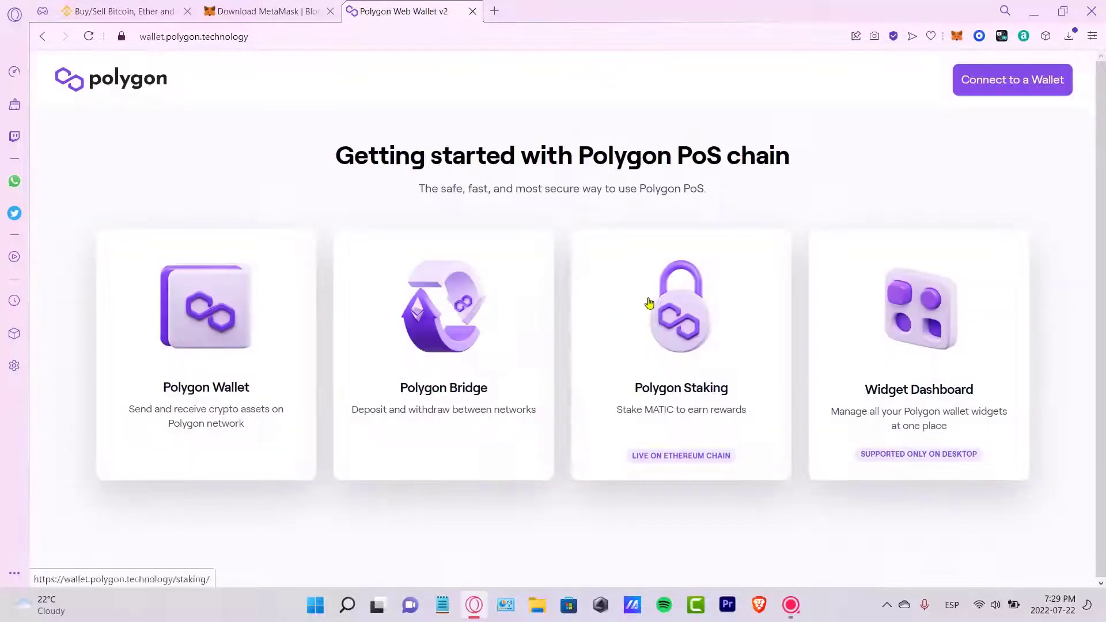
drag(444, 155, 831, 155)
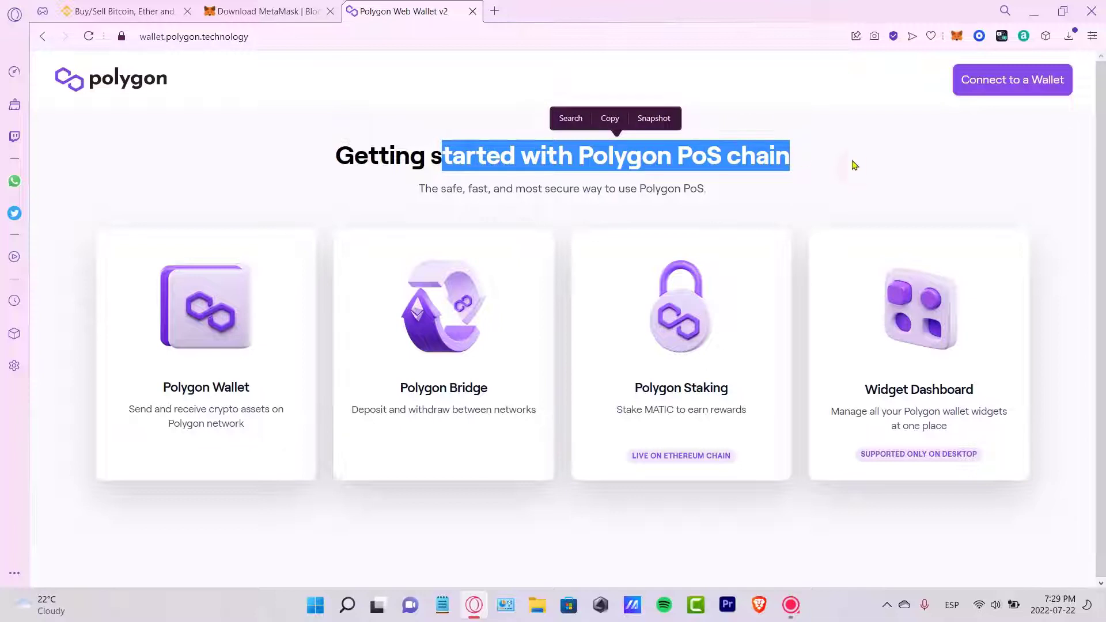
key(ctrl+c)
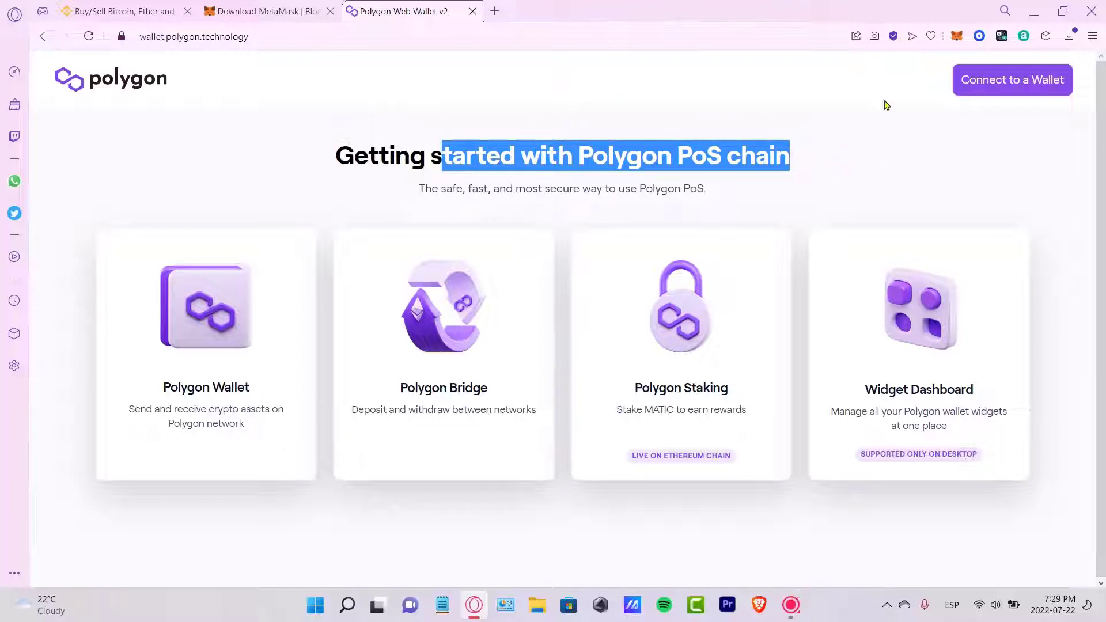
Step: Peek at the wallet's Swap screen, then bring the Binance tab to the front
click(979, 37)
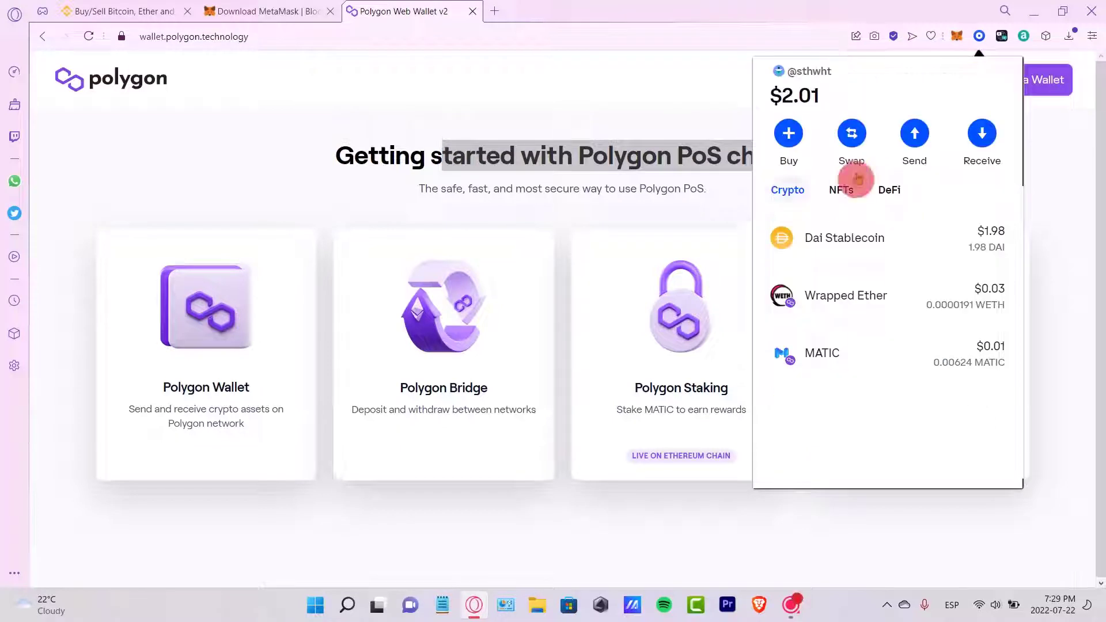
click(852, 176)
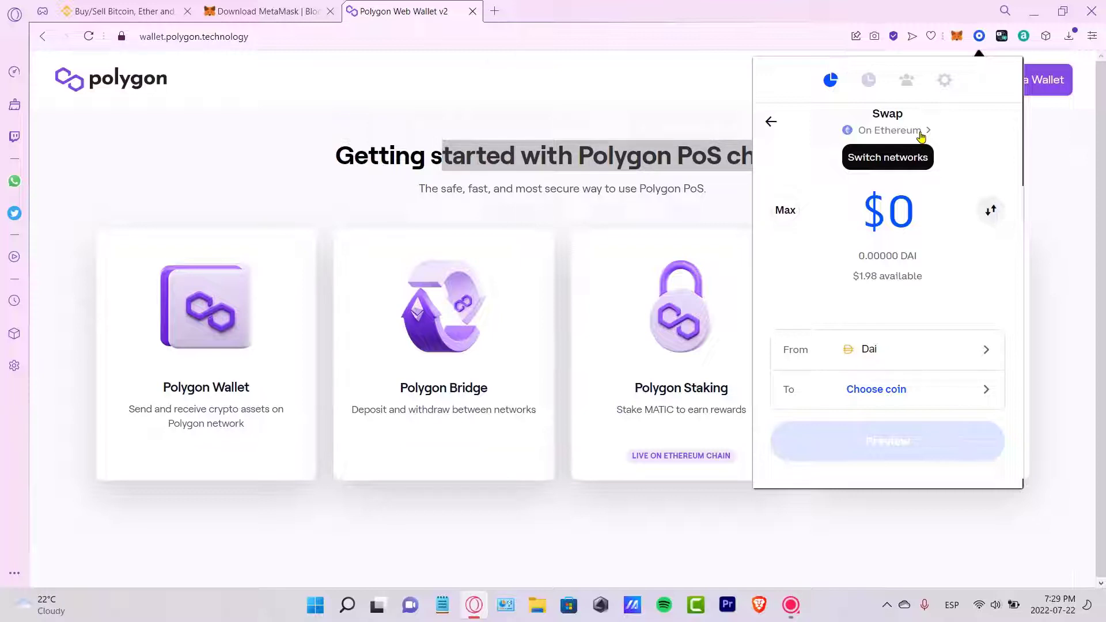
click(418, 127)
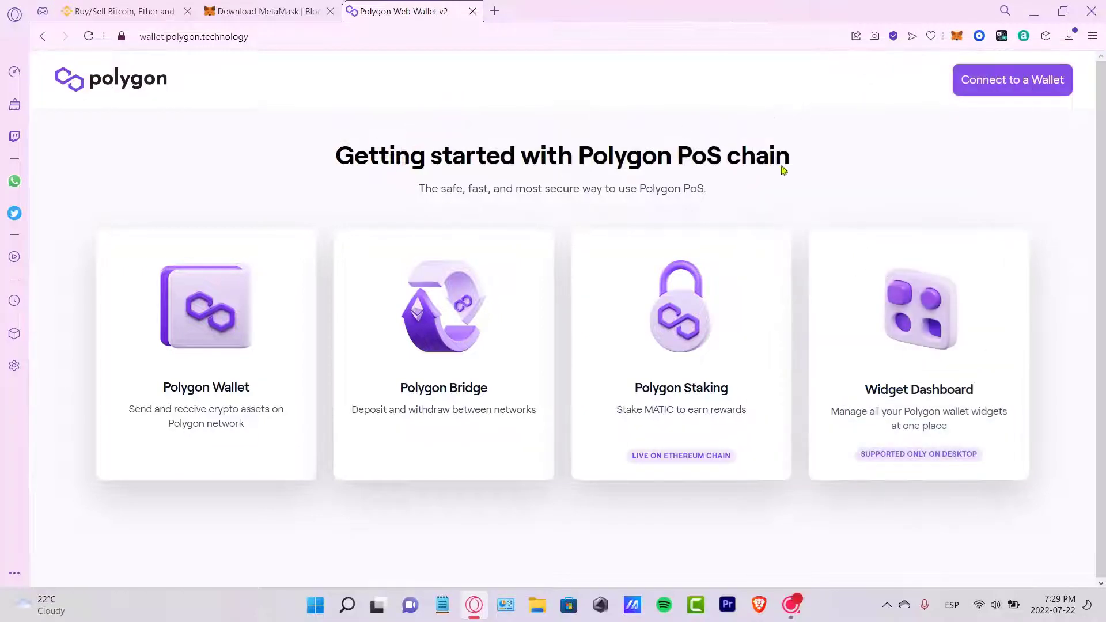
click(231, 10)
click(443, 9)
click(107, 10)
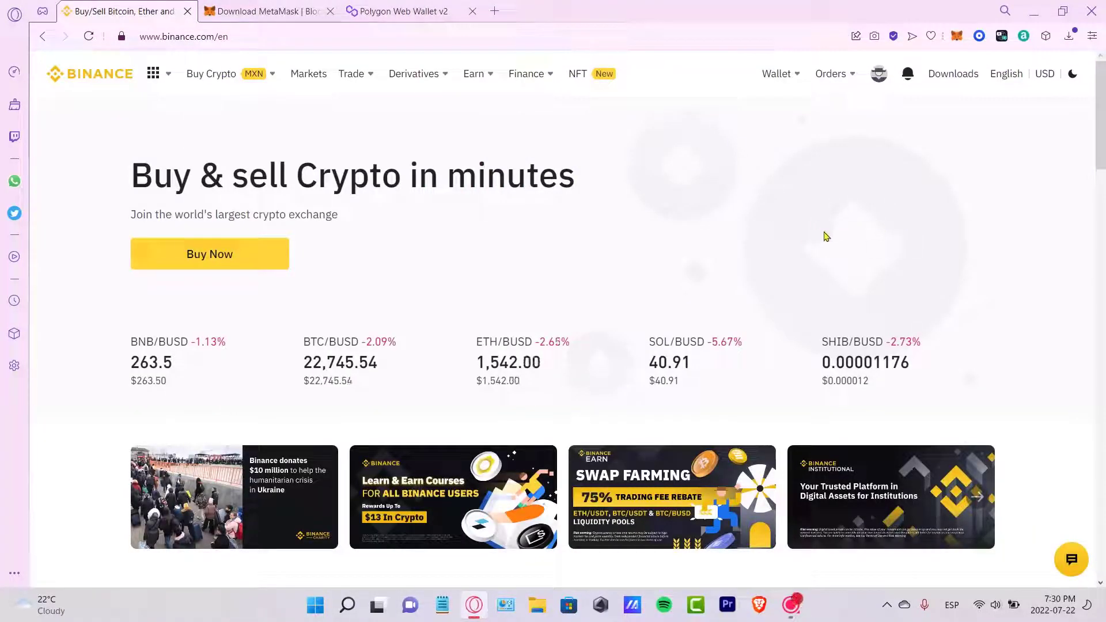
Step: View the Binance Fiat and Spot balances, then return to the Polygon Web Wallet tab
mouse_move(794, 84)
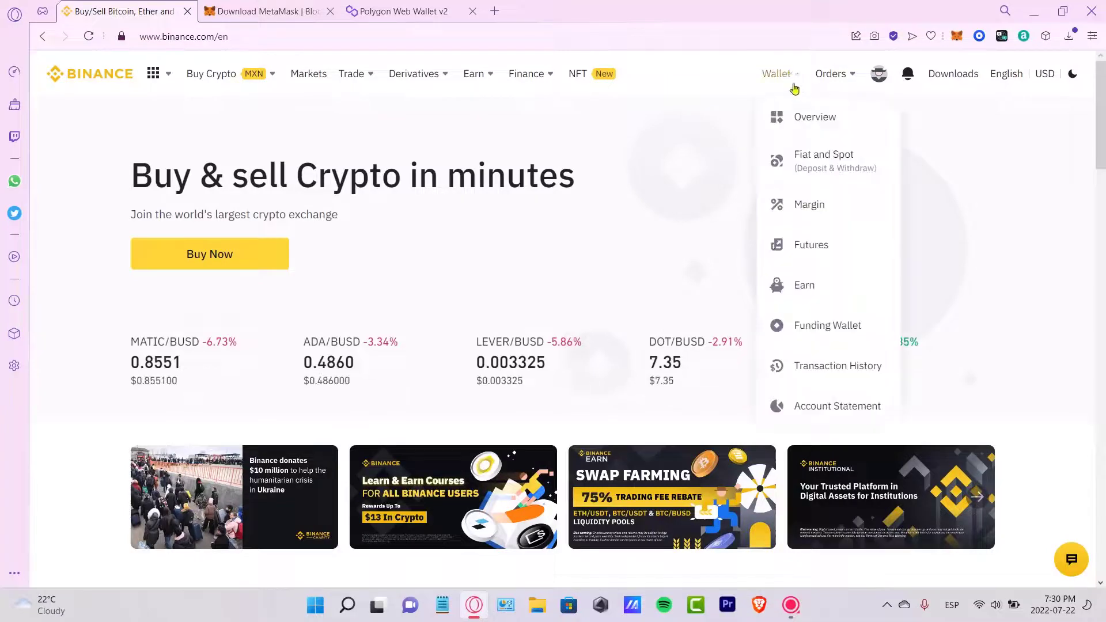
click(824, 166)
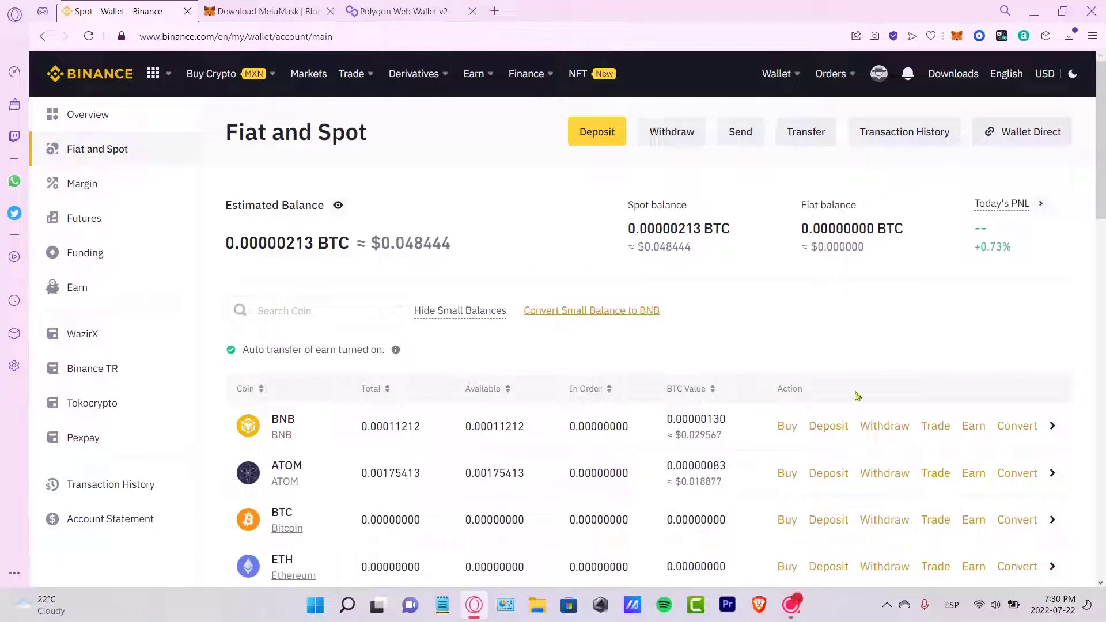
click(418, 13)
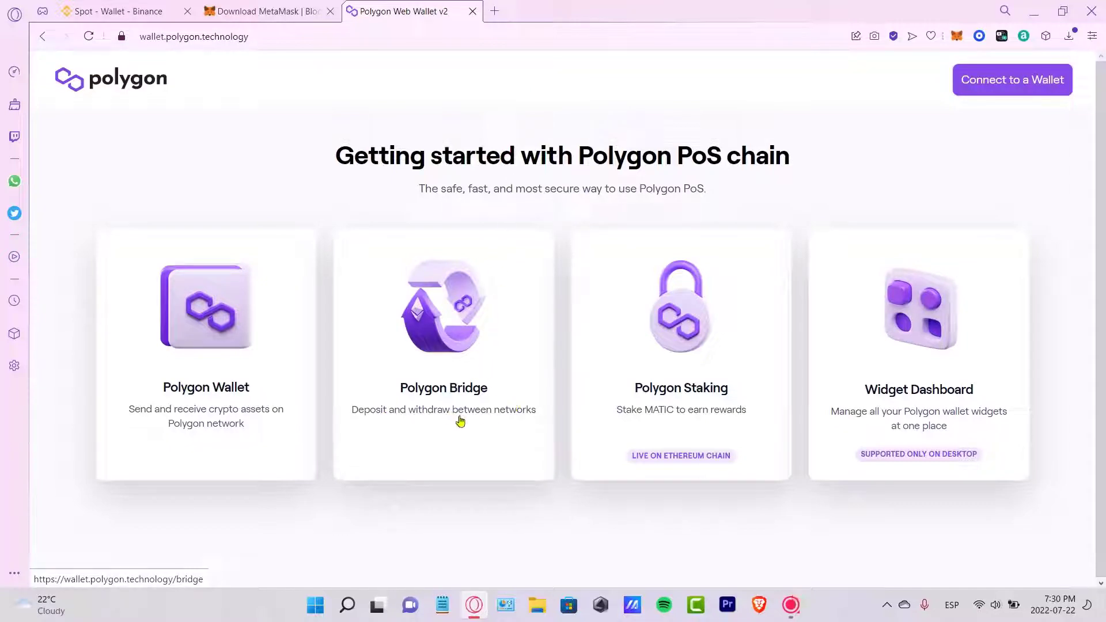
Step: Open the Polygon Bridge and glance at the Coinbase Wallet balances
scroll(464, 427, up, 5)
scroll(460, 425, down, 5)
click(476, 361)
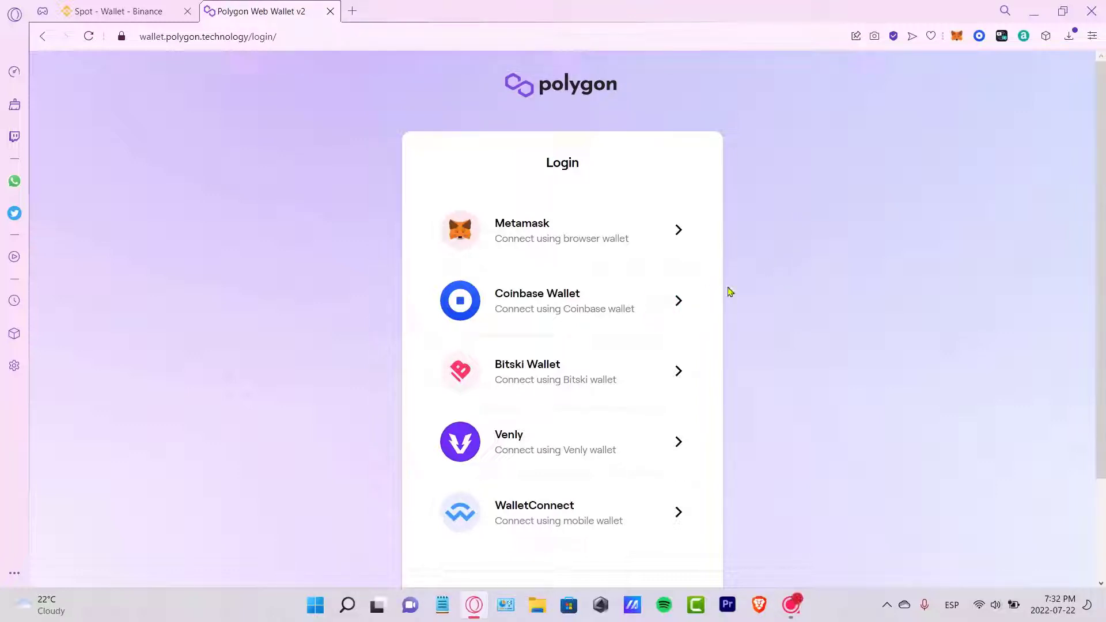
click(980, 36)
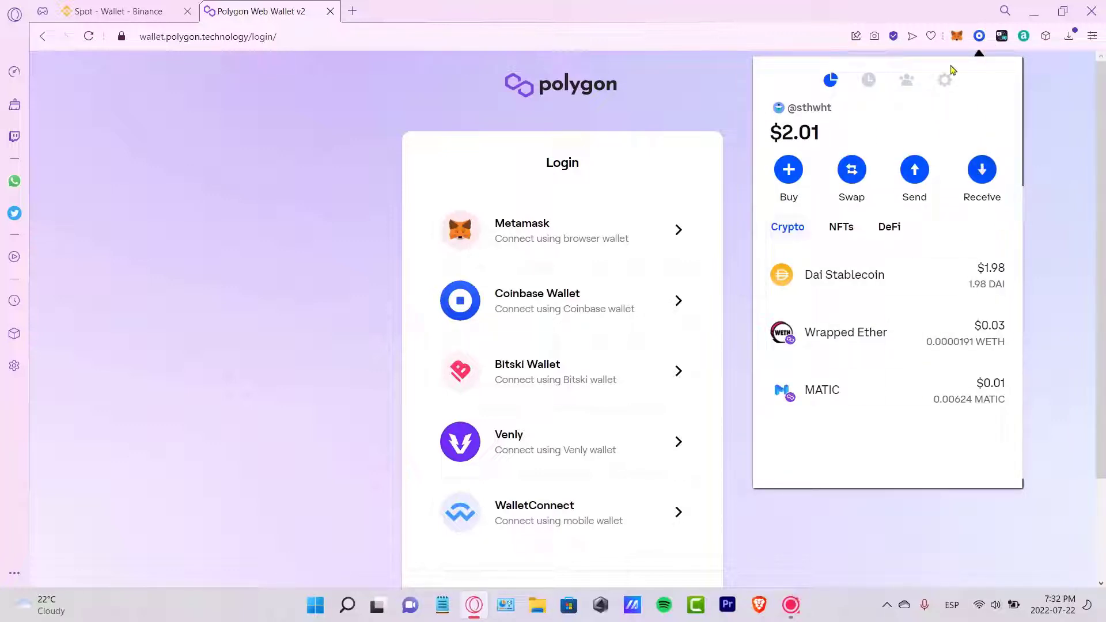
click(711, 172)
Step: Log in to the bridge with MetaMask and approve the connection in the extension
click(605, 230)
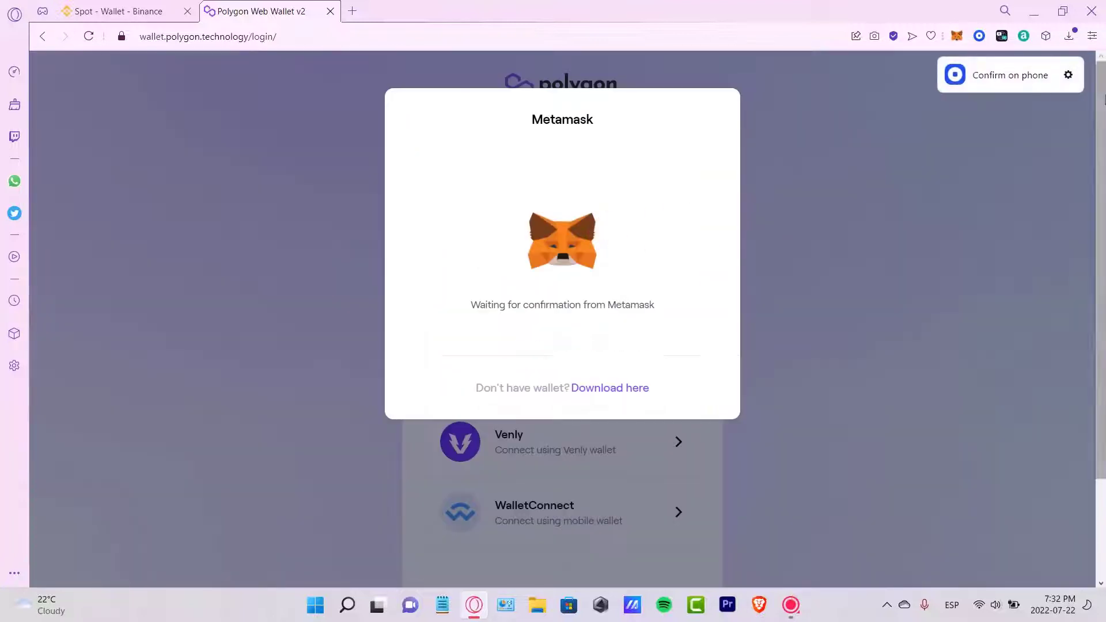
click(958, 35)
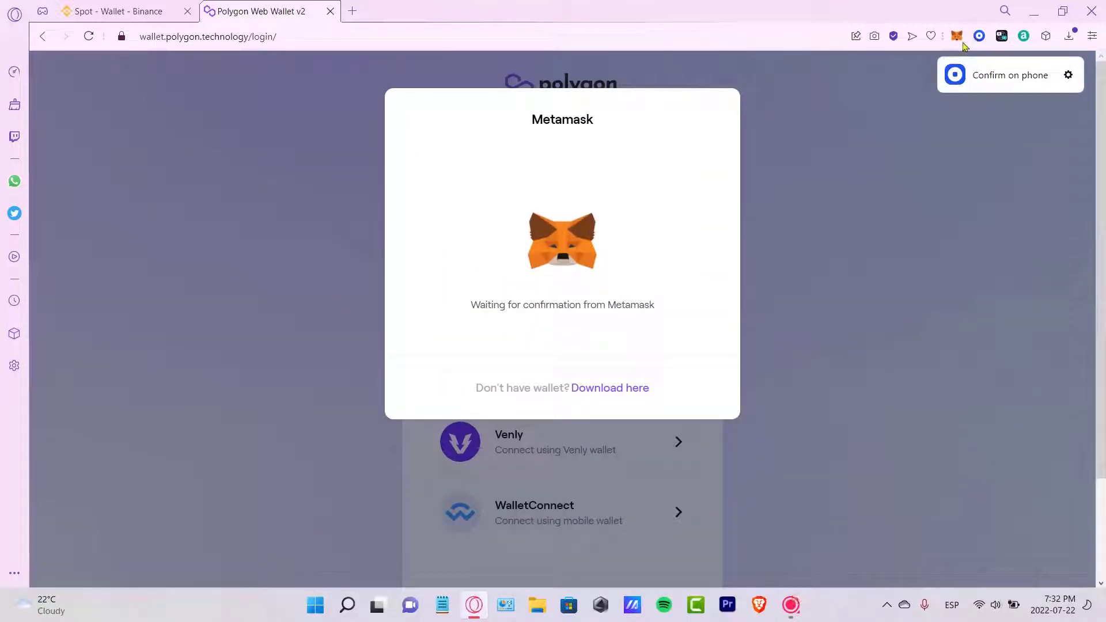
click(958, 36)
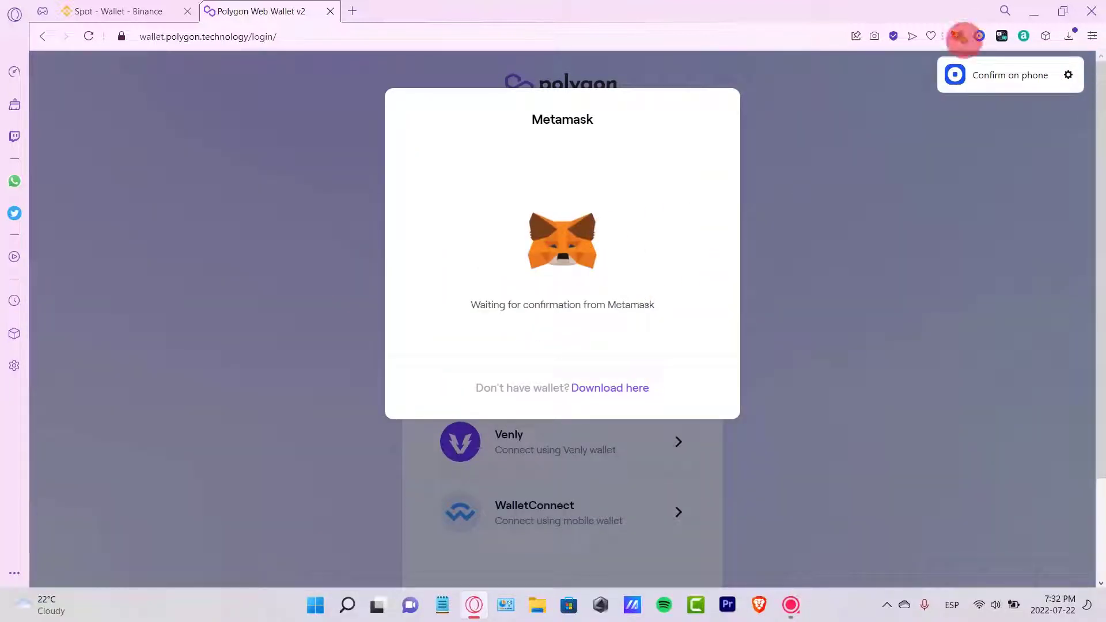
click(958, 35)
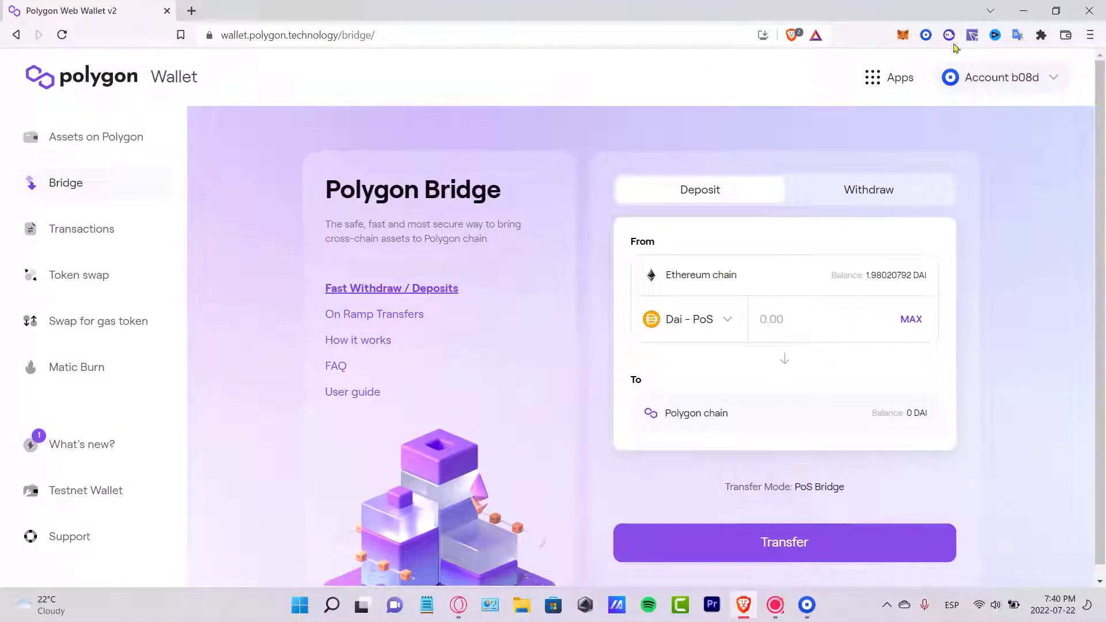
Step: Change the wallet extension's default network from Ethereum to Polygon in Settings
click(1047, 90)
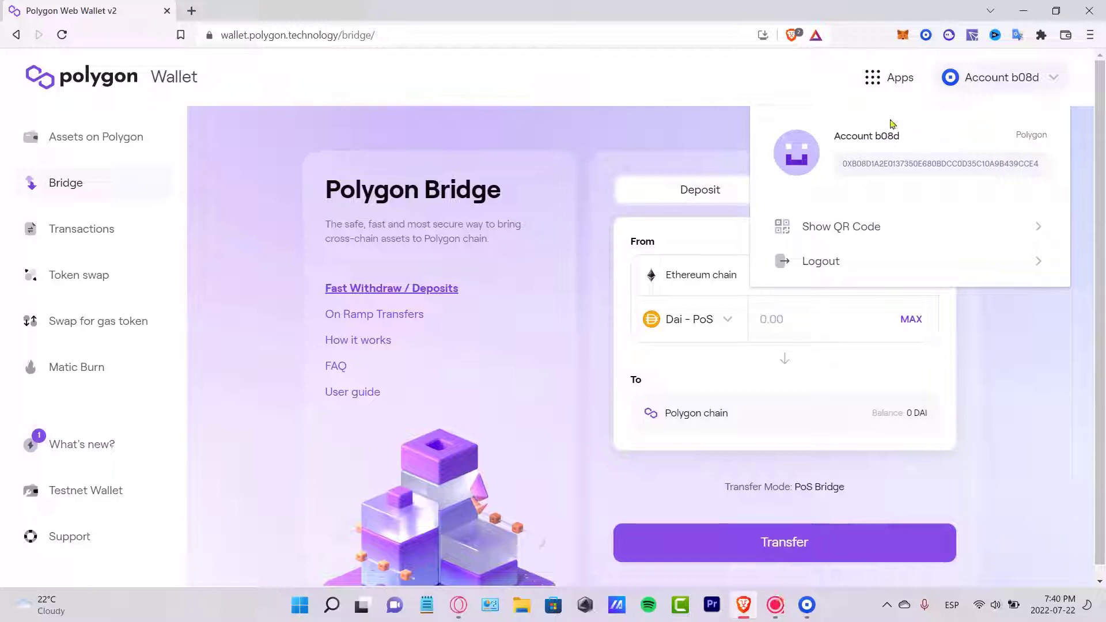
click(1082, 153)
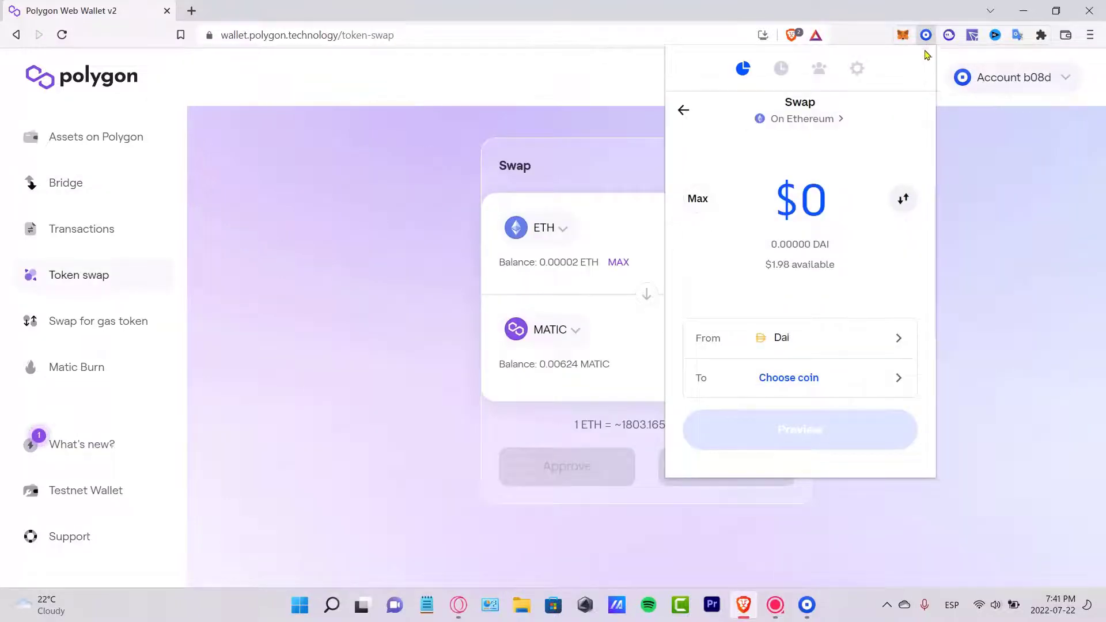
click(857, 68)
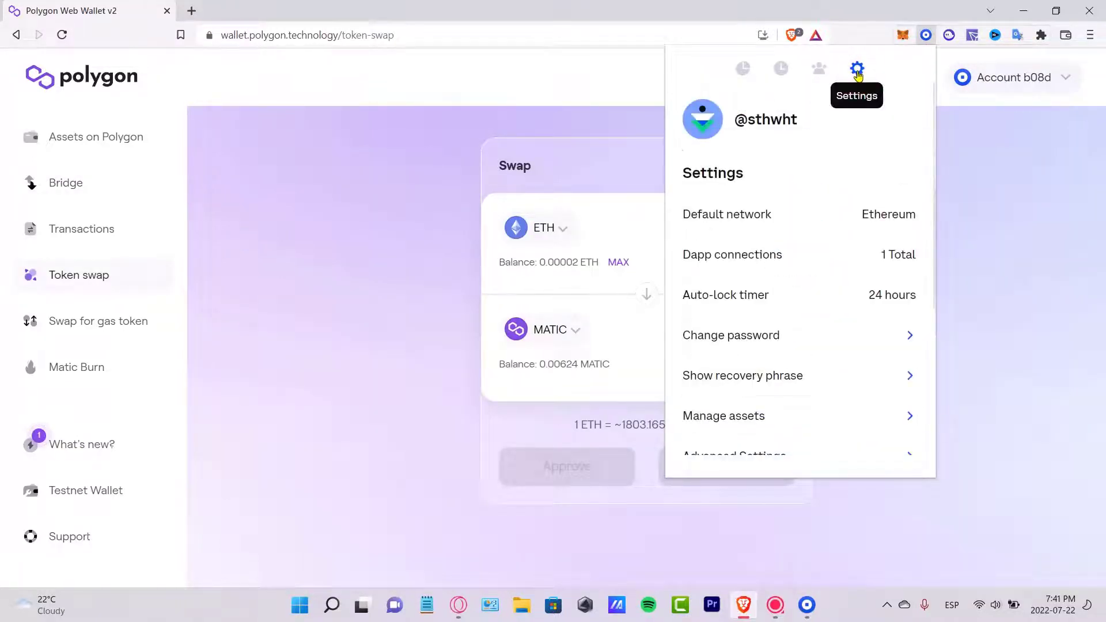
click(733, 219)
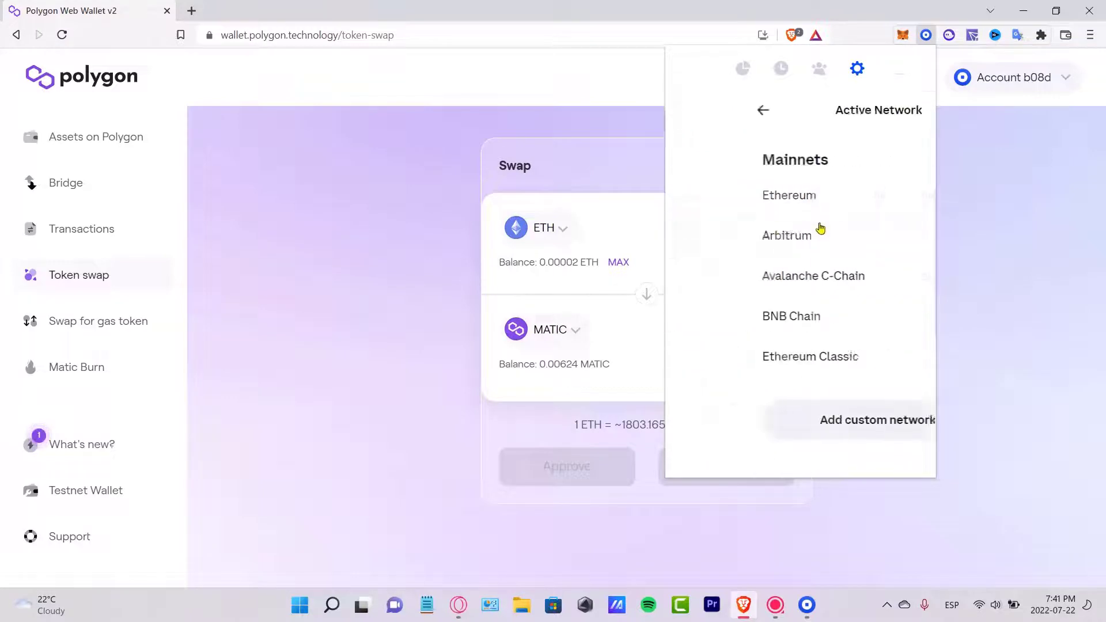
scroll(800, 274, down, 3)
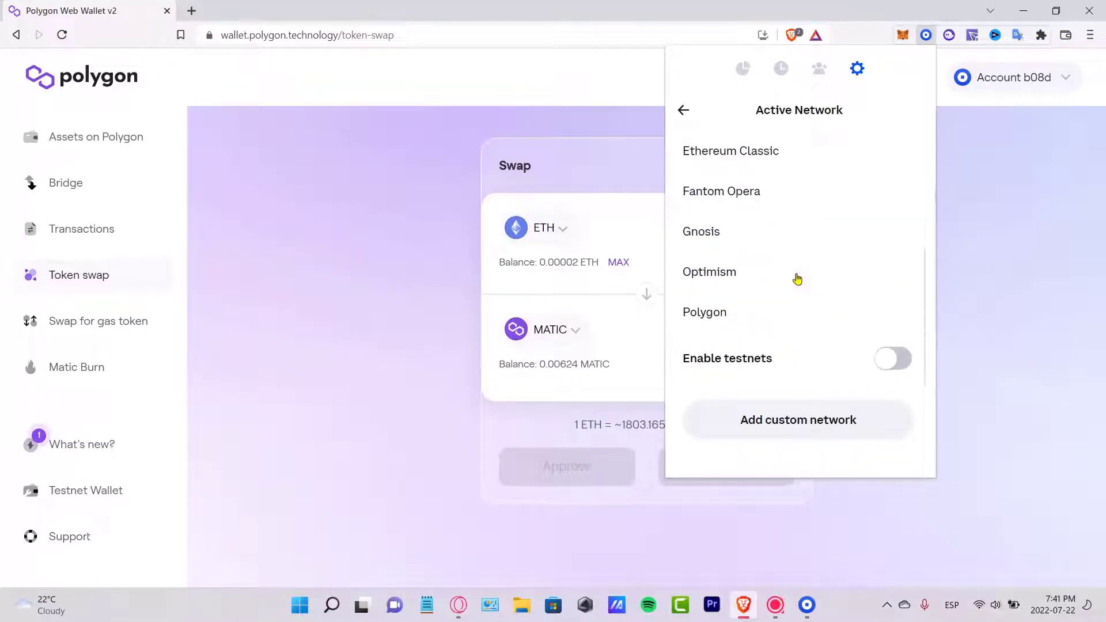
click(757, 312)
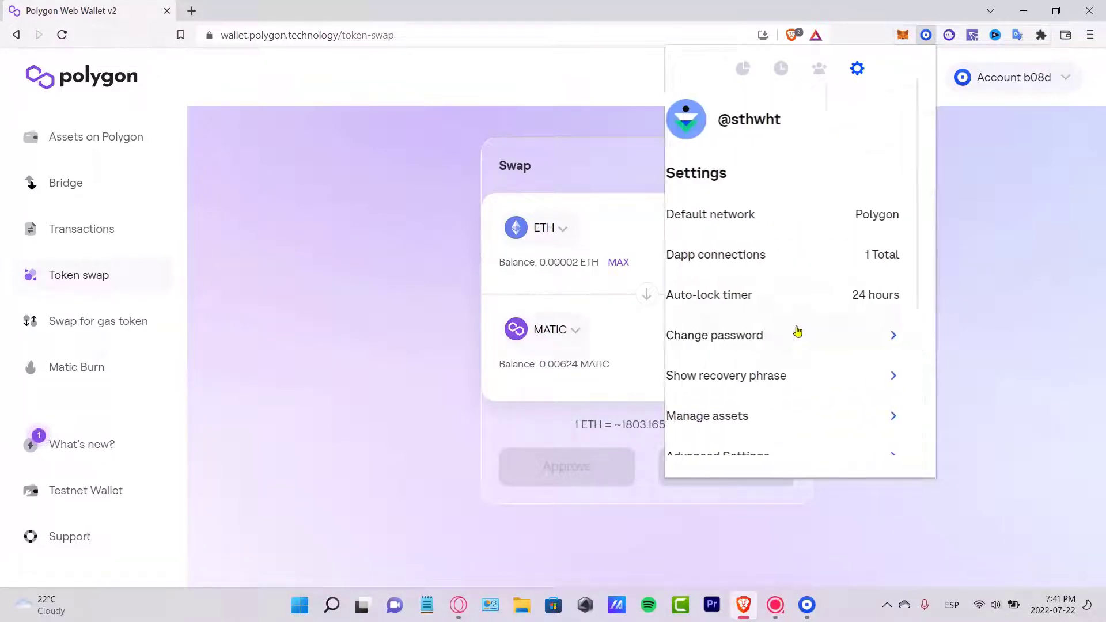
click(981, 241)
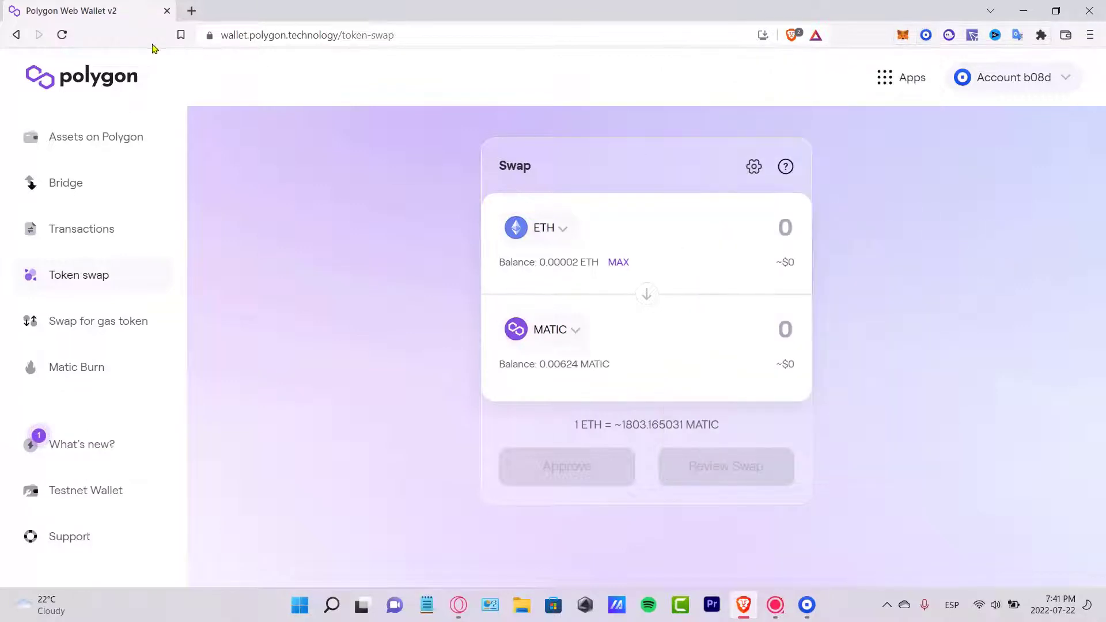
Step: On the Polygon Bridge withdraw form, search the token list and pick ETH
click(63, 36)
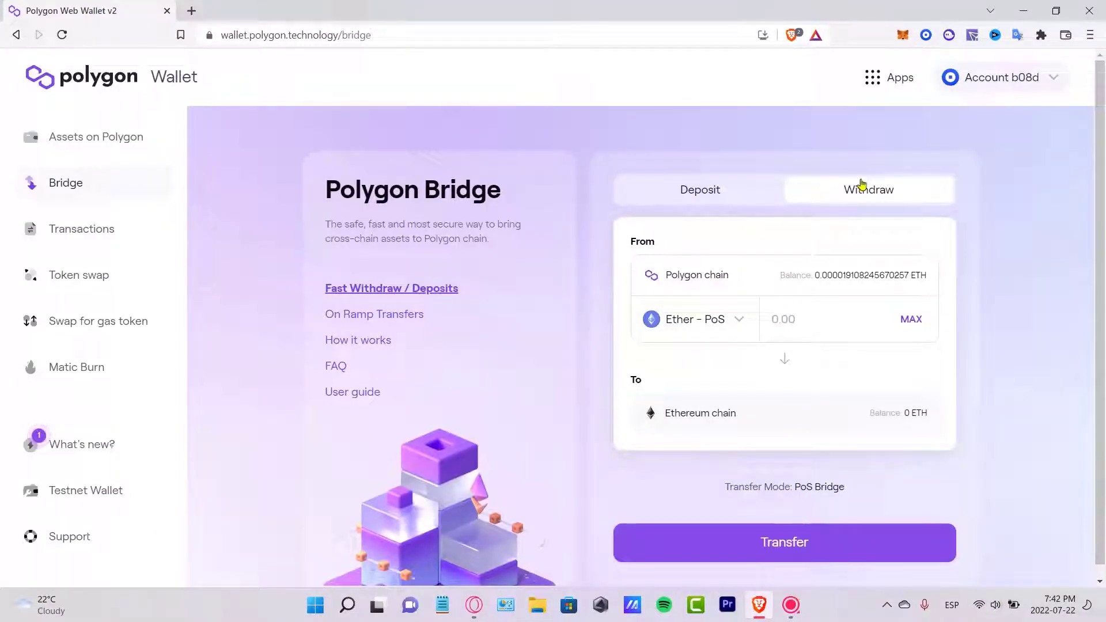
click(730, 198)
drag(731, 279, 661, 292)
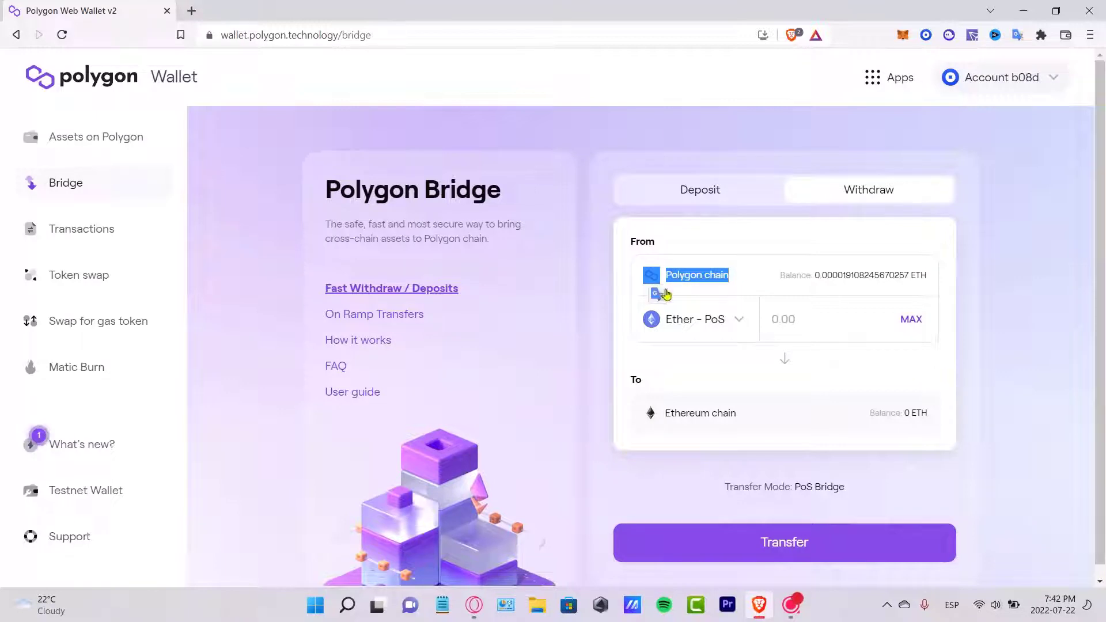
click(766, 267)
click(741, 320)
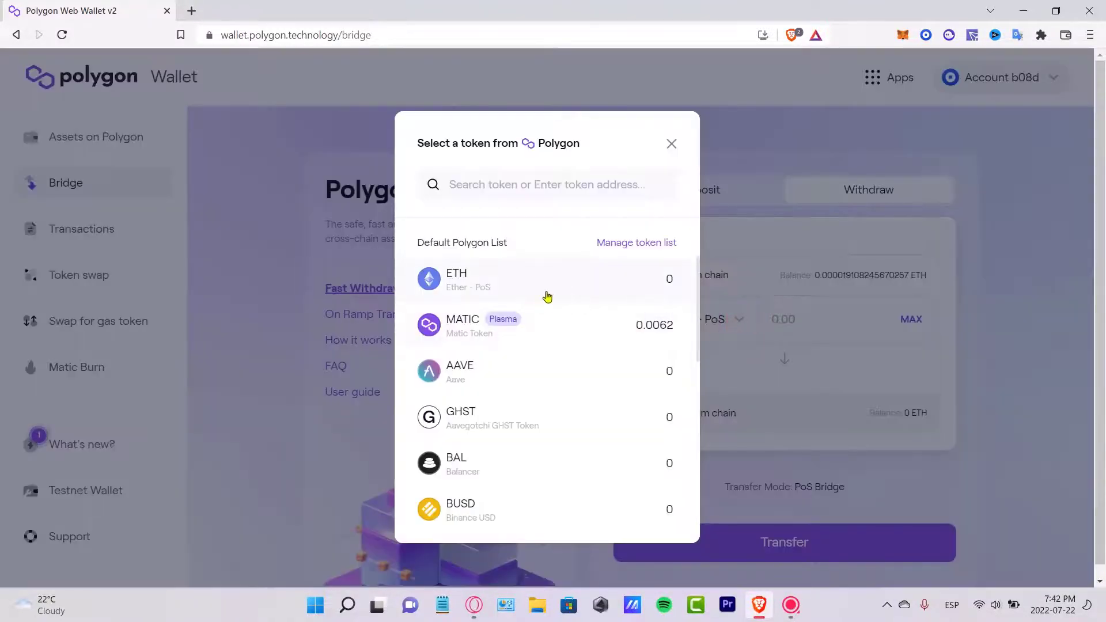
click(535, 191)
text(weth)
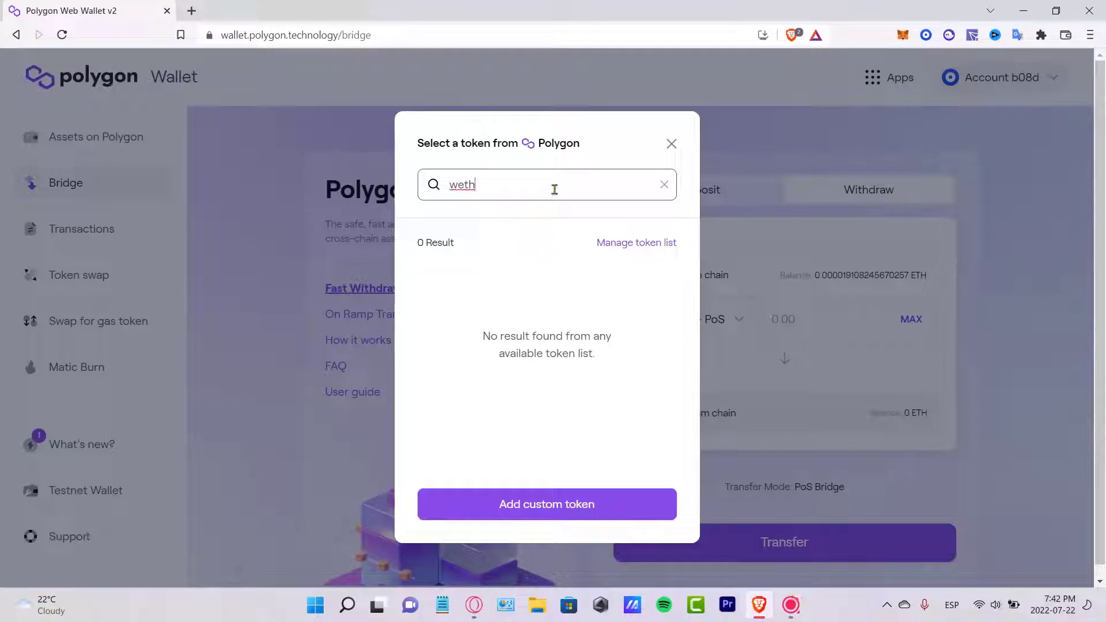
double_click(551, 188)
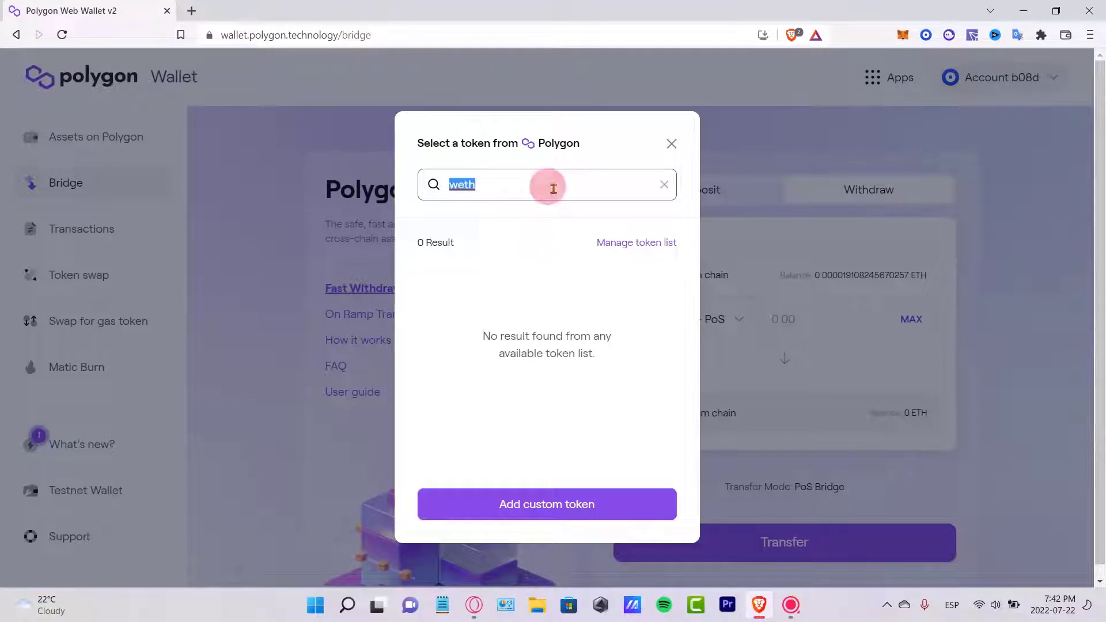
text(eth)
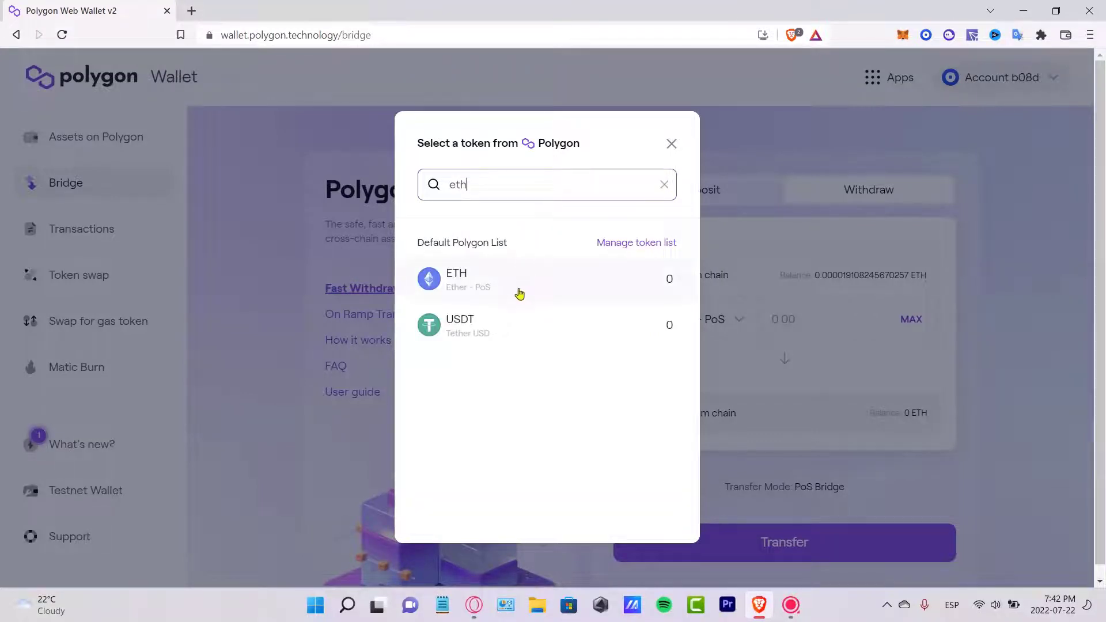
click(577, 283)
Step: Switch to Matic Token, fill the MAX 0.0062364385042126 amount and start the transfer
click(737, 329)
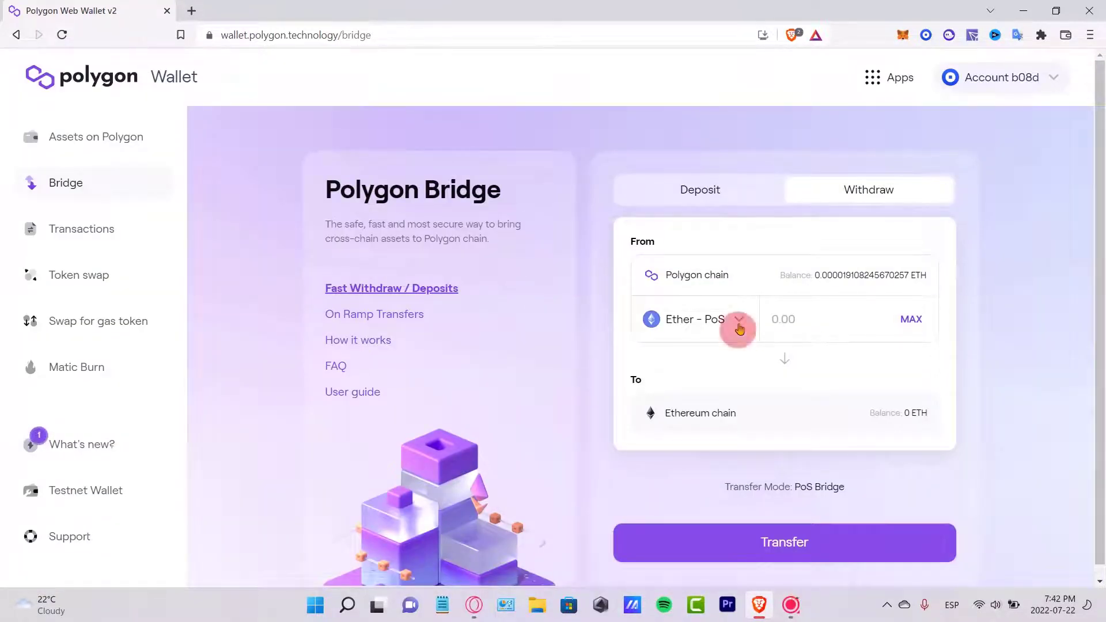
click(611, 326)
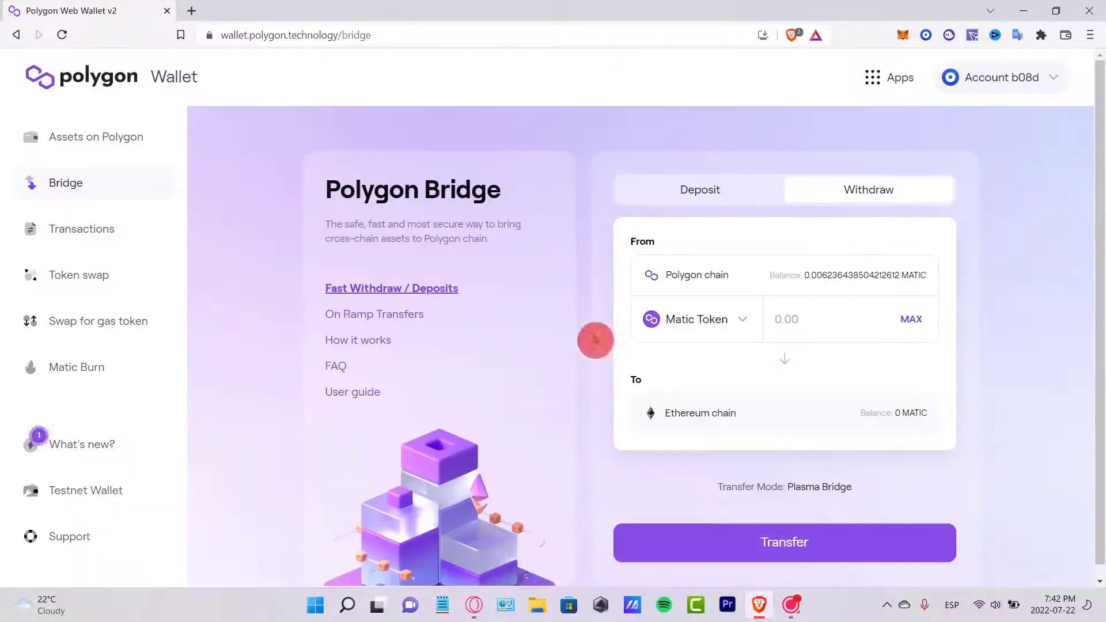
click(910, 319)
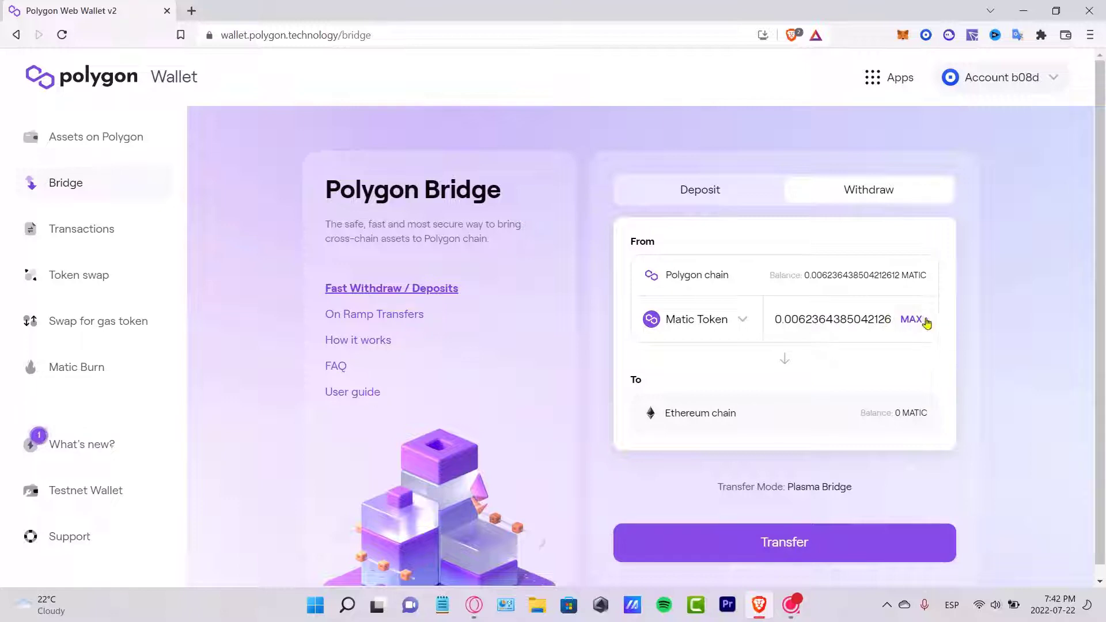
drag(758, 417, 652, 425)
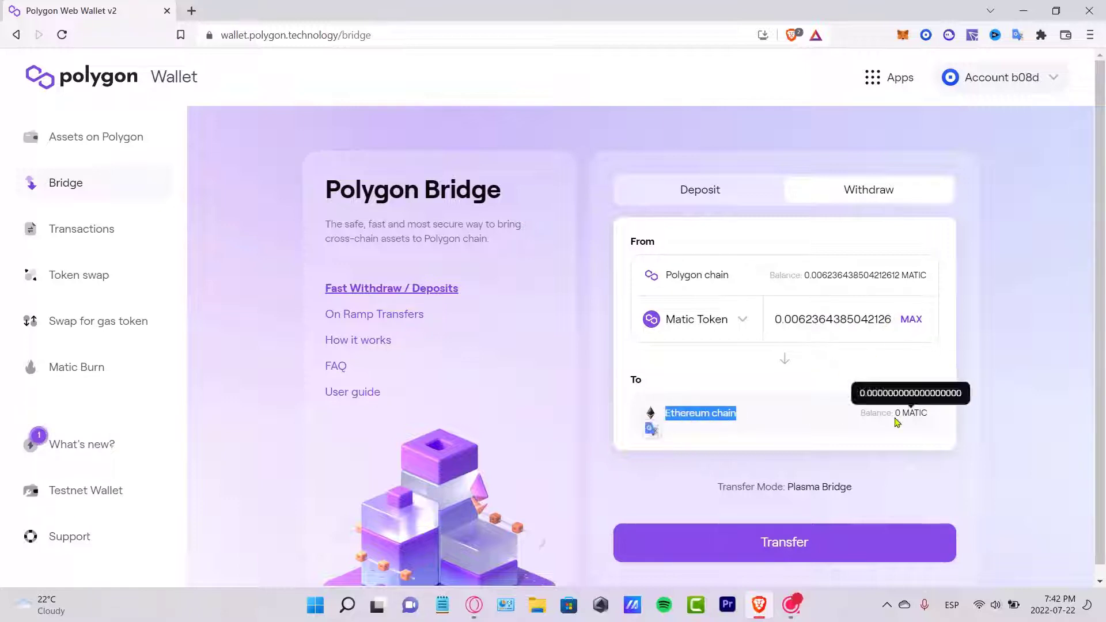
click(865, 528)
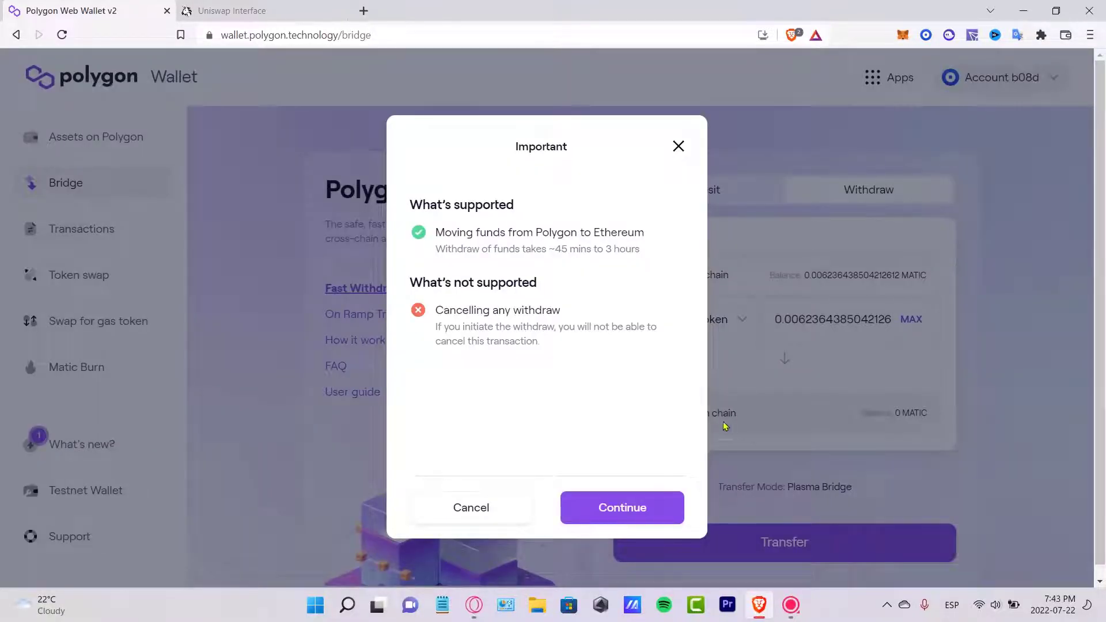
Step: Review the withdrawal warning (up to 3 hours, Polygon to Ethereum) and accept it
drag(434, 227, 651, 243)
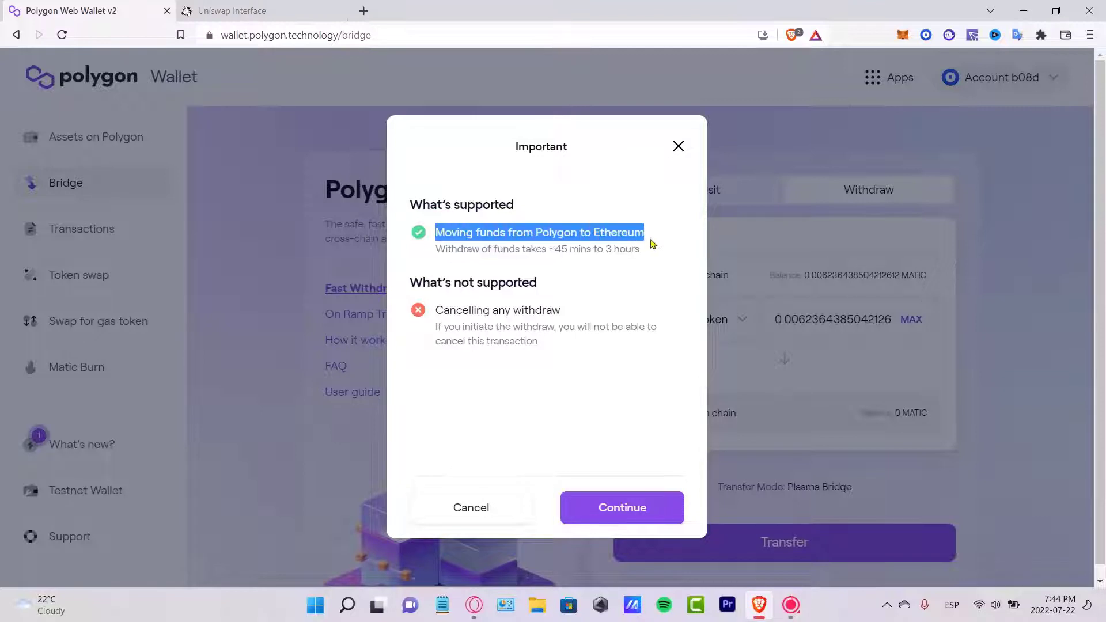
click(562, 249)
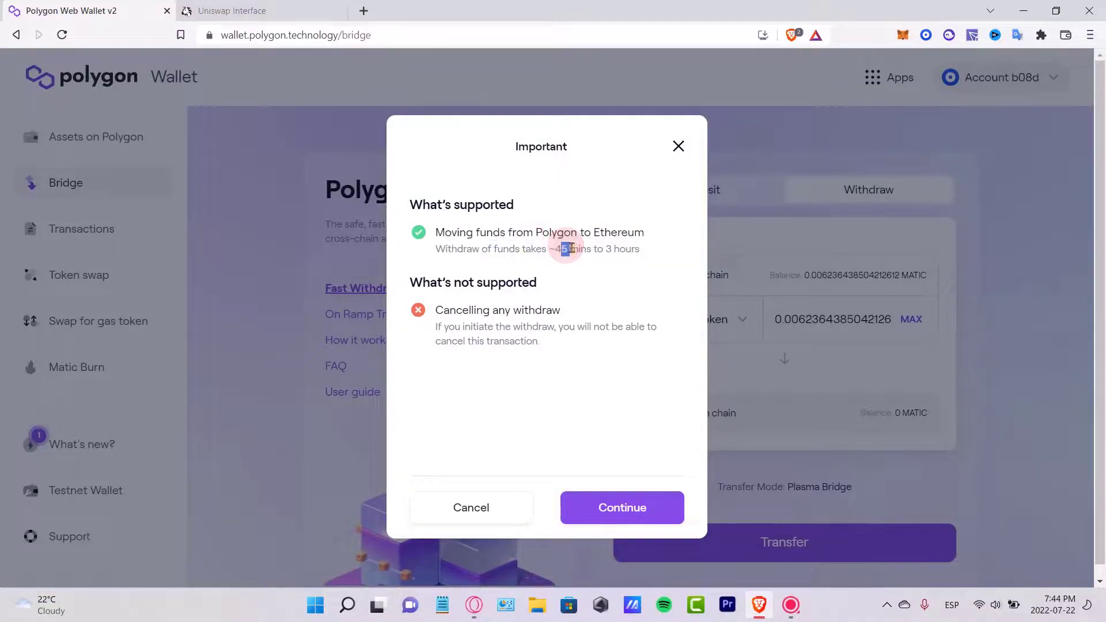
drag(597, 250, 635, 249)
click(639, 264)
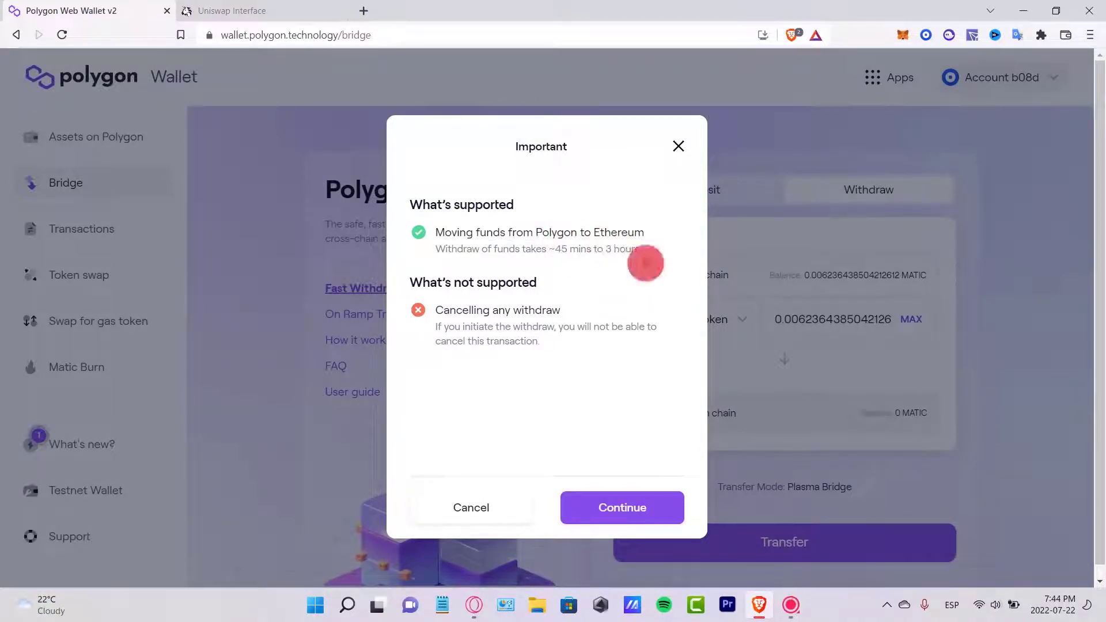
click(633, 507)
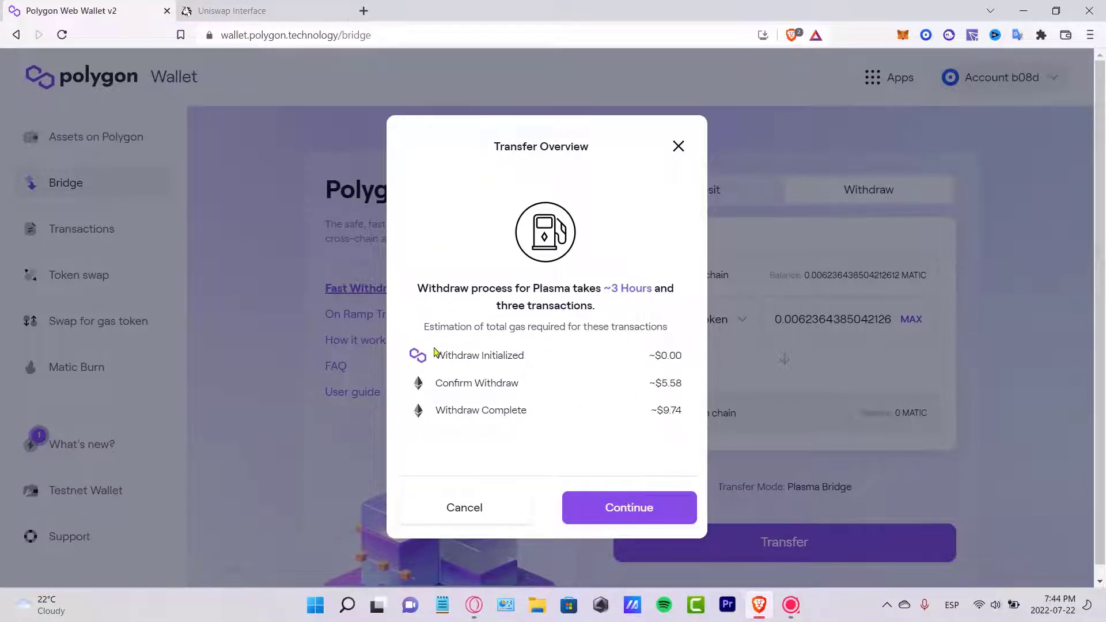
Step: Check the gas estimate with its $0.00 fees and proceed to Confirm Transfer
drag(436, 355, 552, 358)
click(553, 359)
drag(692, 363, 653, 357)
drag(563, 388, 684, 414)
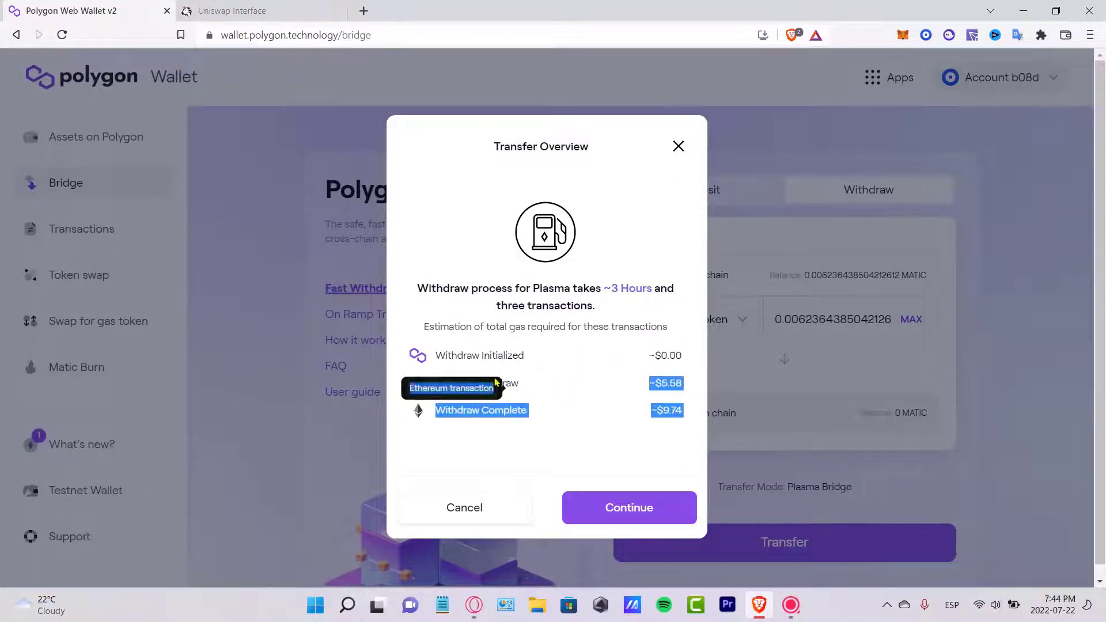
click(689, 390)
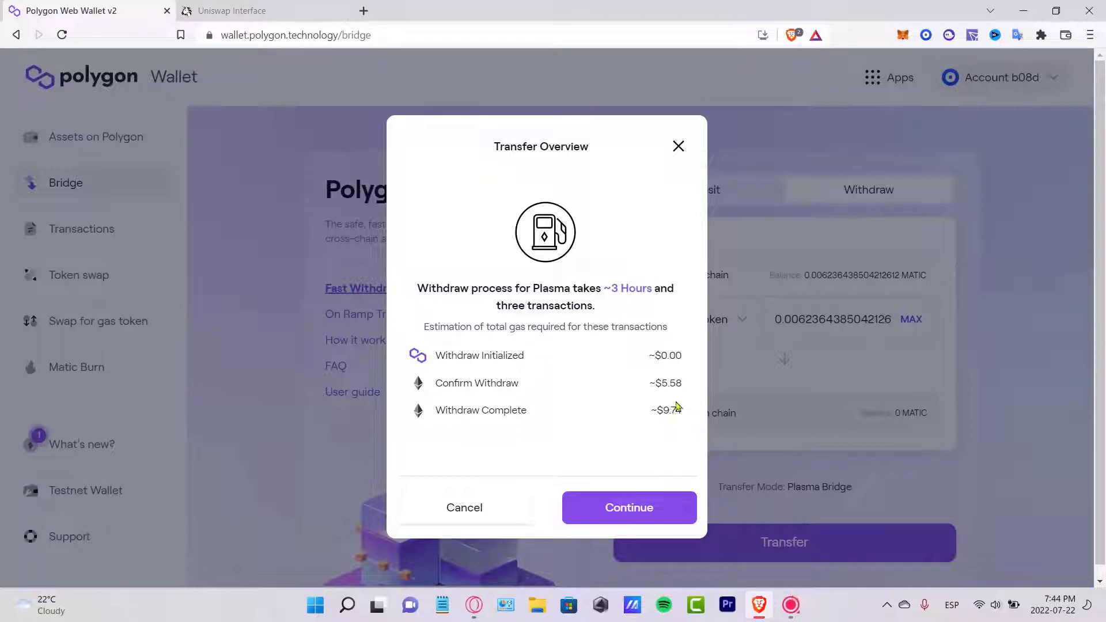
click(662, 498)
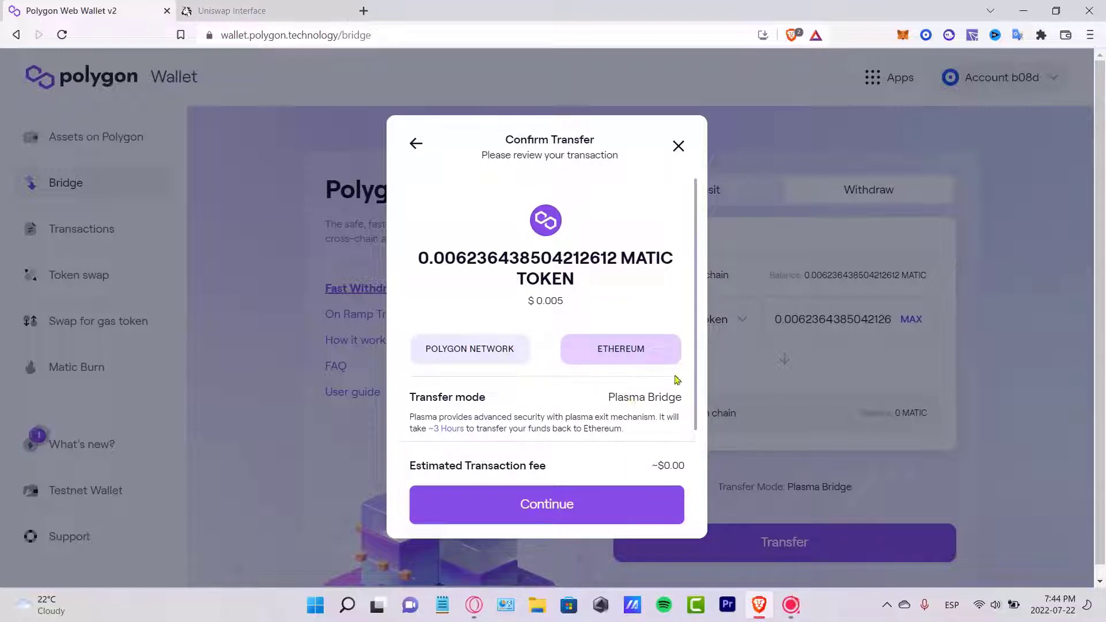
Step: Check the Polygon-to-Ethereum network pair and fee, then submit the MATIC withdrawal
triple_click(701, 346)
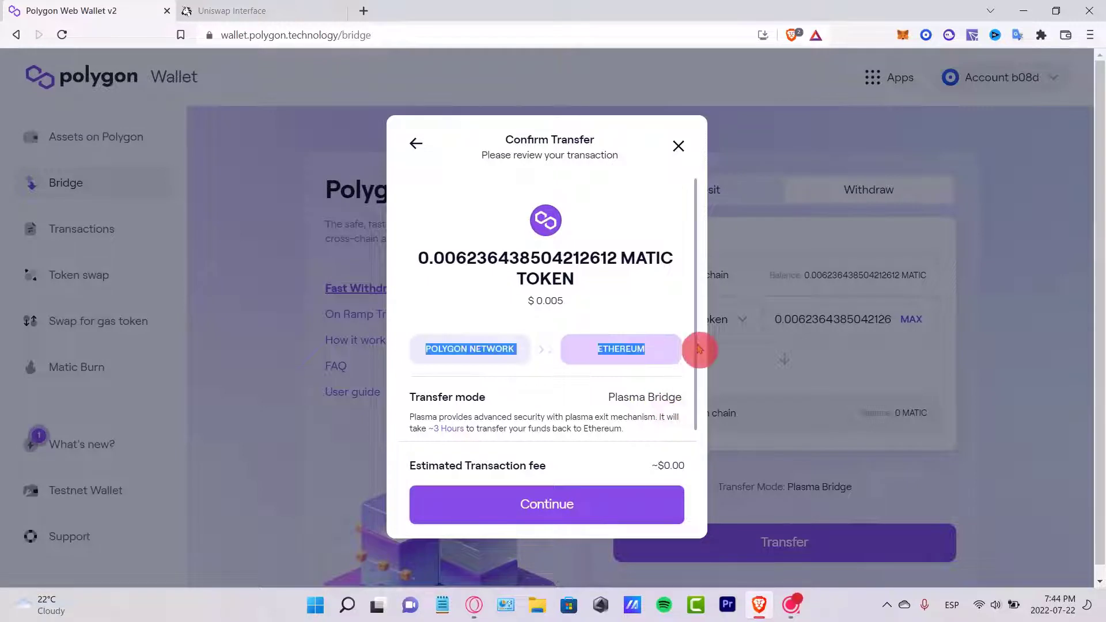
scroll(699, 364, down, 1)
click(645, 420)
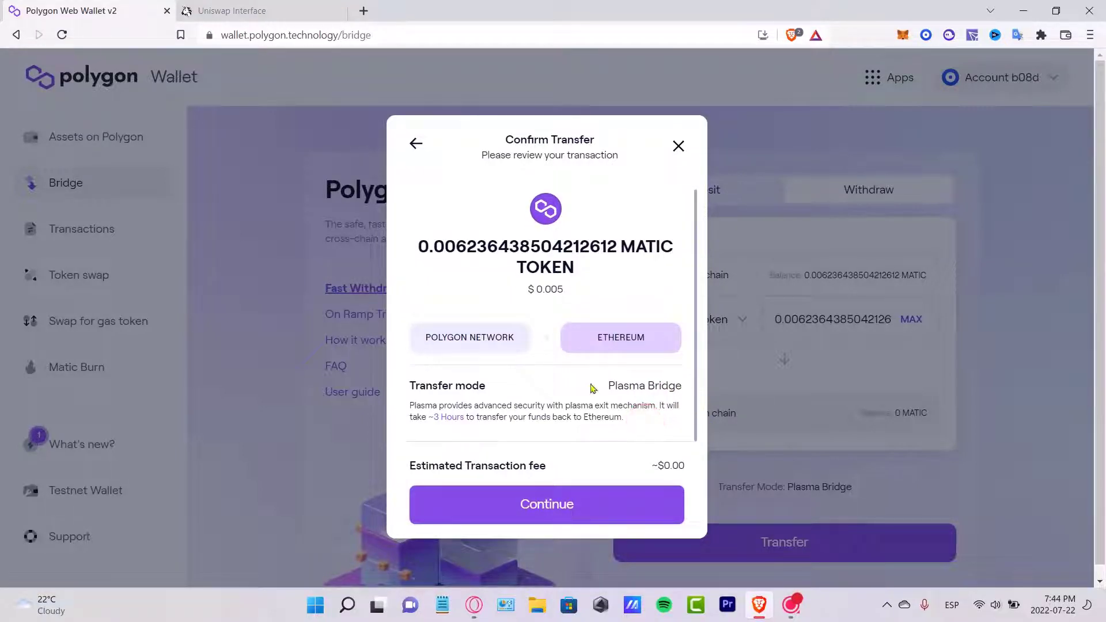
drag(488, 459, 545, 465)
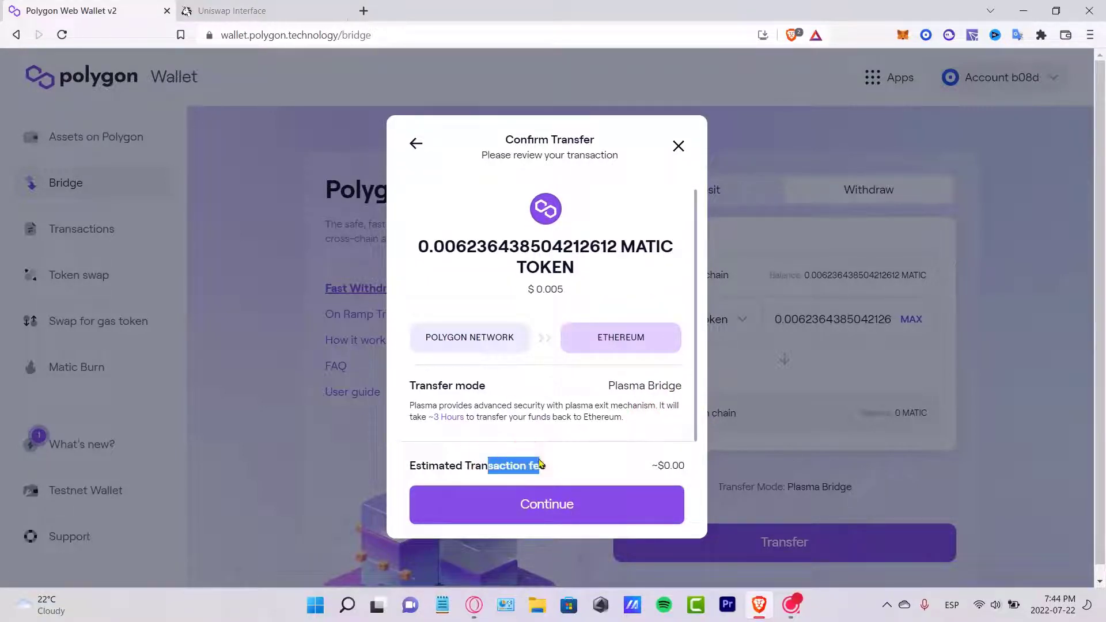
click(634, 508)
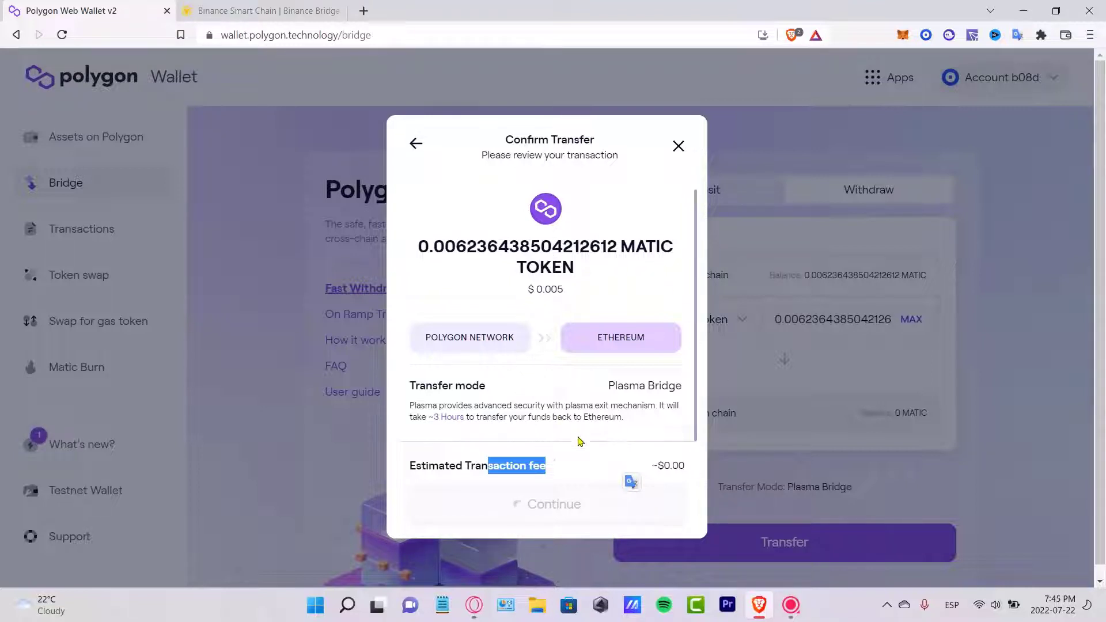
click(580, 482)
Step: From Binance's Cross-chain Bridge Solutions page, open the AnySwap bridge in a new tab
click(306, 8)
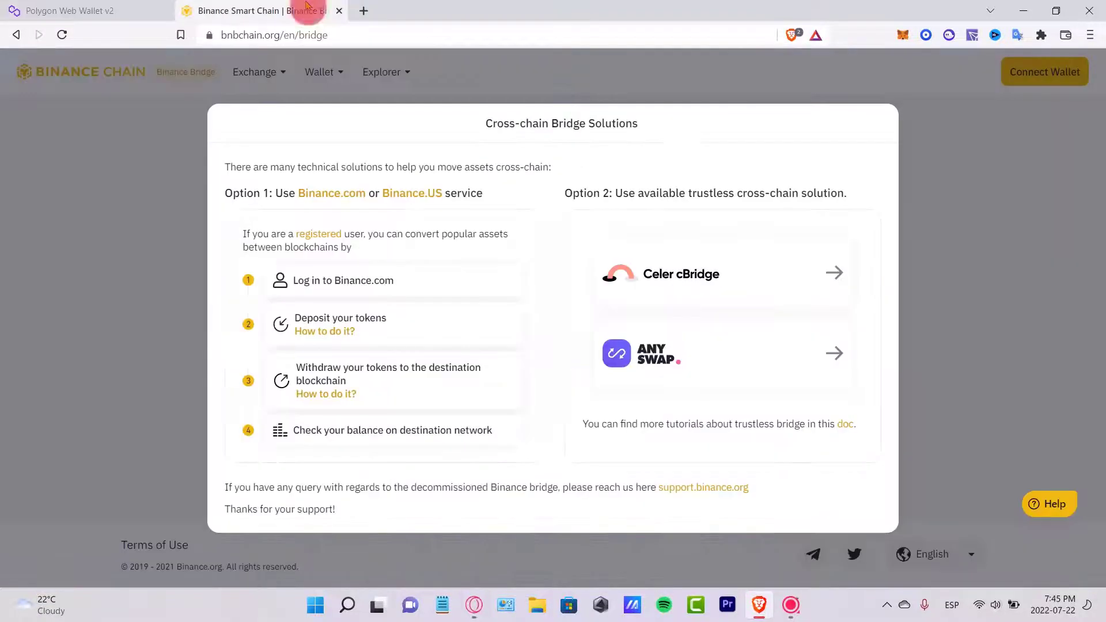
drag(454, 118, 679, 129)
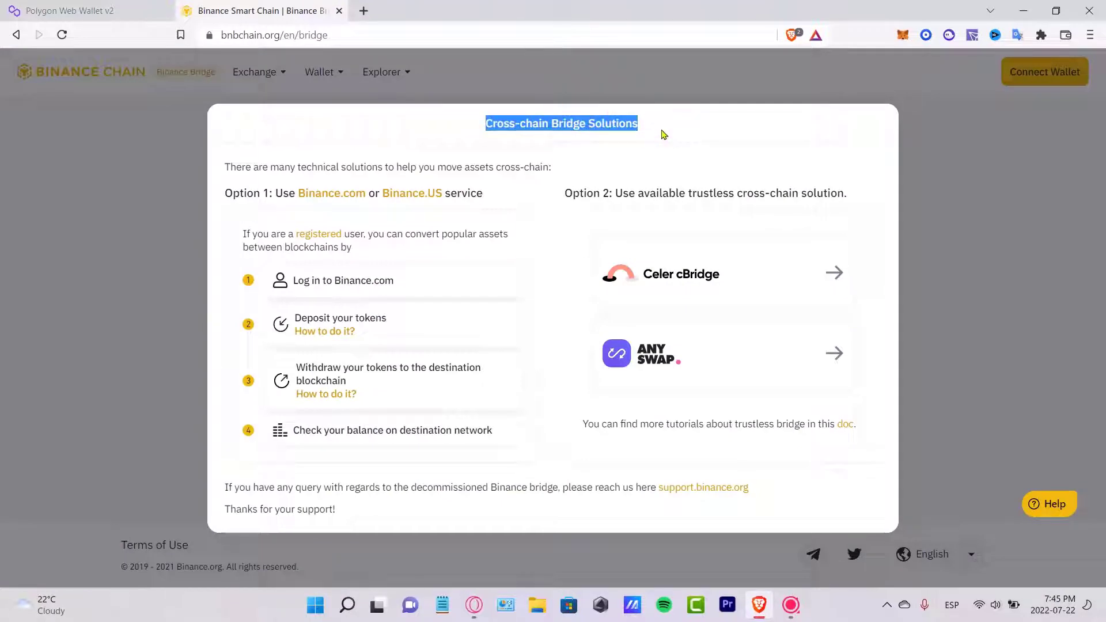
click(547, 264)
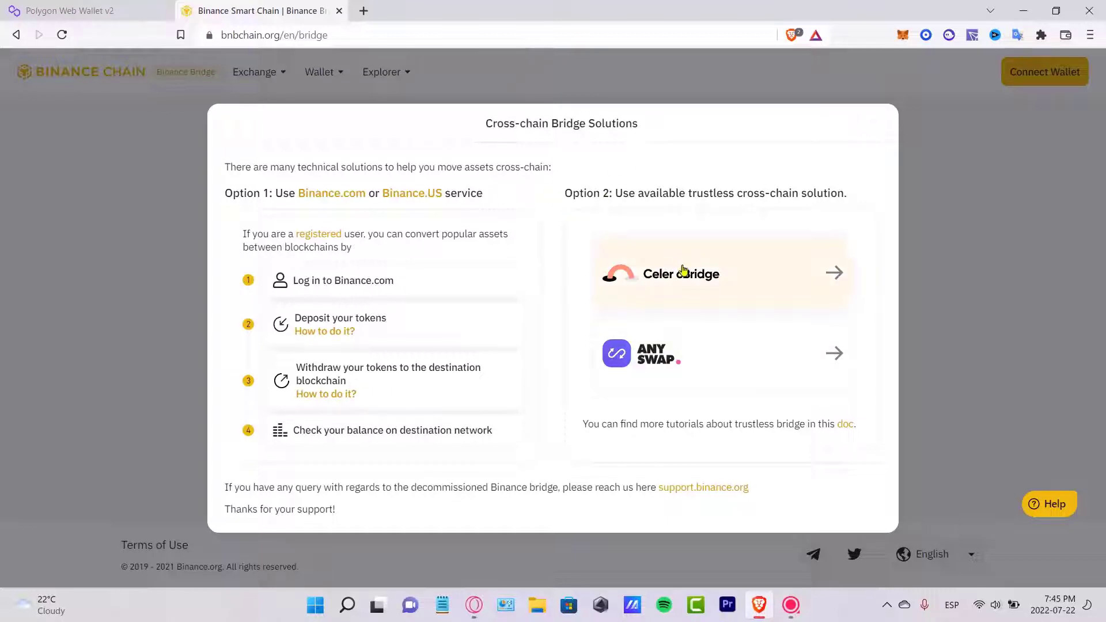
click(699, 366)
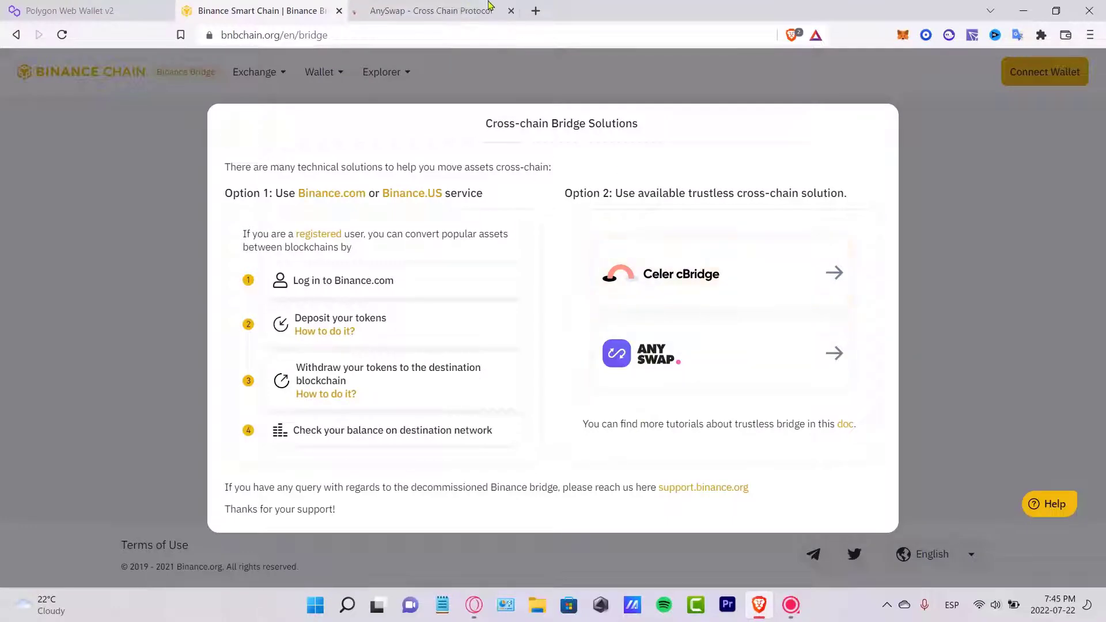
click(478, 7)
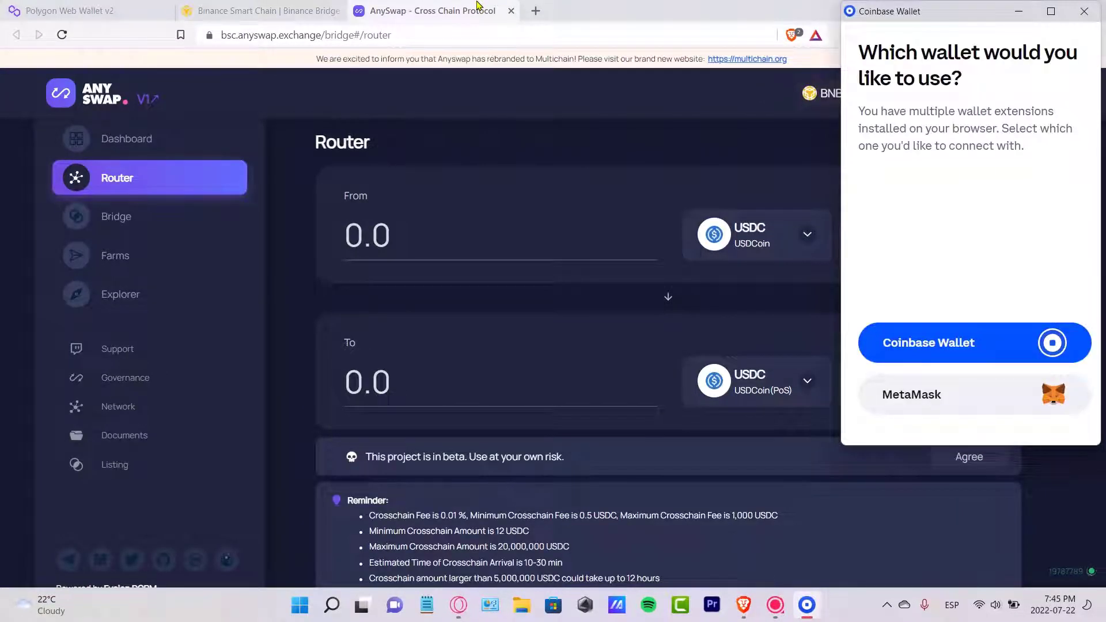
Step: Connect Coinbase Wallet to AnySwap and route USDC from Polygon mainnet to BNB CHAIN mainnet
click(1040, 342)
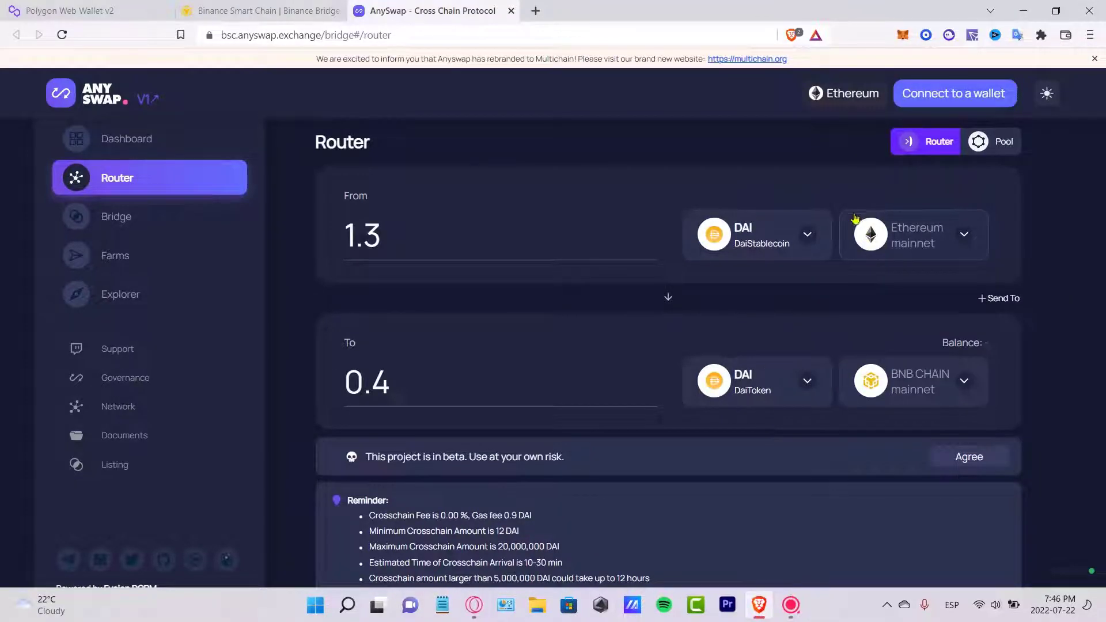
click(923, 393)
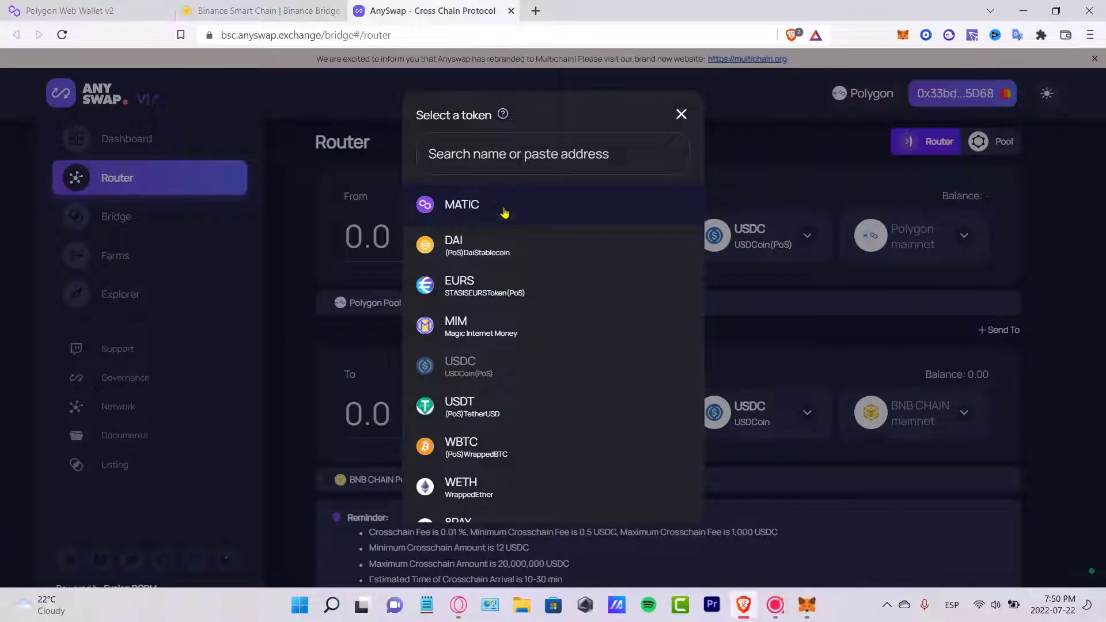
Step: Select WETH (searching 'we') and enter 4, quoting 3.9997 ETH received
click(505, 211)
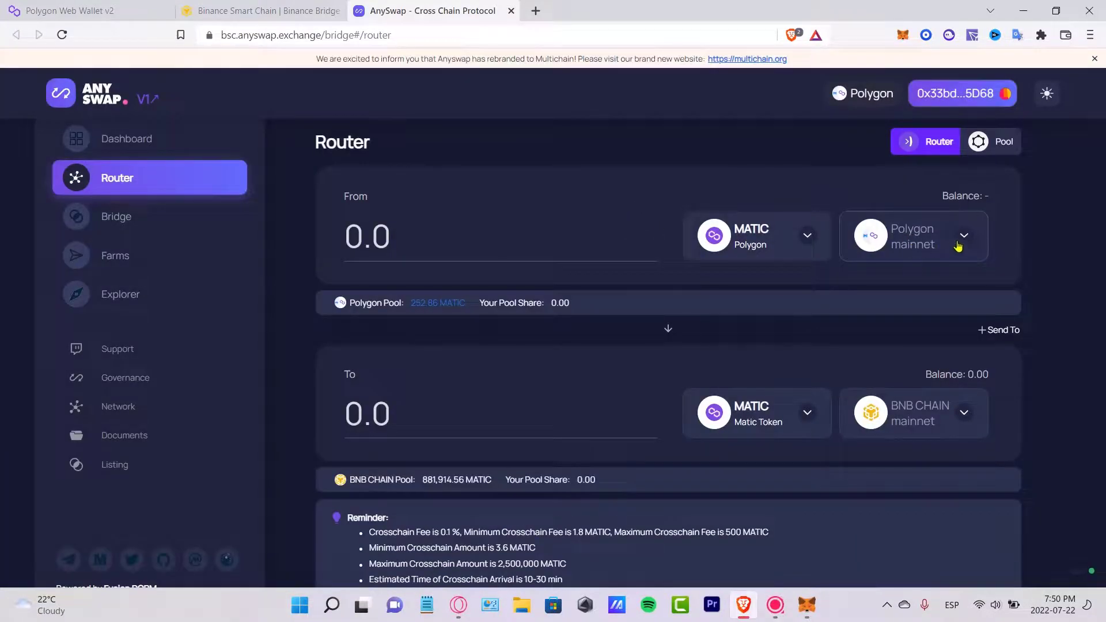
click(752, 236)
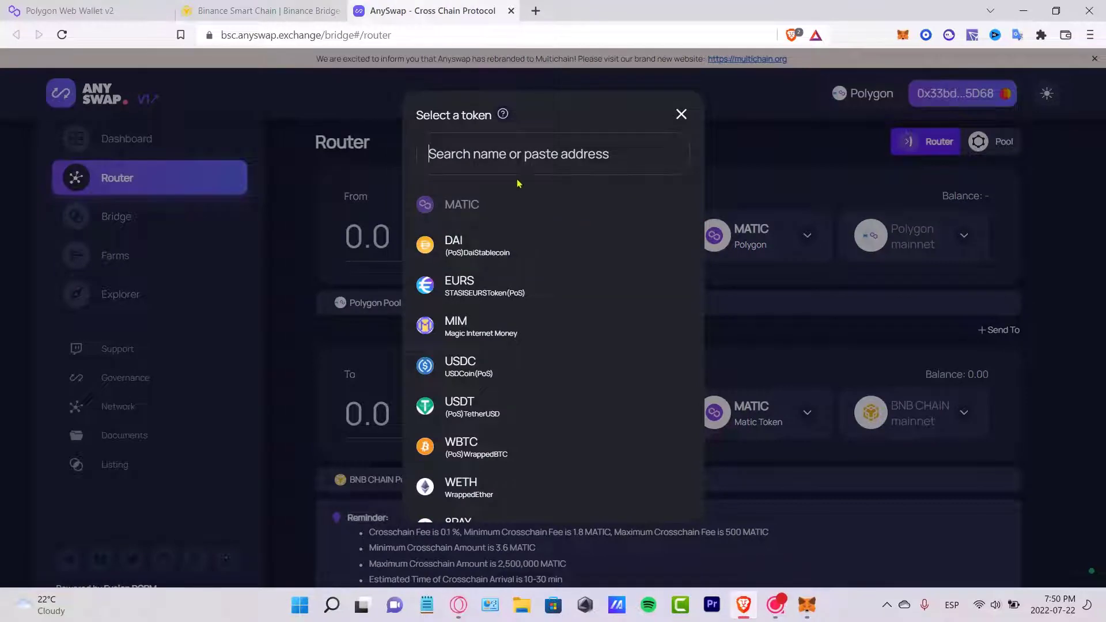
click(507, 154)
text(we)
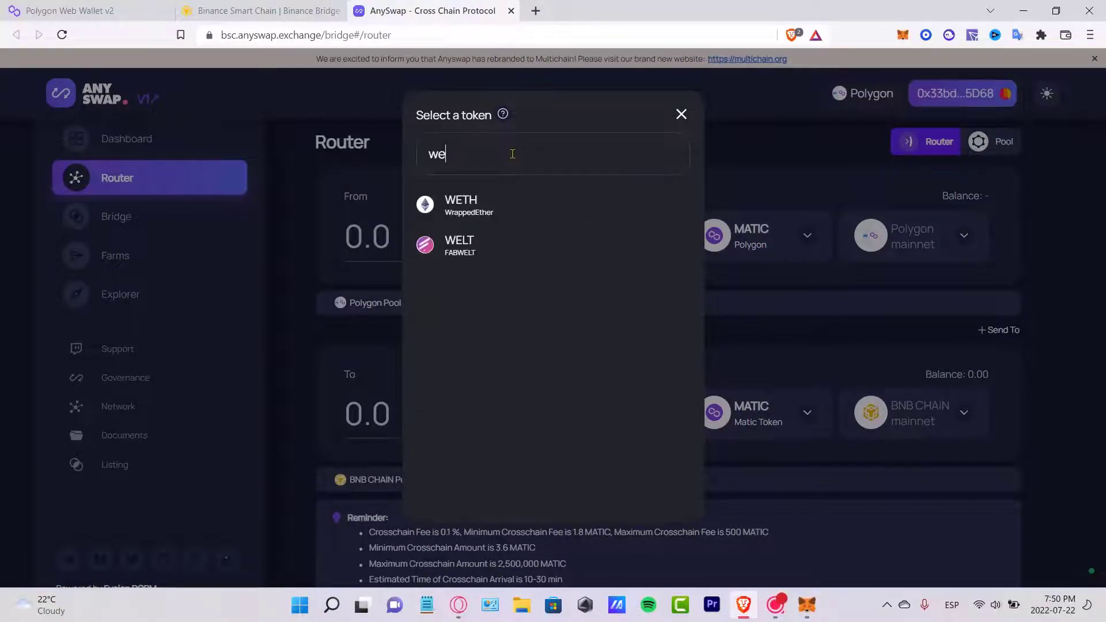
click(510, 216)
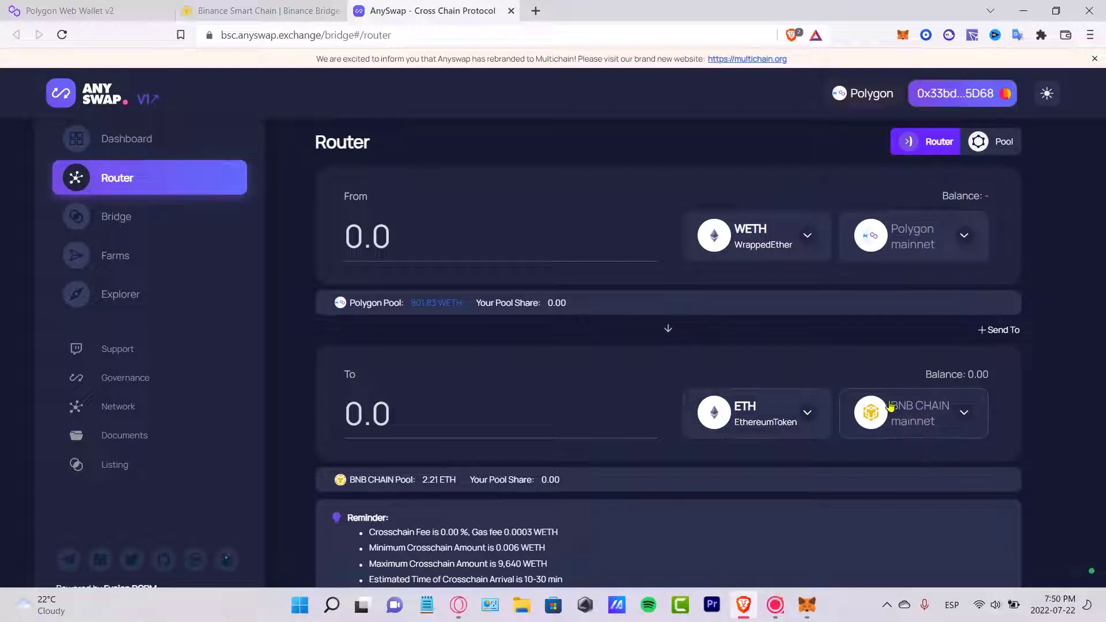
click(472, 235)
text(4)
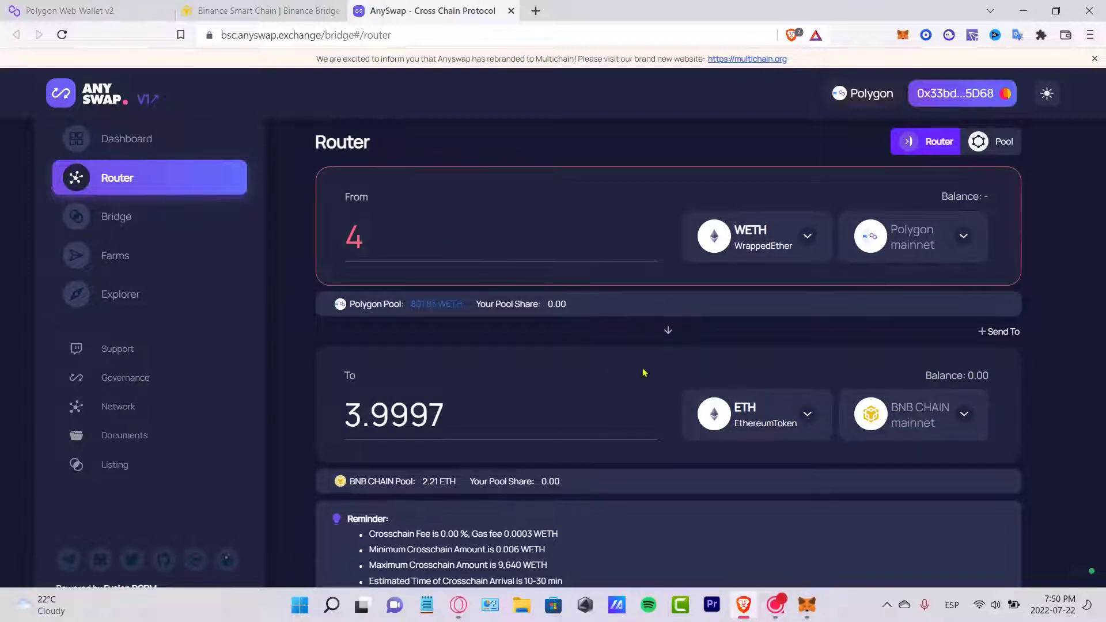
scroll(657, 383, down, 2)
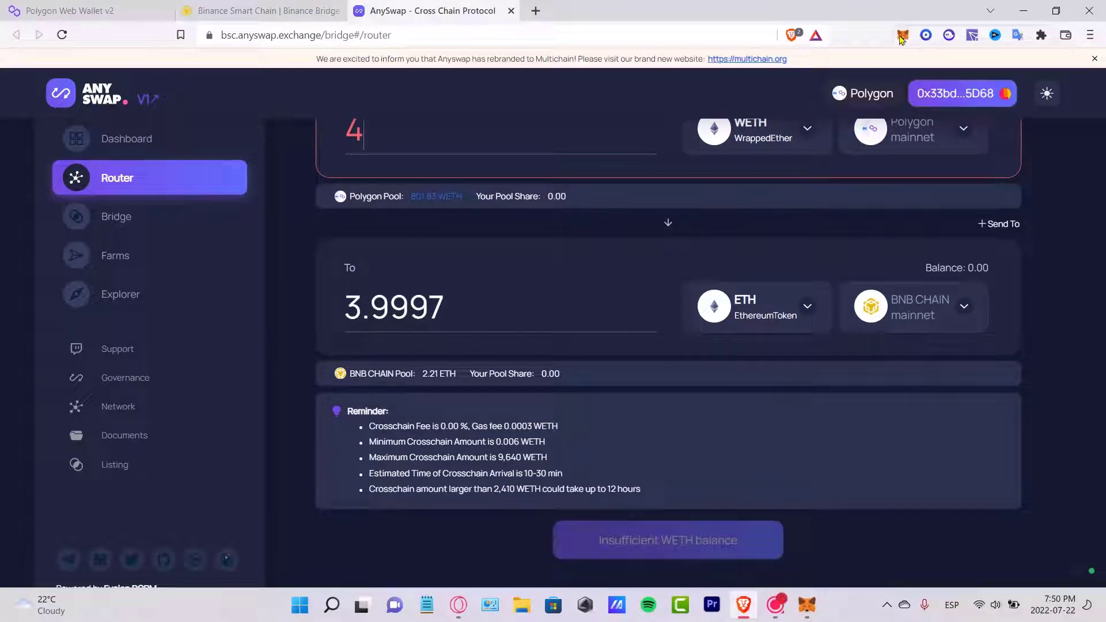
Step: Review the 0.1% fee and 1.8 MATIC minimum, sending 1.8 MATIC against a 0.006236 balance
right_click(926, 35)
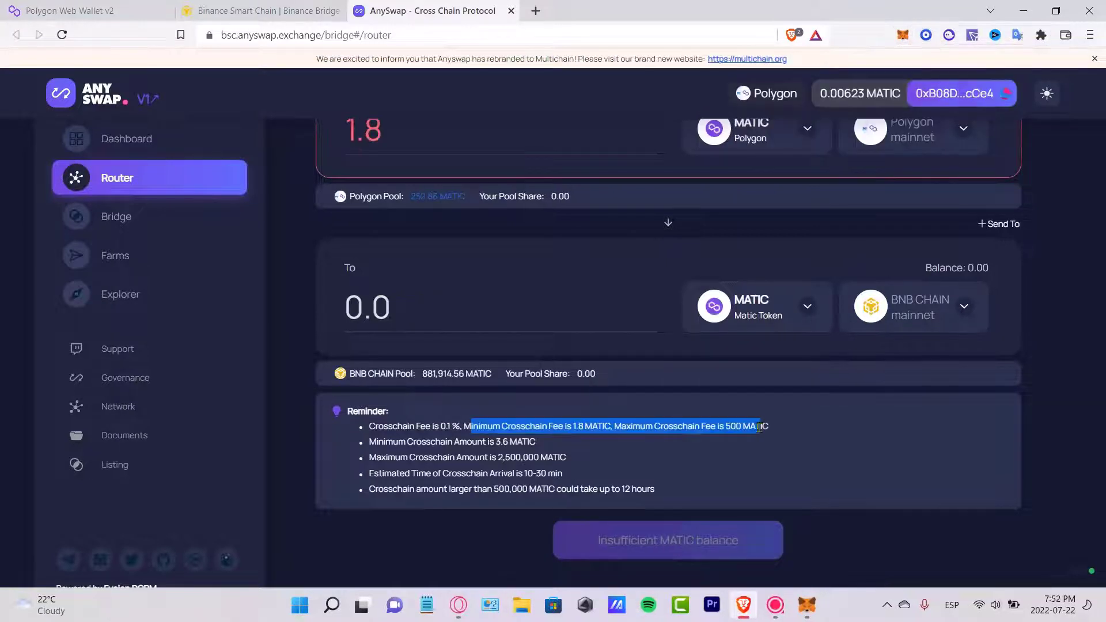
drag(755, 426, 458, 426)
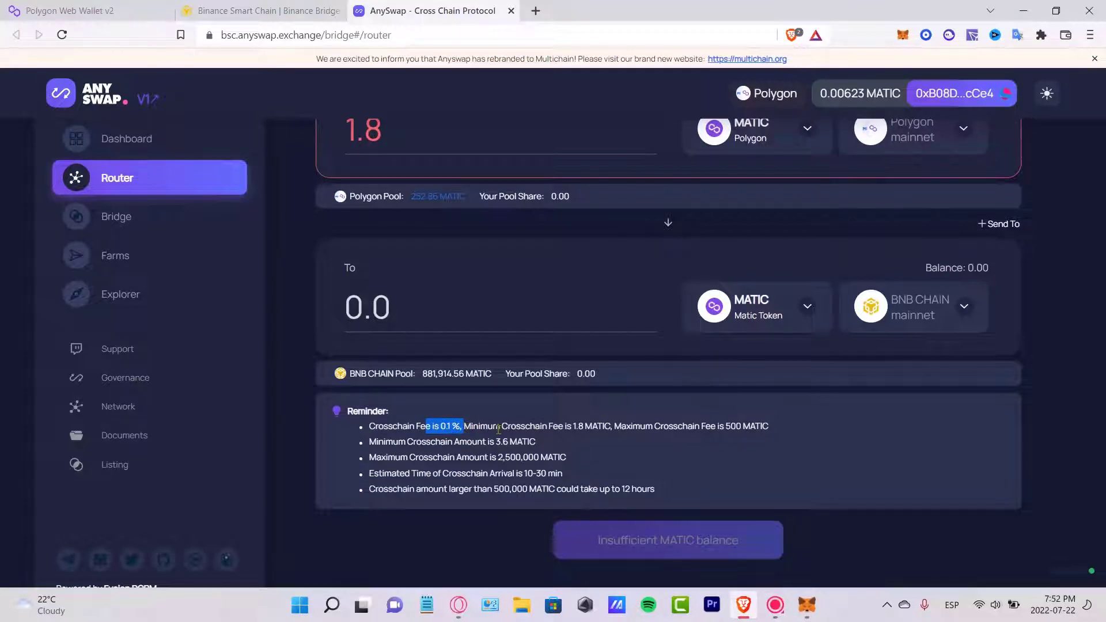
drag(528, 425, 611, 431)
scroll(533, 299, up, 2)
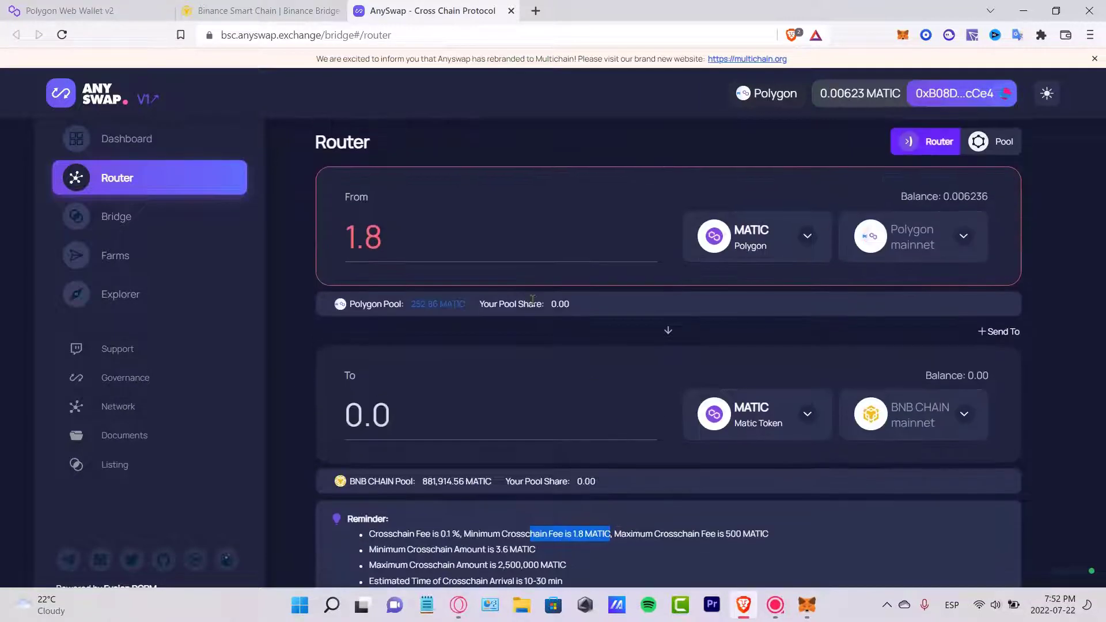
click(421, 251)
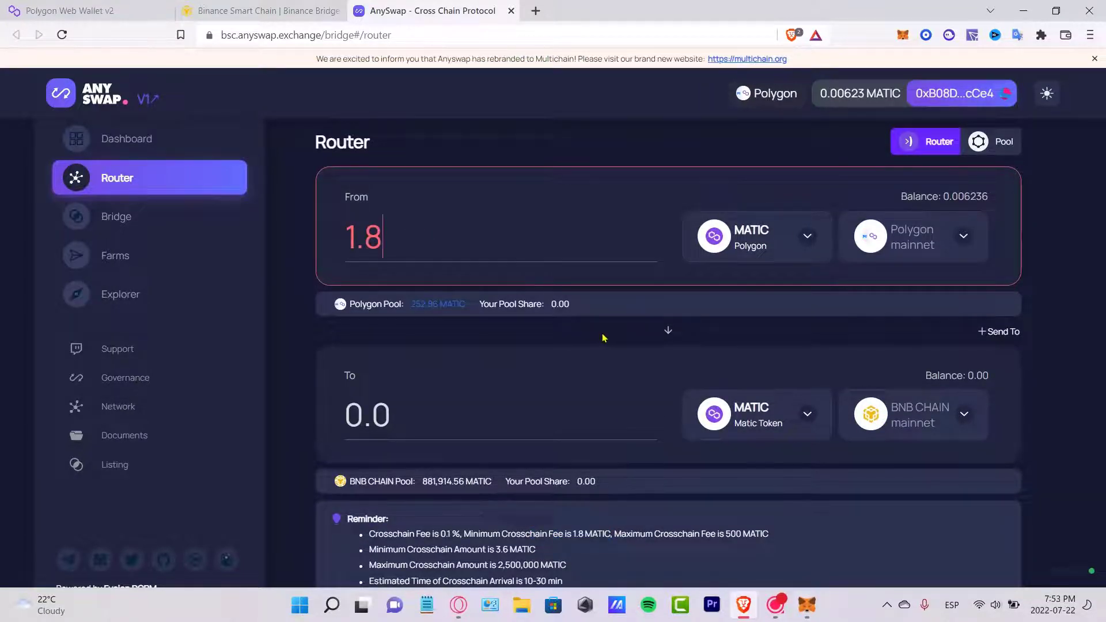
drag(949, 196, 991, 198)
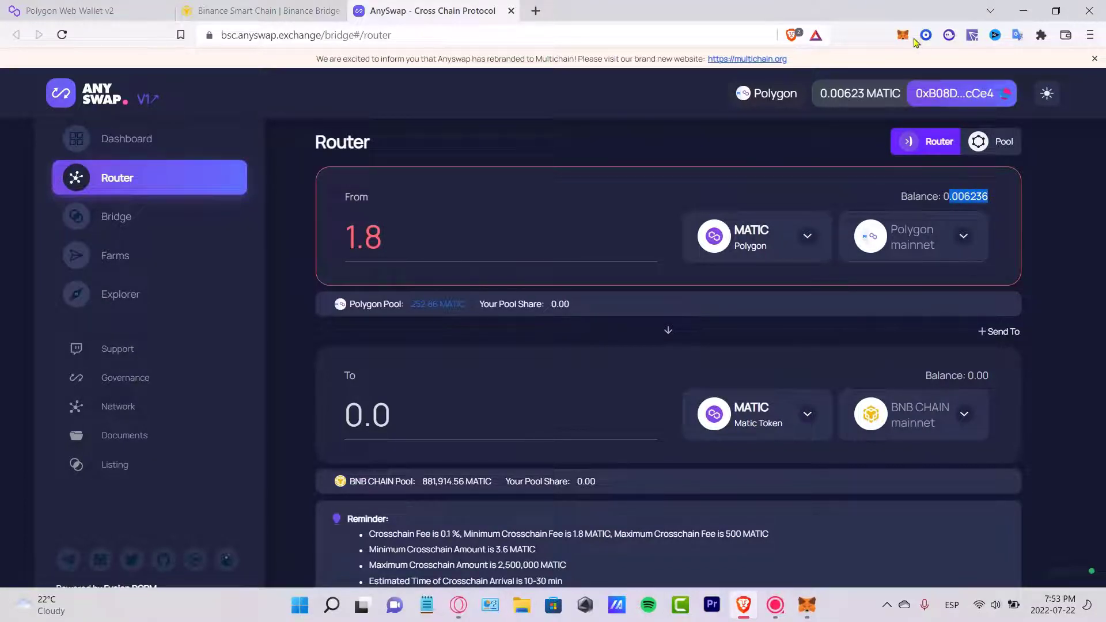
Step: Check the wallet's Dai Stablecoin holding, showing a 1.98 DAI balance
click(925, 36)
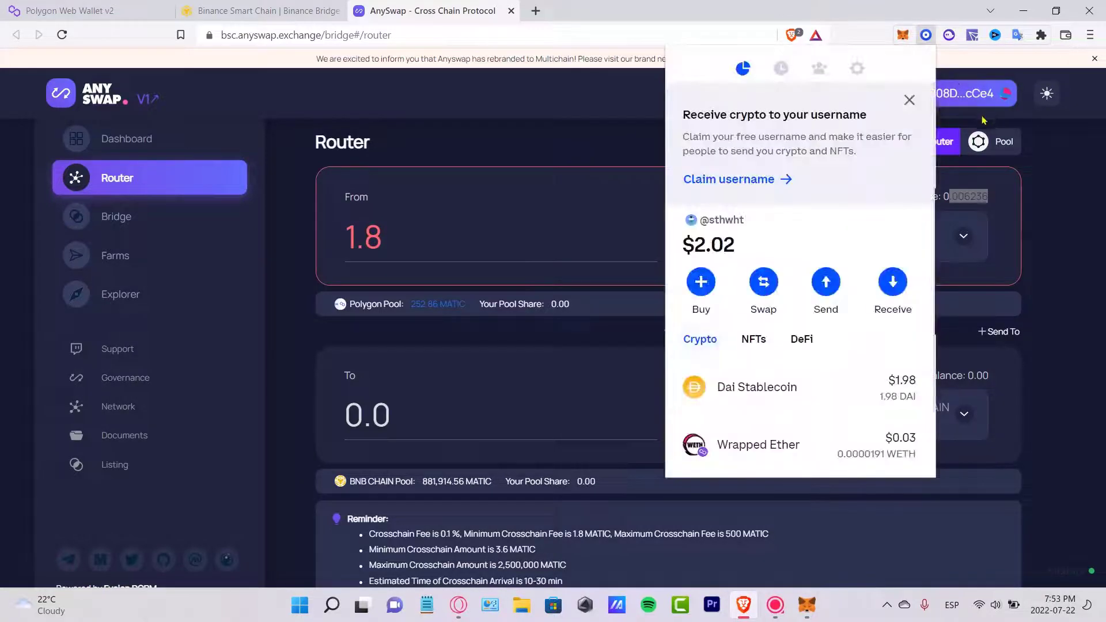
scroll(881, 159, down, 2)
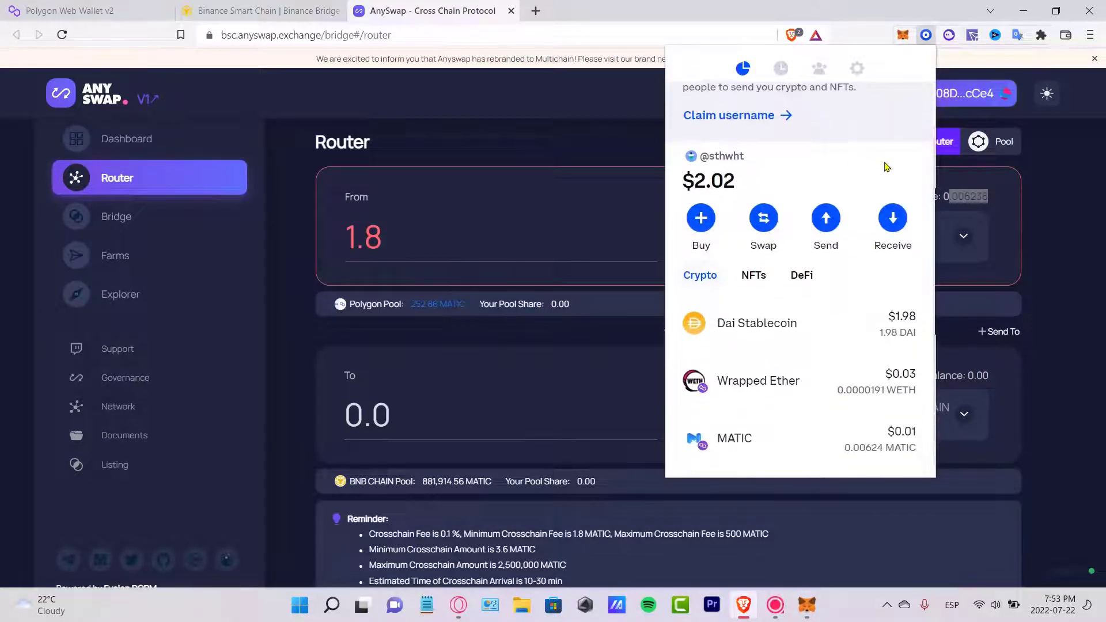
click(872, 316)
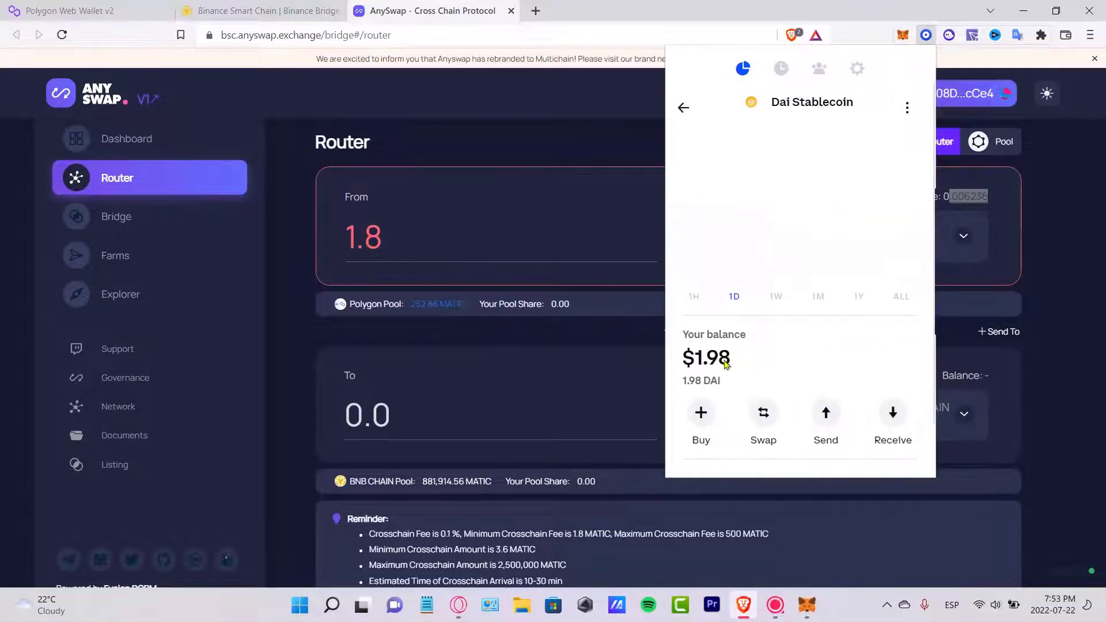
drag(751, 375, 697, 361)
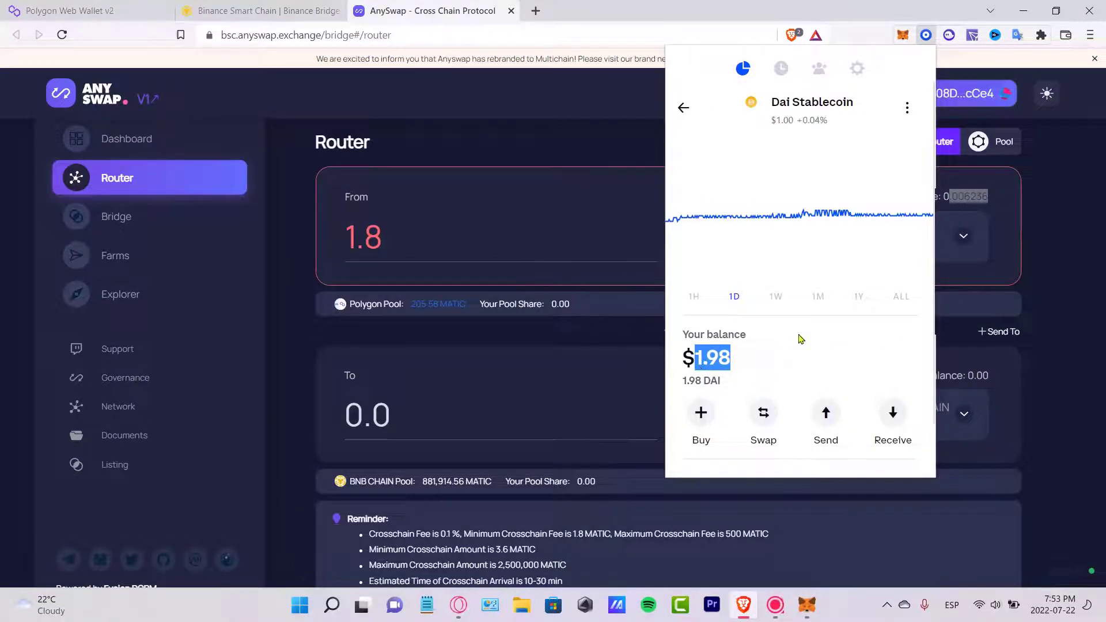
click(1048, 331)
Step: Switch the bridged token to DAI so 12 DAI quotes 11.1 DAI received
click(452, 254)
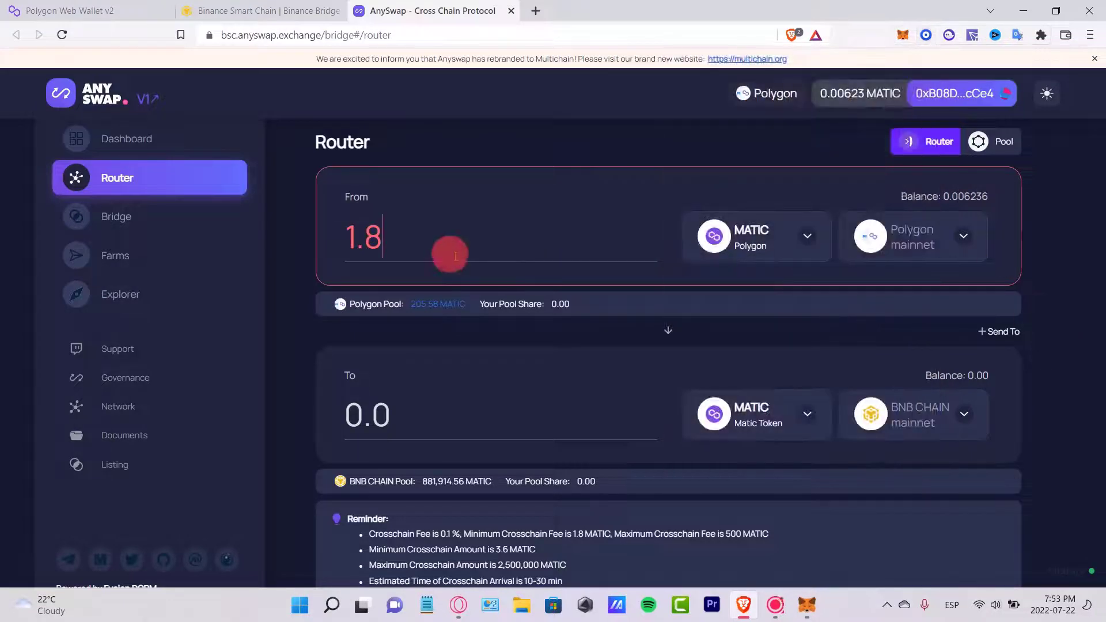
click(769, 246)
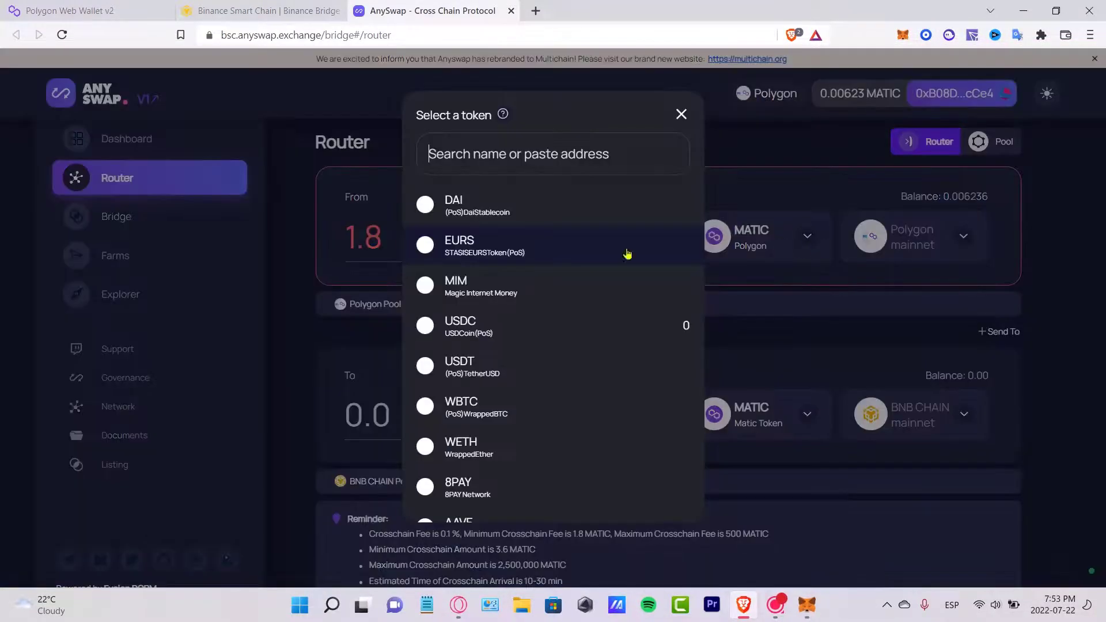
click(526, 257)
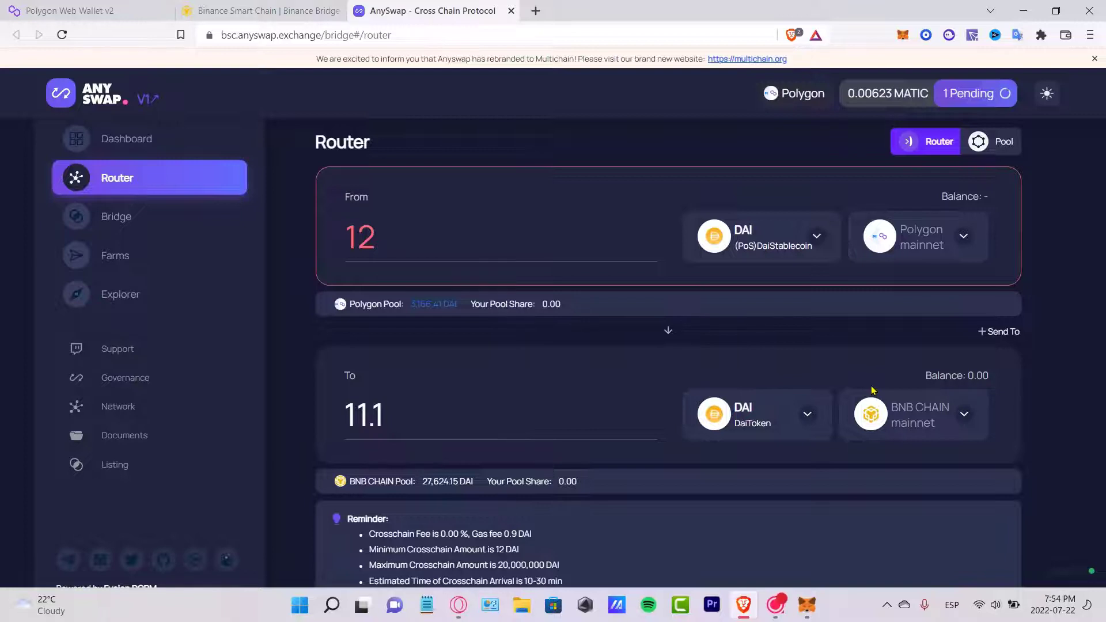
Step: In the Binance bridge tab, go to the binance.com wallet overview via the 'bian' address suggestion
click(260, 10)
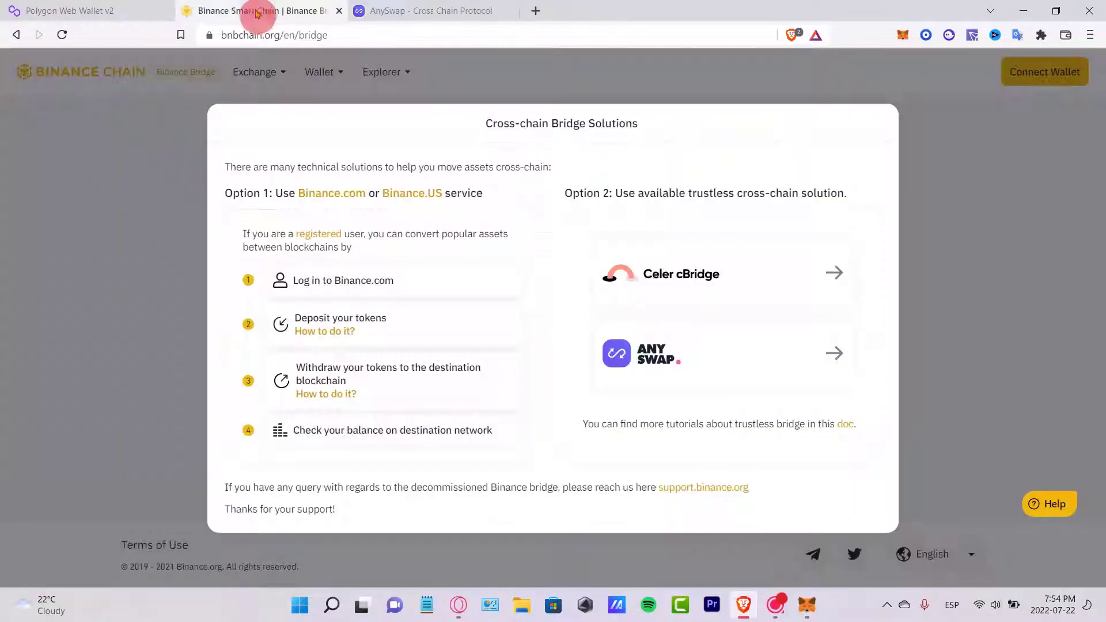
click(245, 35)
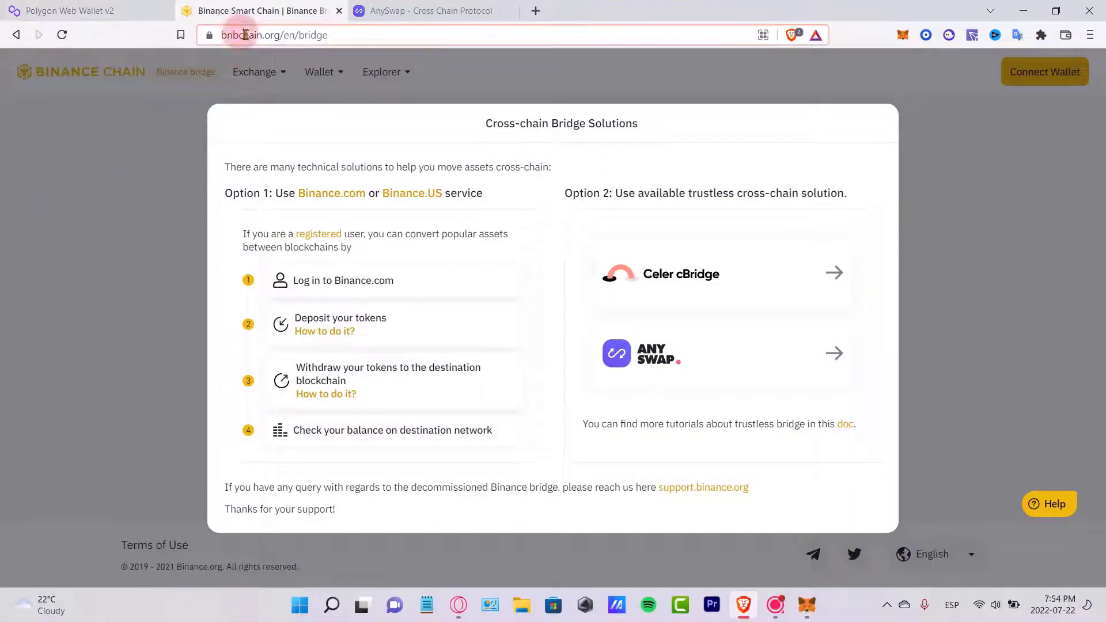
text(bian)
key(BackSpace)
key(BackSpace)
text(n)
key(Return)
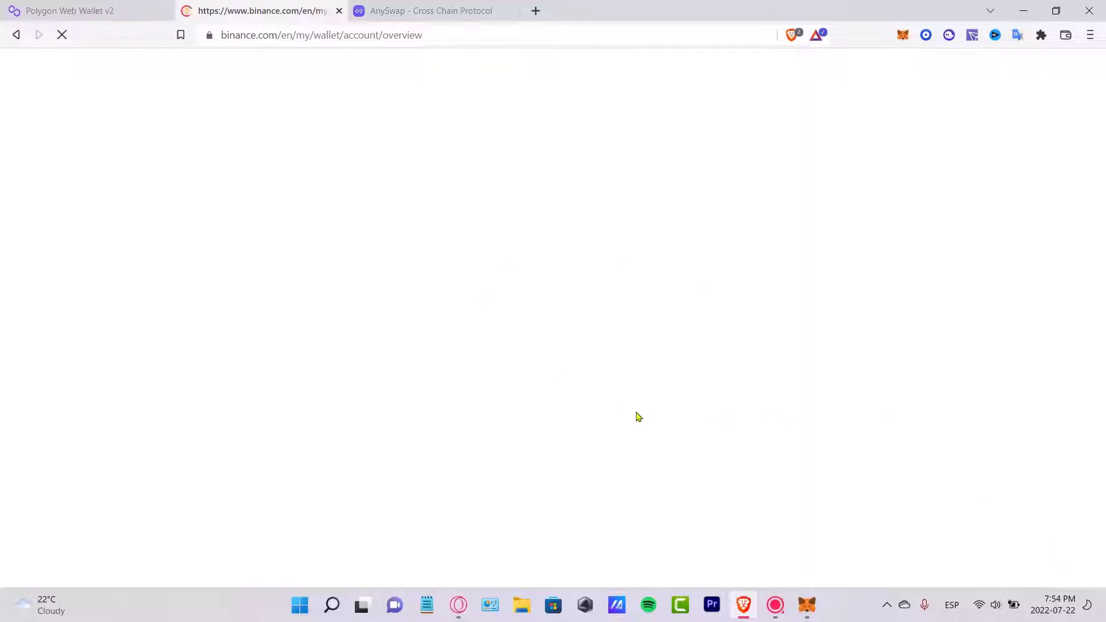
Step: Filter the Fiat and Spot wallet by 'weth', showing WETH with a 0.00000000 balance
click(74, 10)
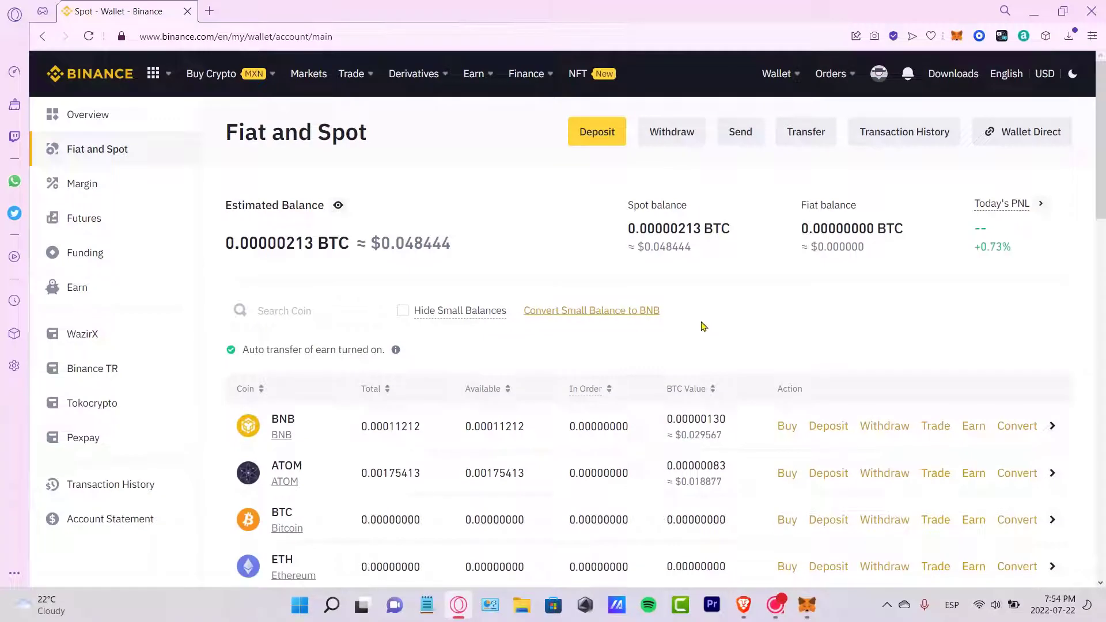
click(296, 316)
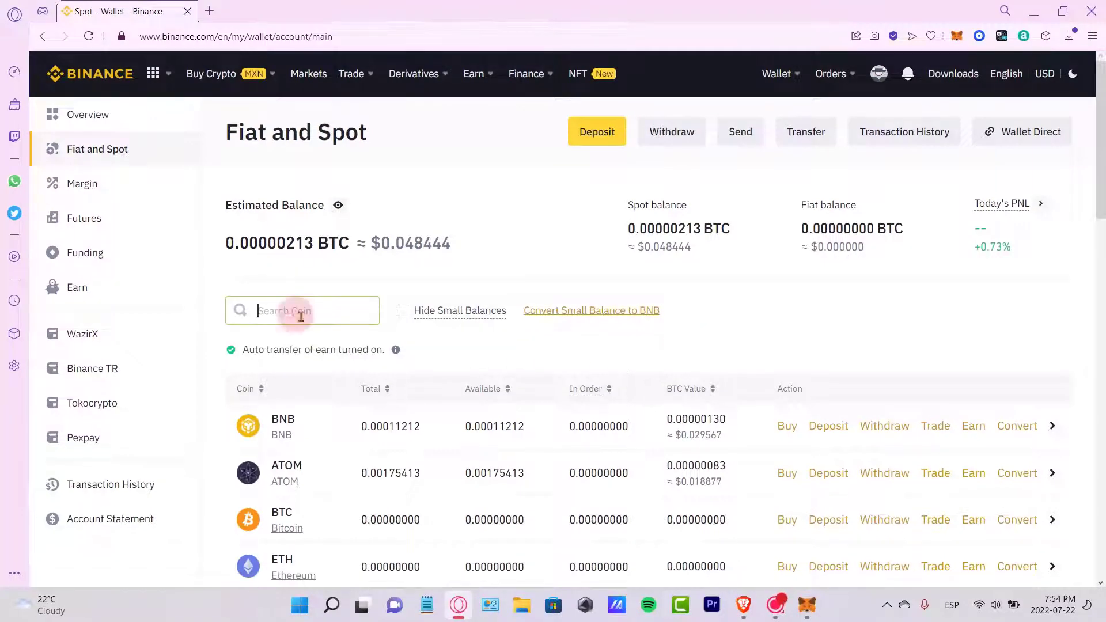
text(weth)
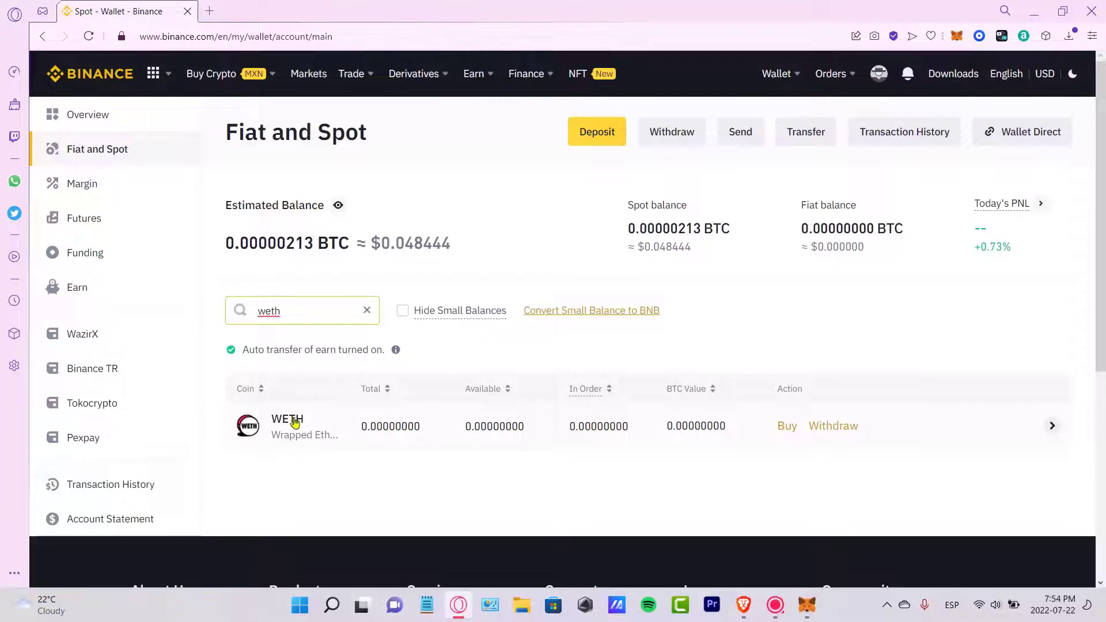
click(294, 423)
click(378, 448)
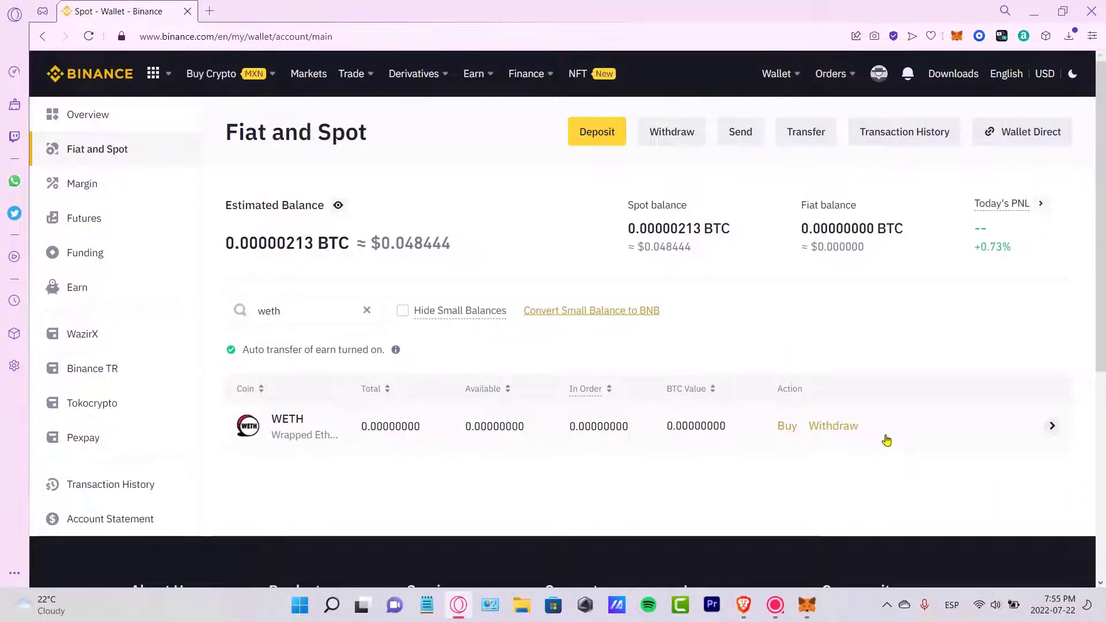
Step: Switch MetaMask's network to Binance Smart Chain
click(957, 37)
click(899, 83)
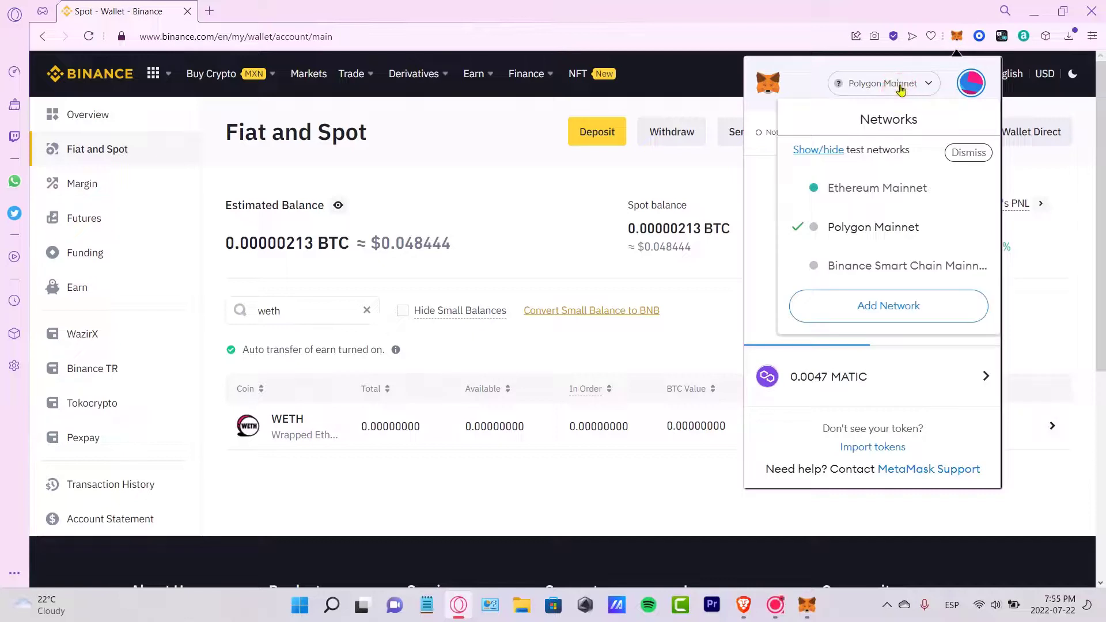
click(908, 268)
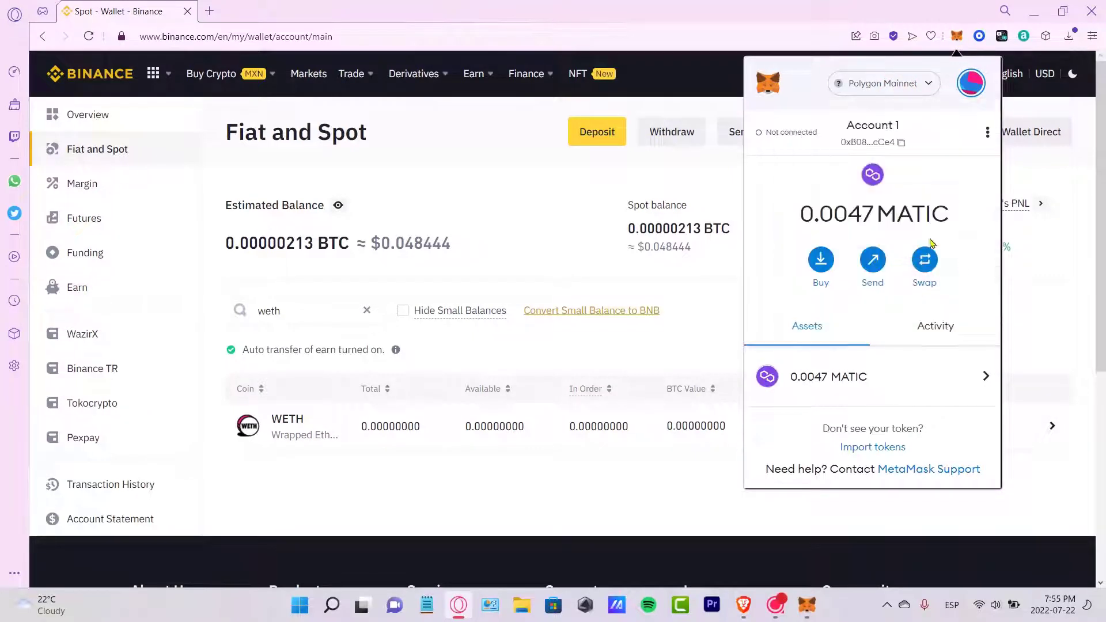
Step: Start importing a custom token, then reopen the CoinMarketCap WETH page in a new tab
scroll(864, 357, down, 1)
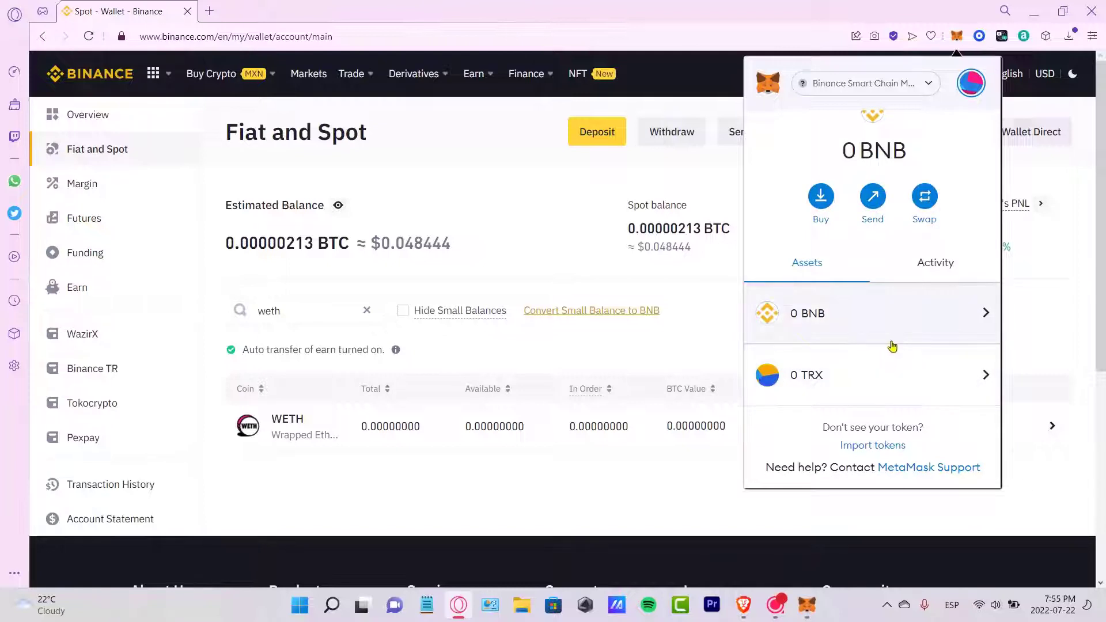
click(872, 447)
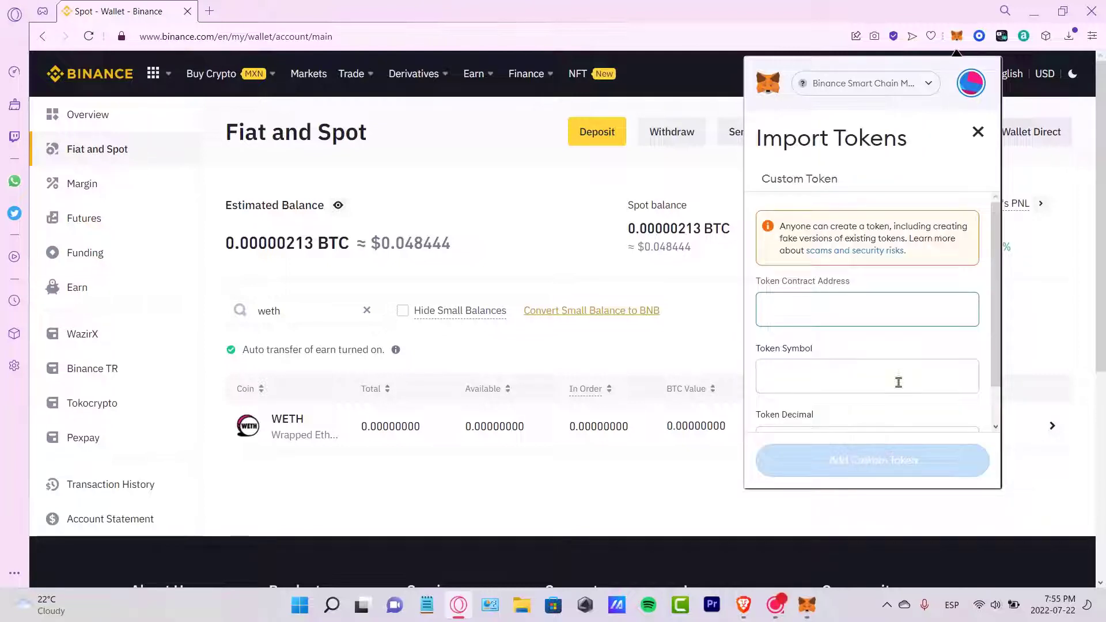
scroll(934, 342, down, 1)
click(861, 253)
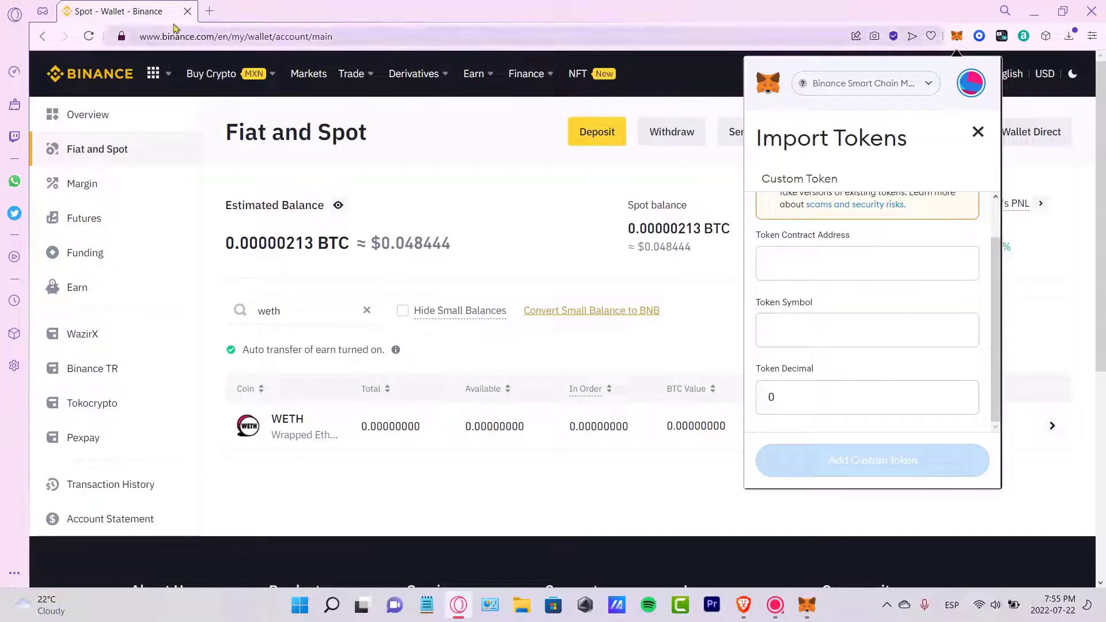
key(ctrl+shift+t)
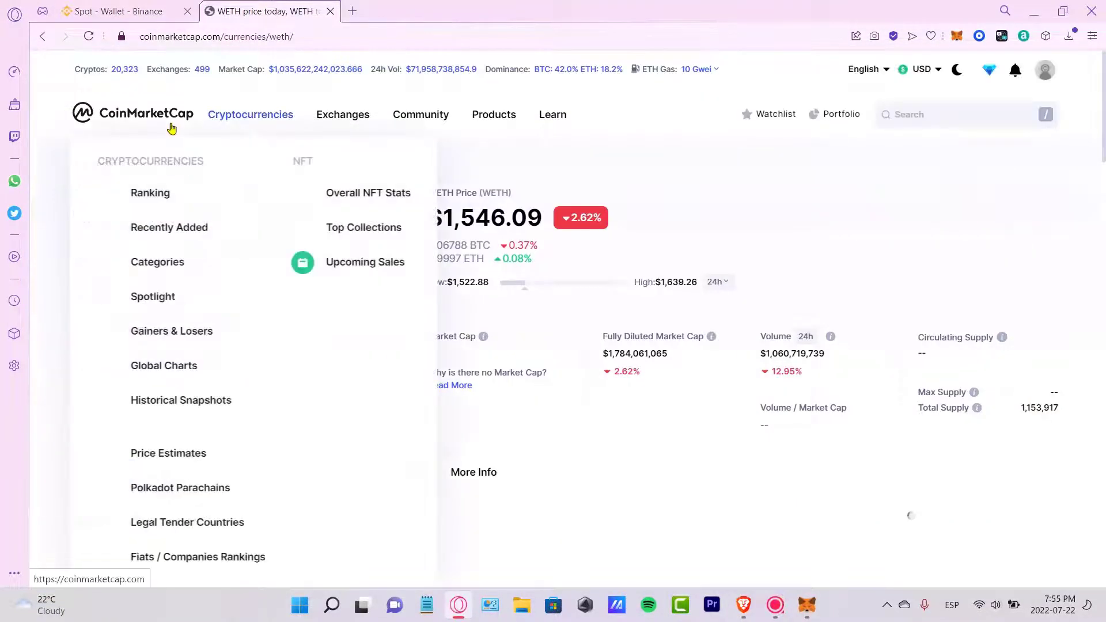
Step: List WETH's contract addresses on other chains on CoinMarketCap
mouse_move(494, 118)
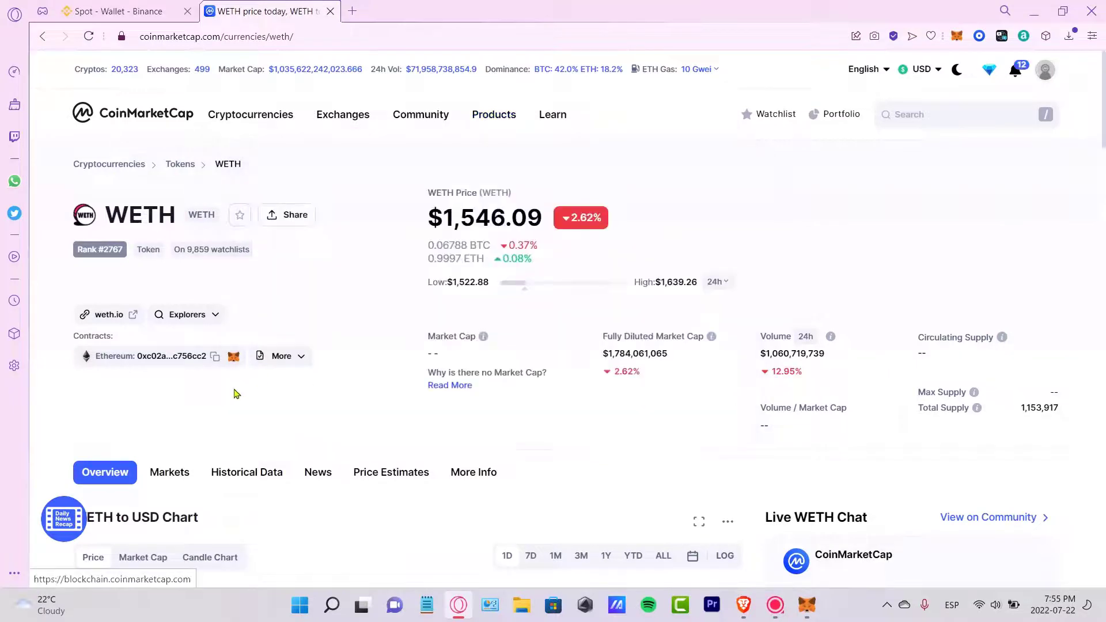
click(302, 357)
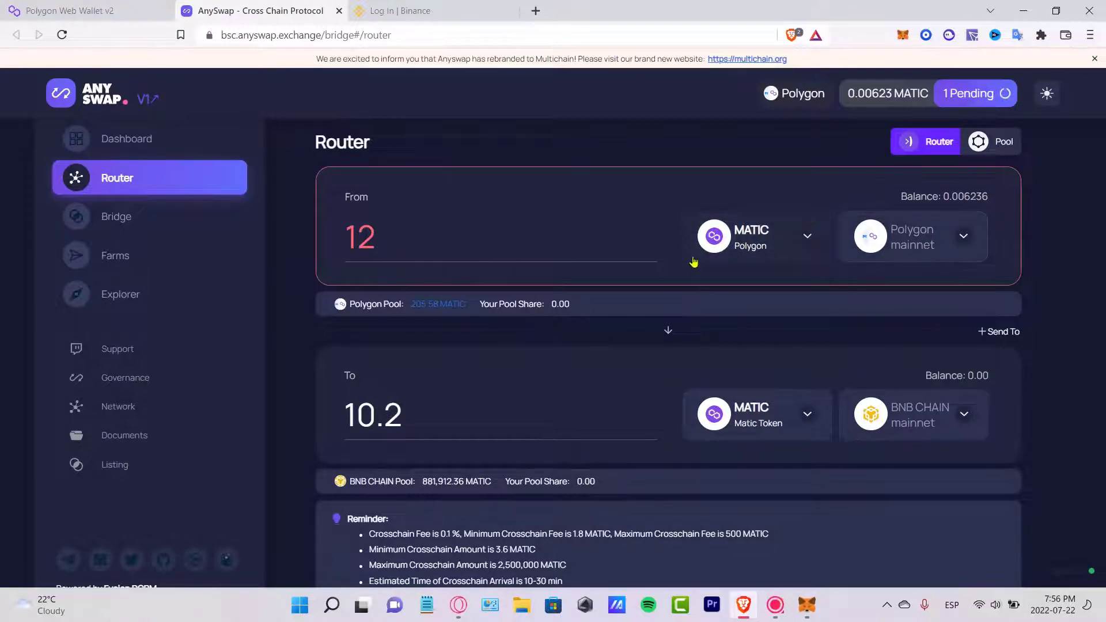
Step: Change the bridged token to USDC, sending 12 and quoting 11.5 USDC on BNB CHAIN
click(783, 262)
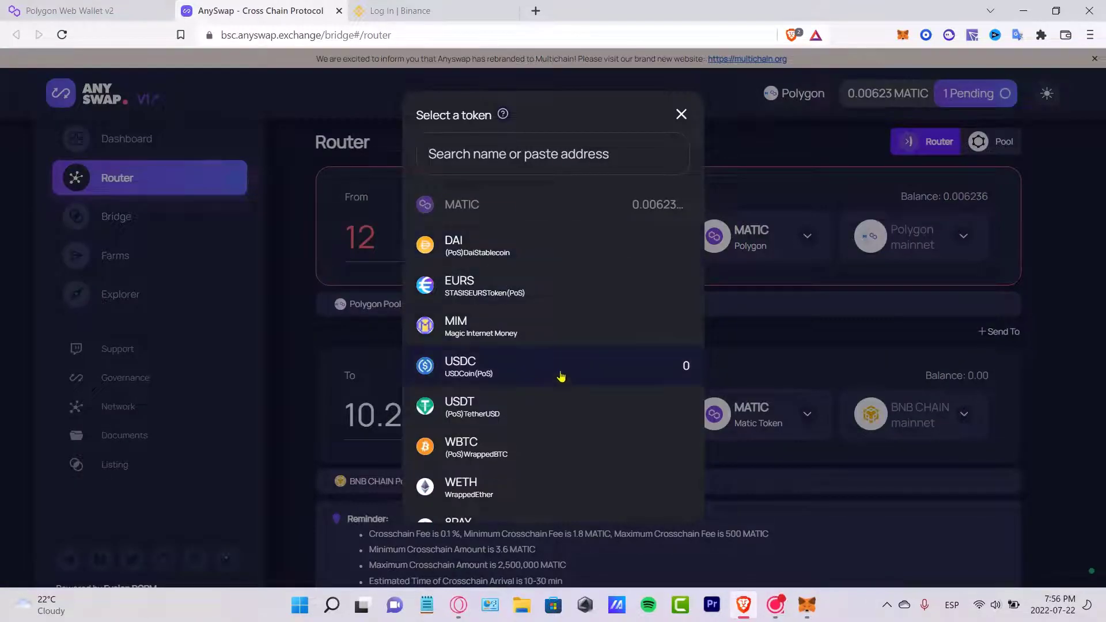
click(557, 384)
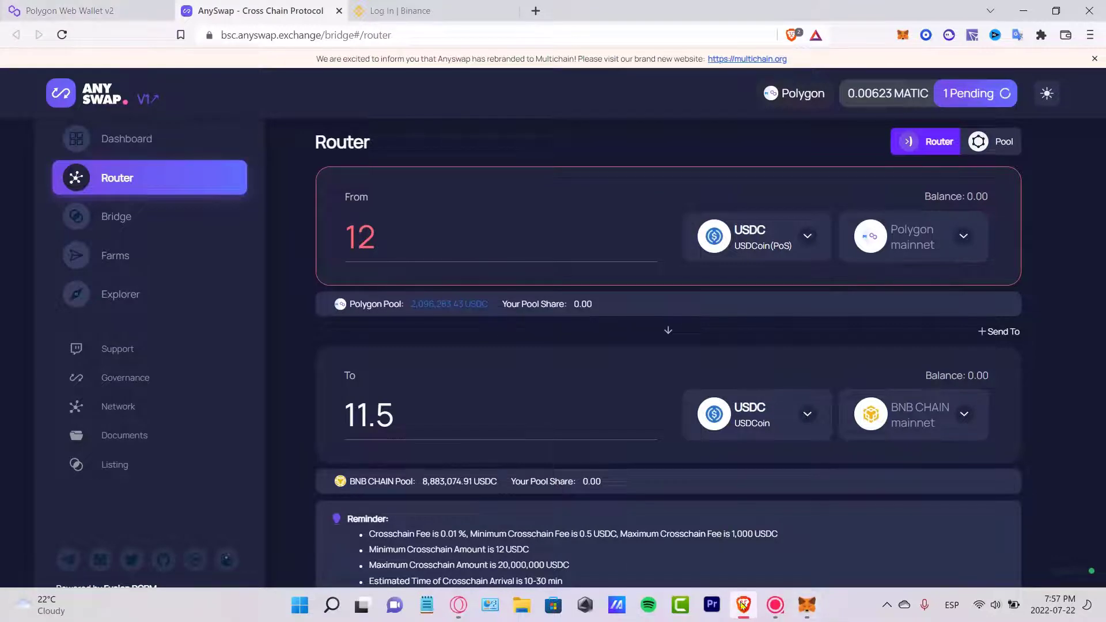
Step: Look up USD Coin on CoinMarketCap and copy its BNB Smart Chain (BEP20) contract address
click(458, 605)
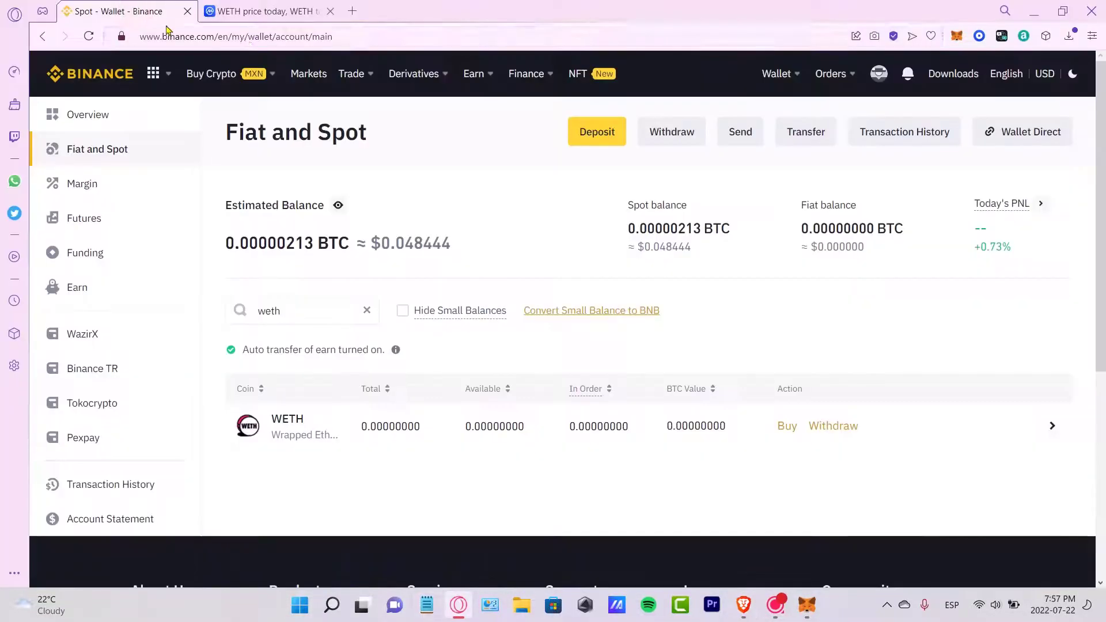
click(300, 11)
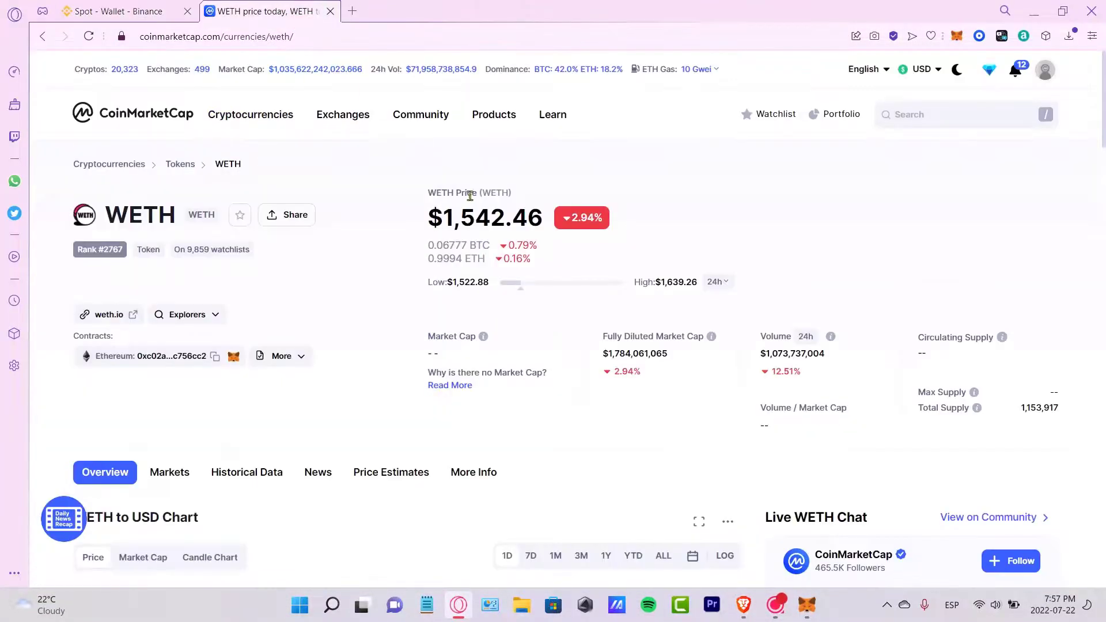
click(903, 115)
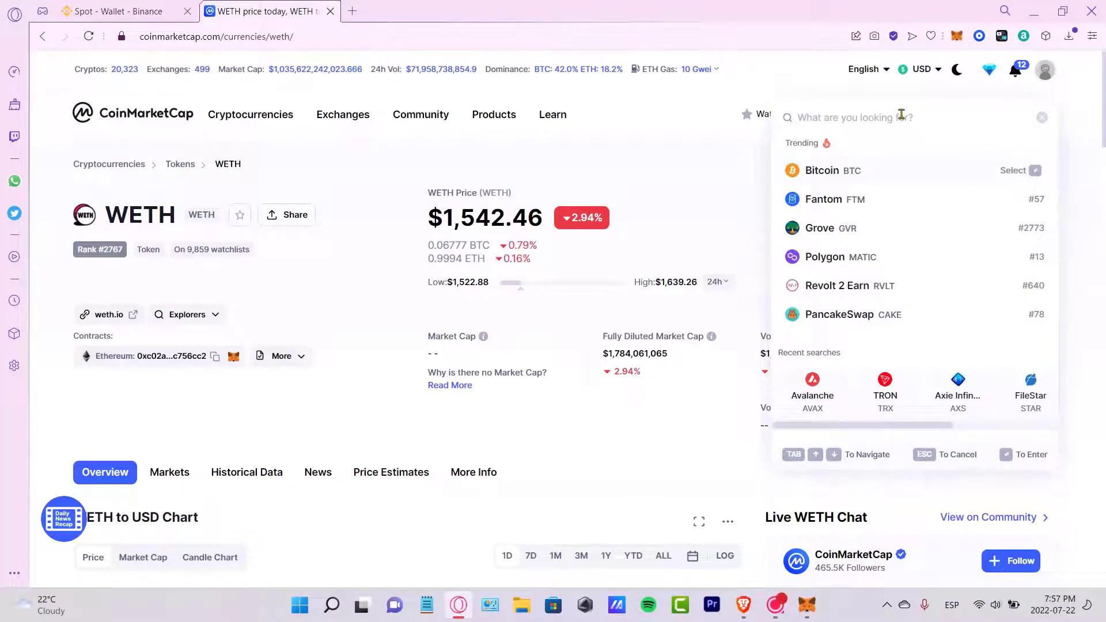
text(udsc)
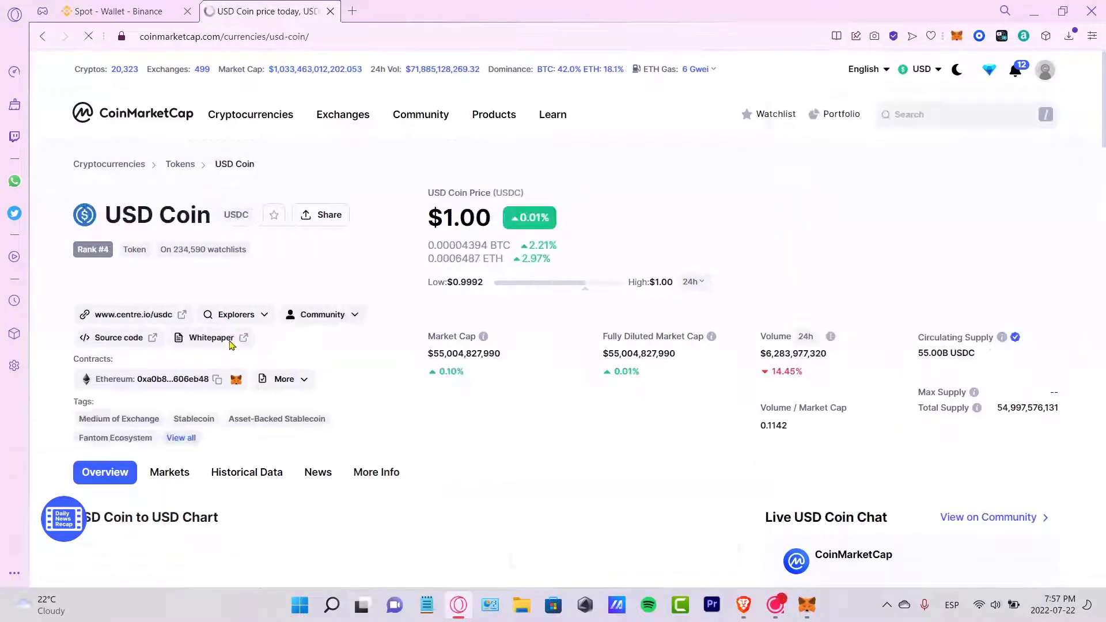
click(286, 379)
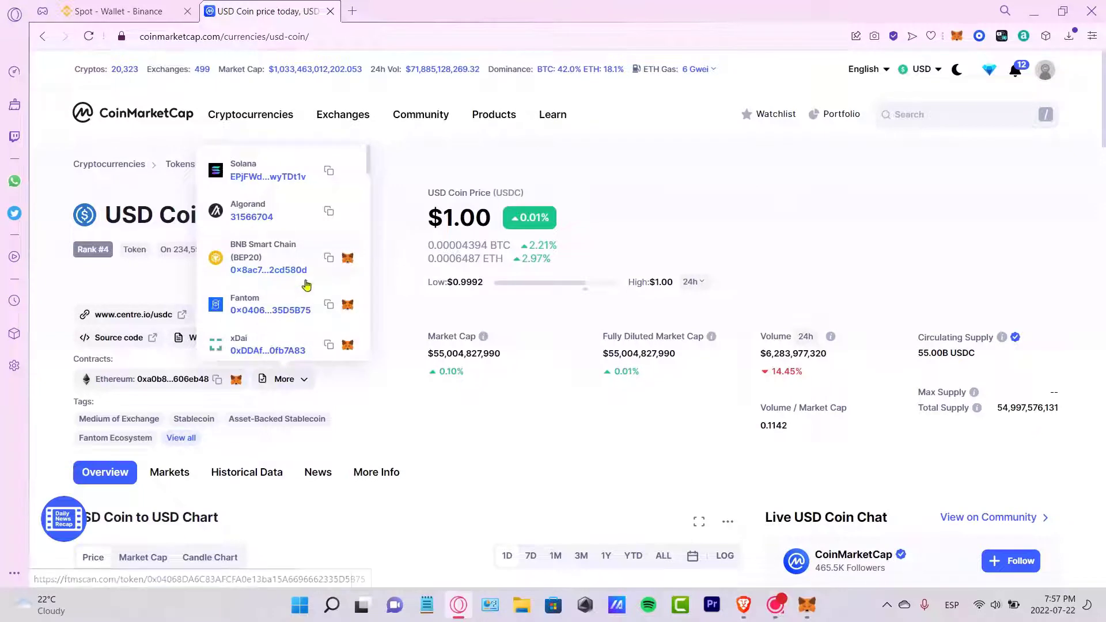
click(328, 257)
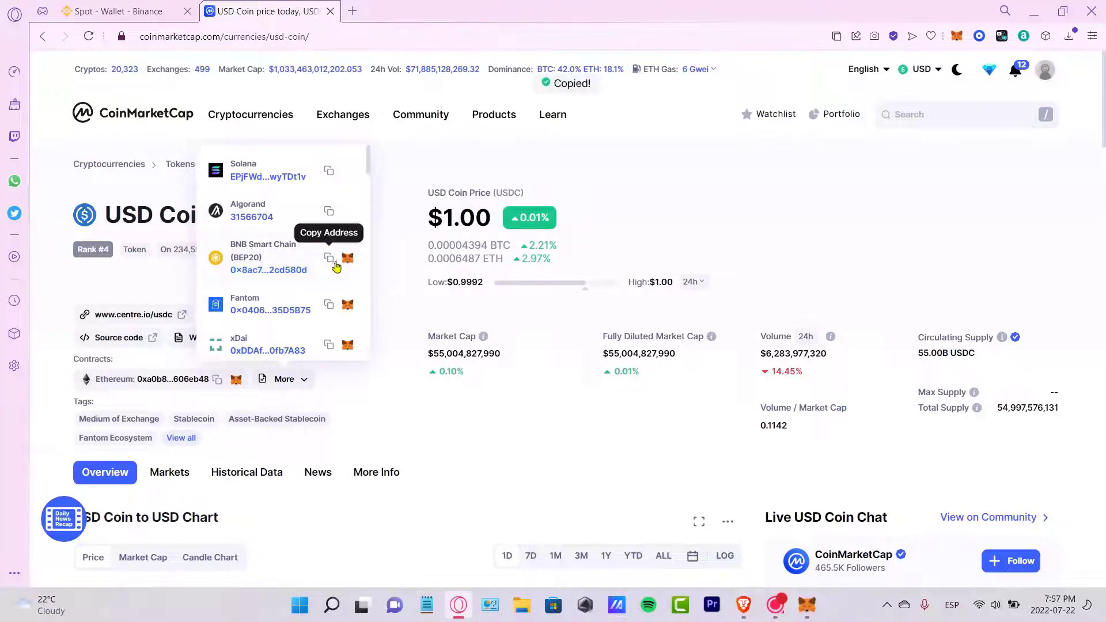
Step: Import USDC into MetaMask as a custom token using the pasted BSC contract address
click(957, 37)
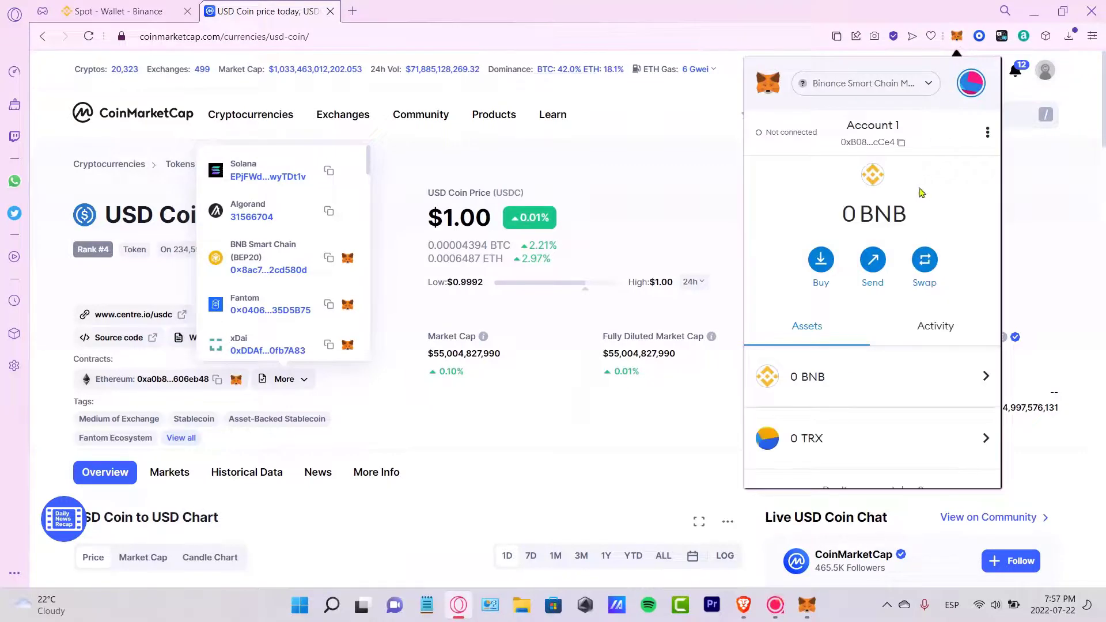
scroll(919, 201, down, 1)
click(876, 83)
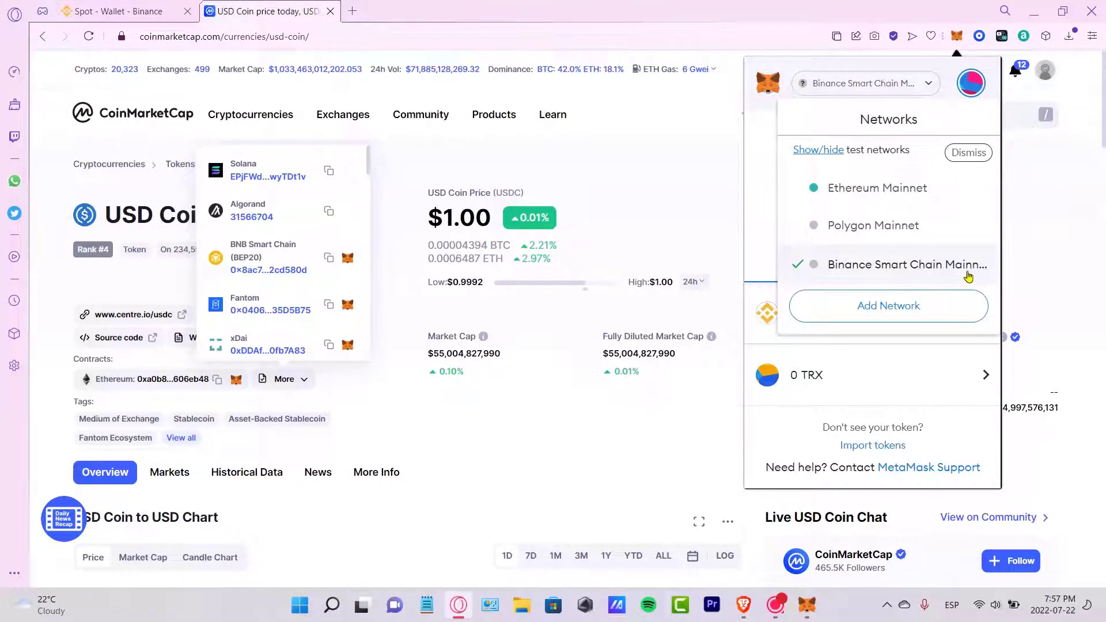
click(879, 448)
click(898, 447)
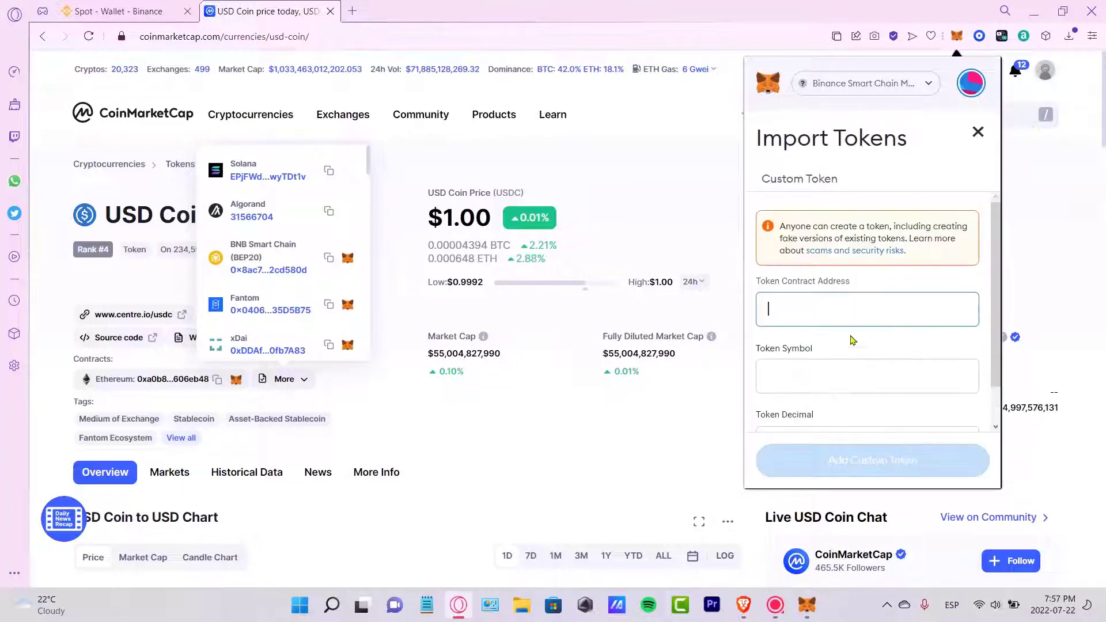
key(ctrl+v)
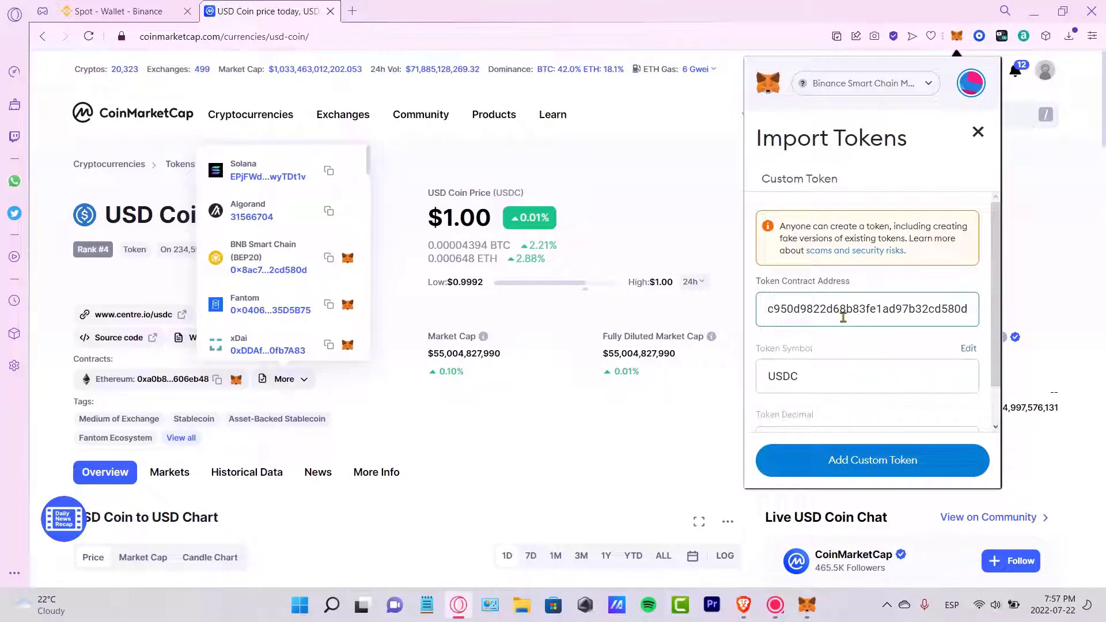
scroll(890, 330, down, 1)
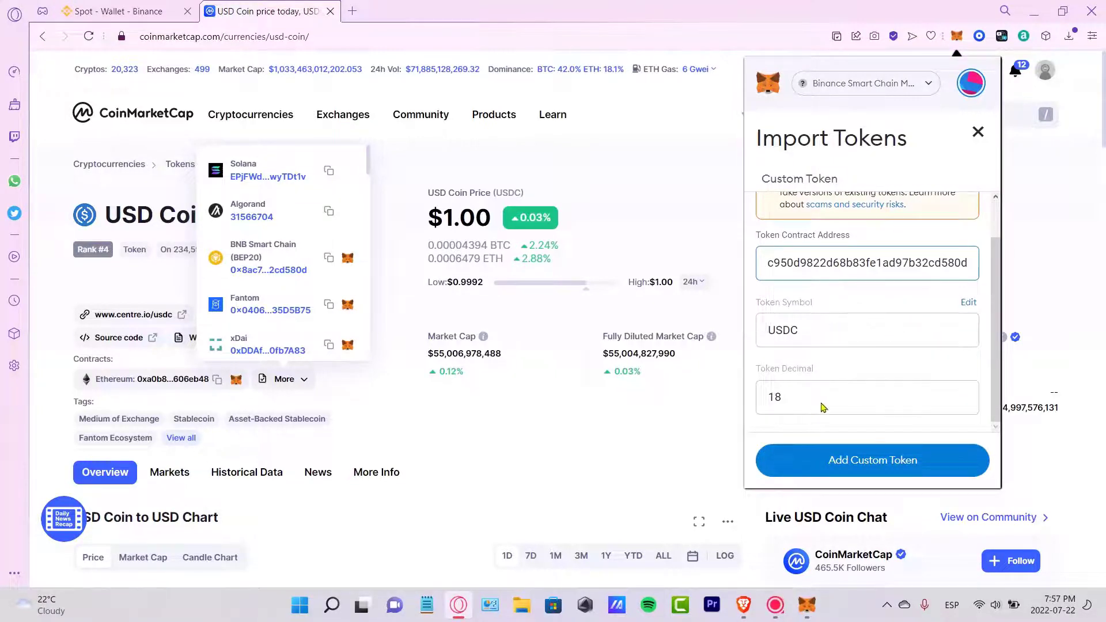
click(880, 459)
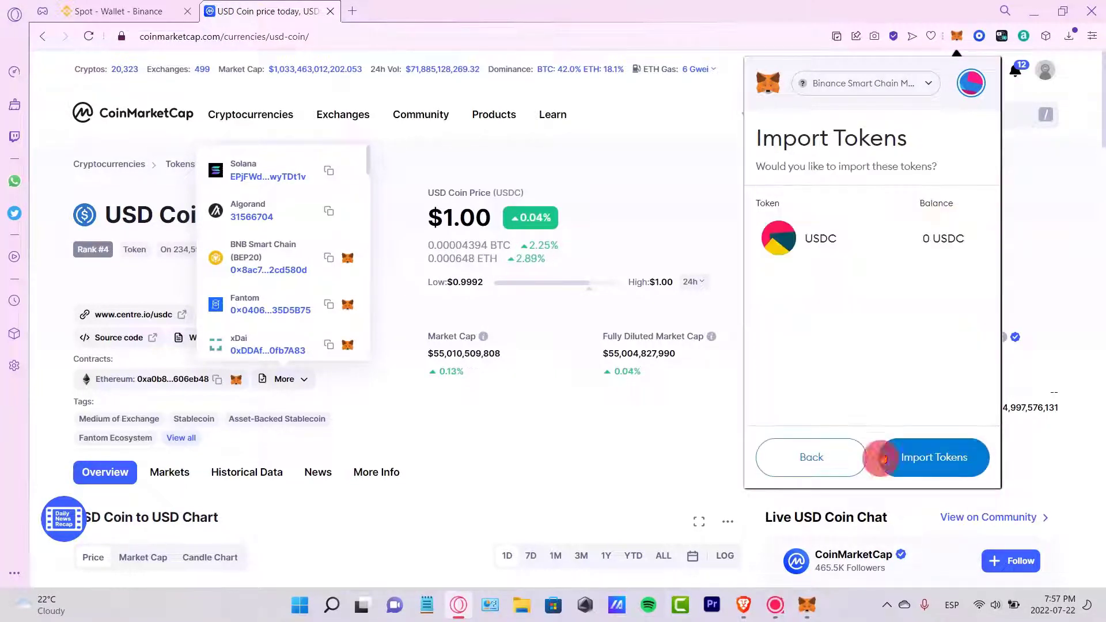
click(934, 455)
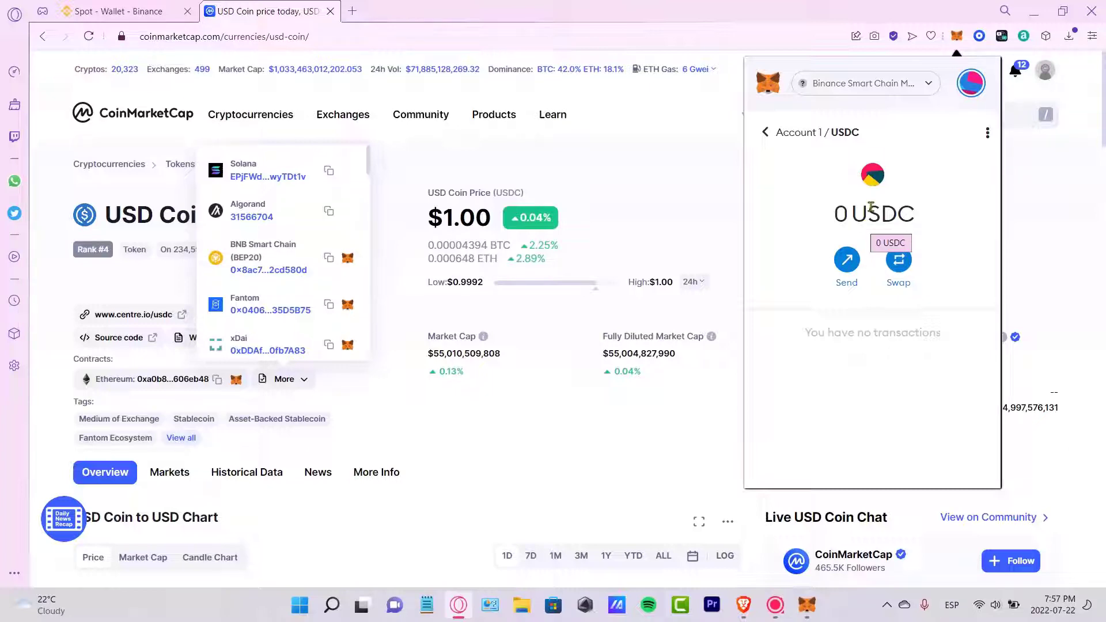
Step: Search 'usdc' in Binance's Fiat and Spot wallet and open its deposit page
click(121, 11)
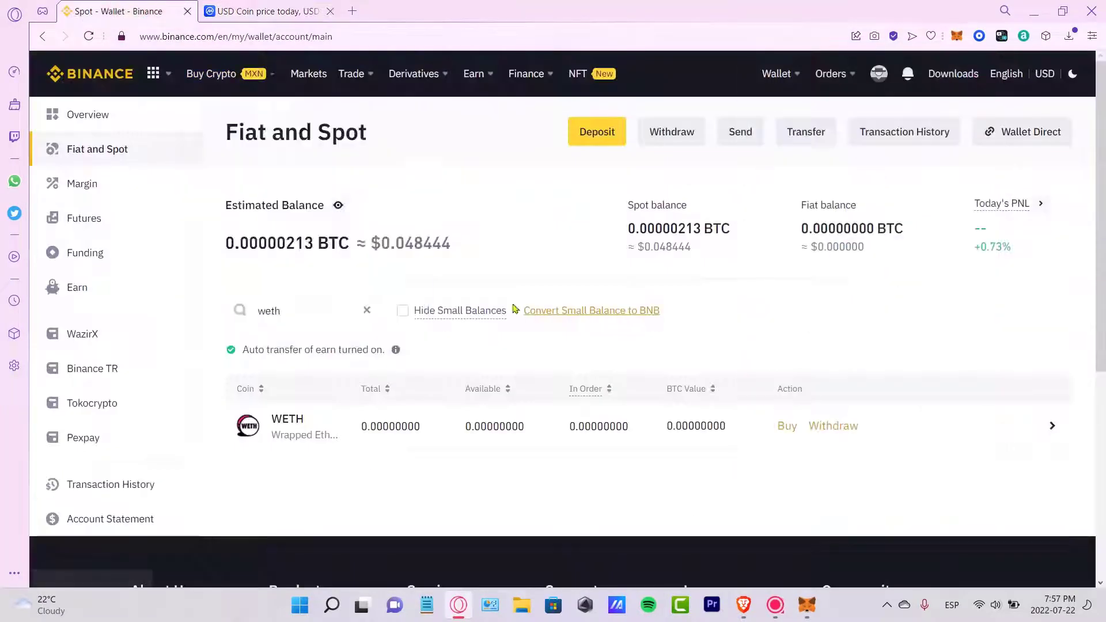
double_click(332, 311)
text(u)
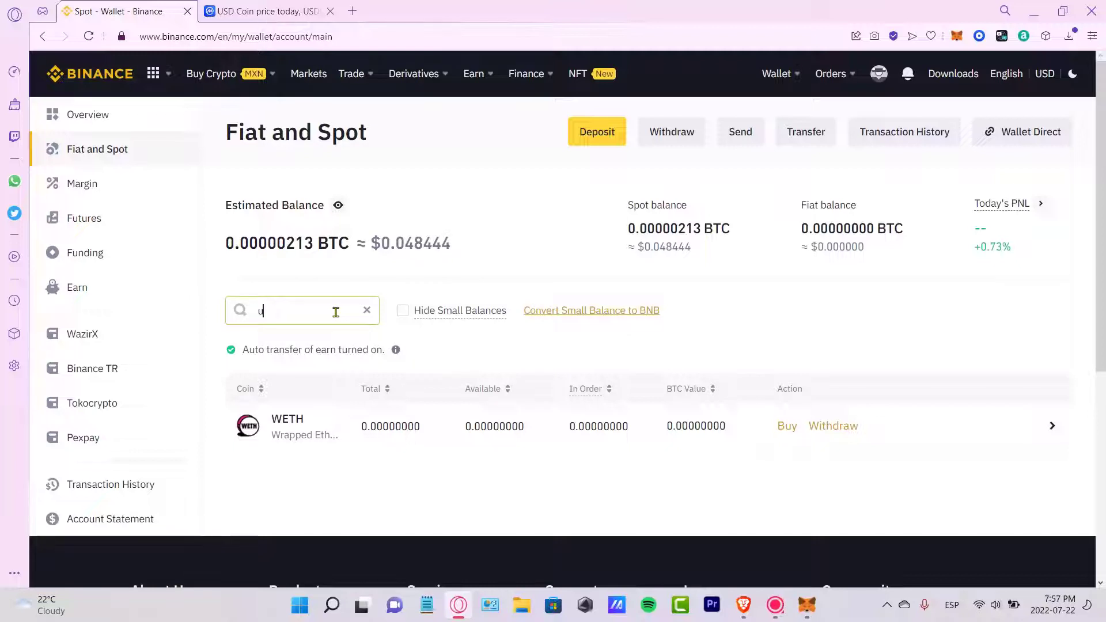
text(sdc)
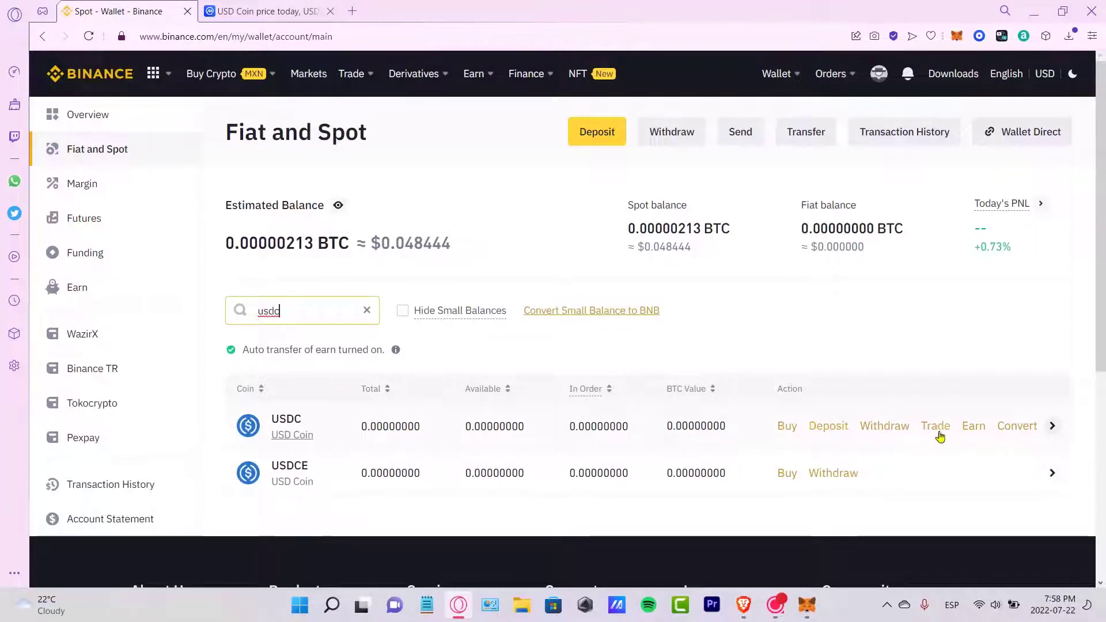
click(831, 431)
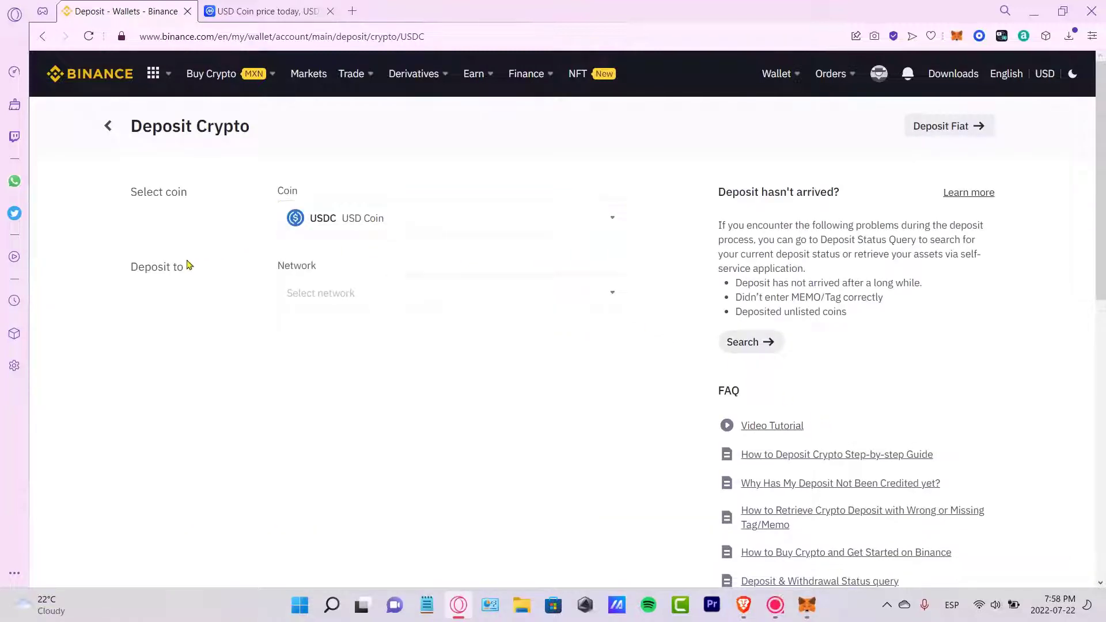
Step: Choose BNB Smart Chain (BEP20) as the deposit network and copy the USDC deposit address
triple_click(153, 277)
click(329, 302)
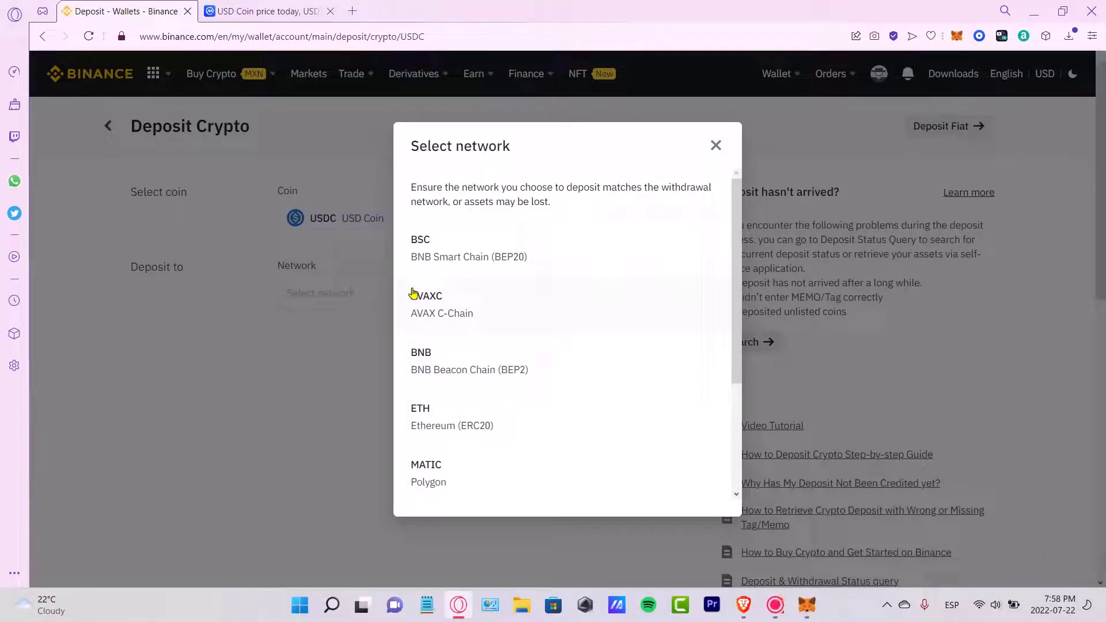
click(518, 277)
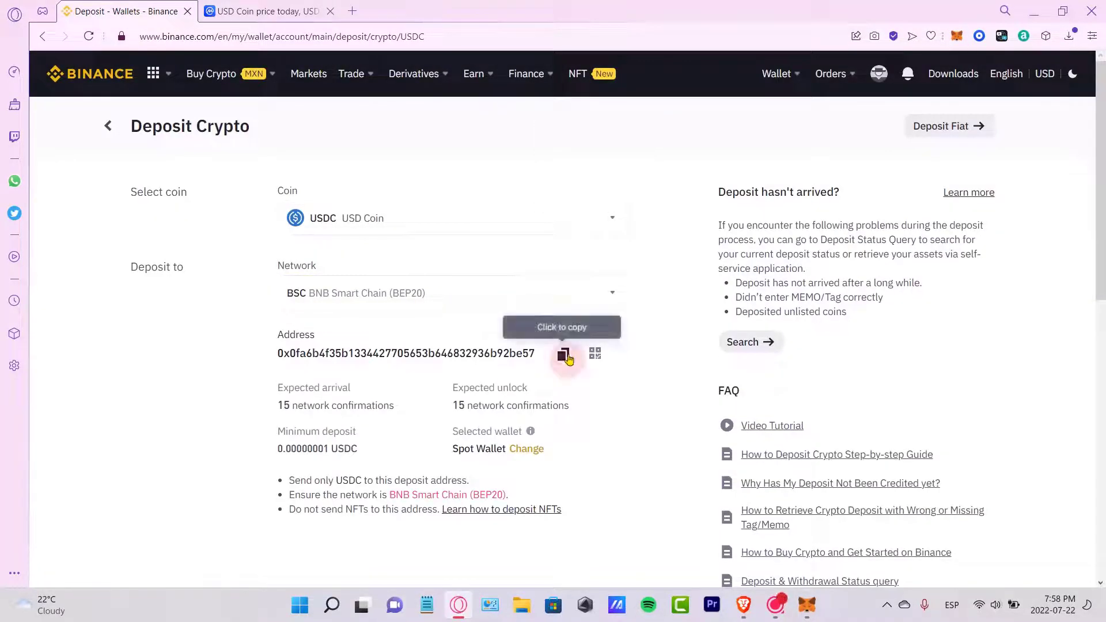
click(563, 354)
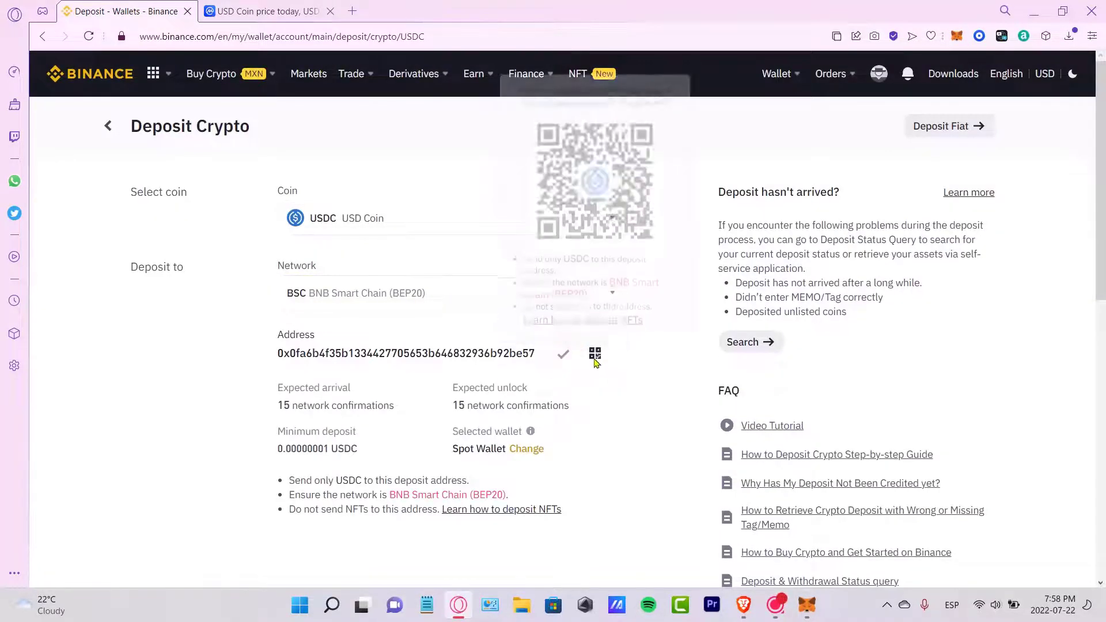
click(957, 37)
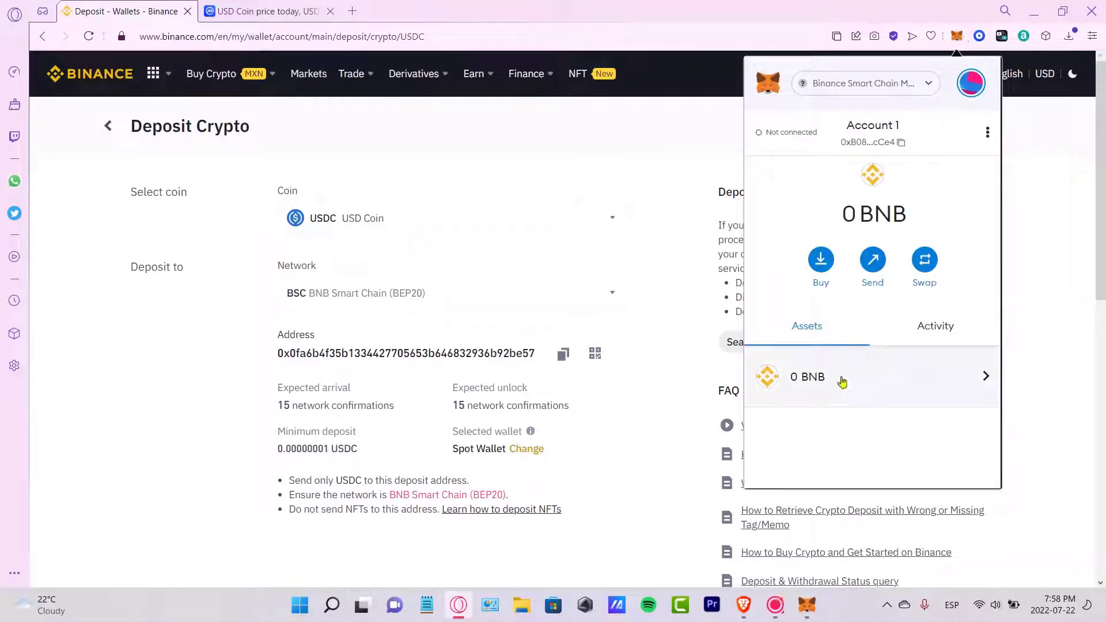
scroll(875, 423, down, 3)
scroll(875, 423, up, 3)
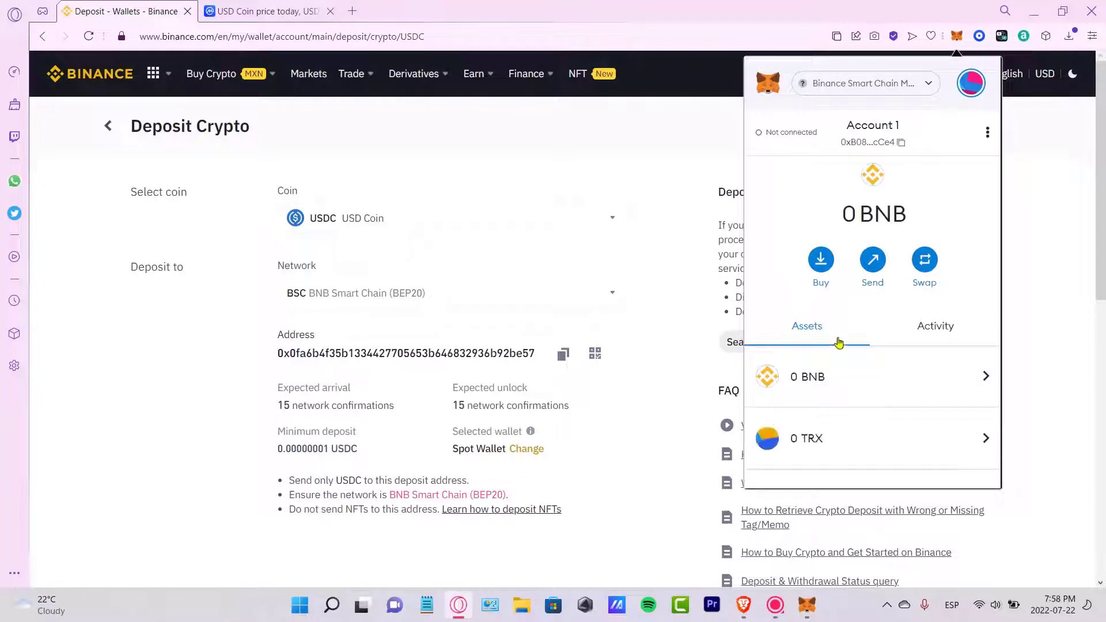
scroll(855, 426, down, 3)
click(857, 392)
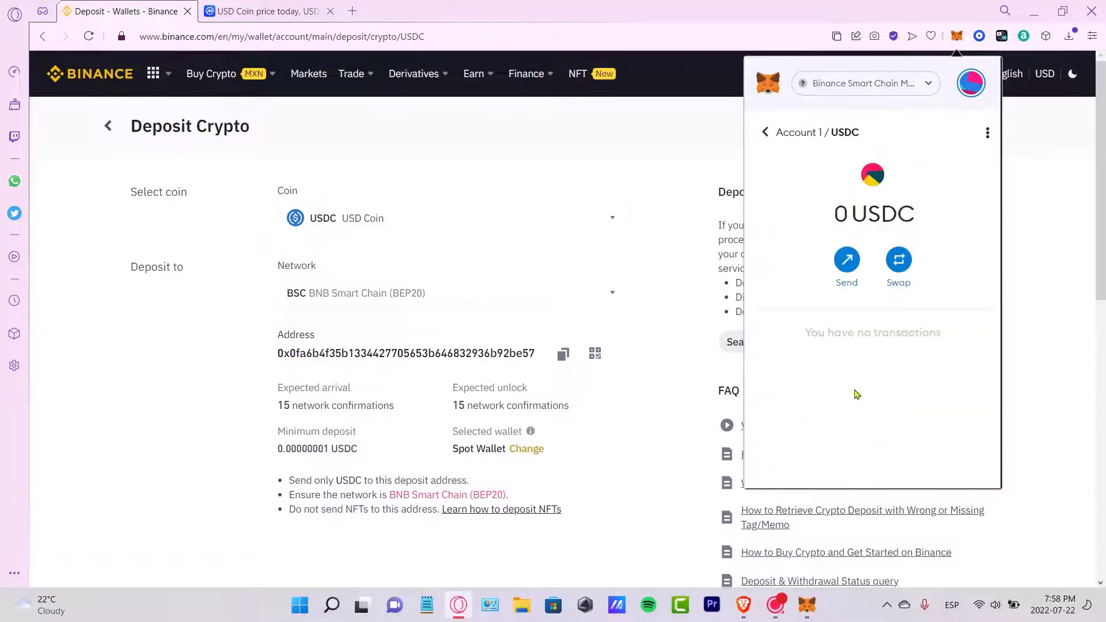
click(848, 265)
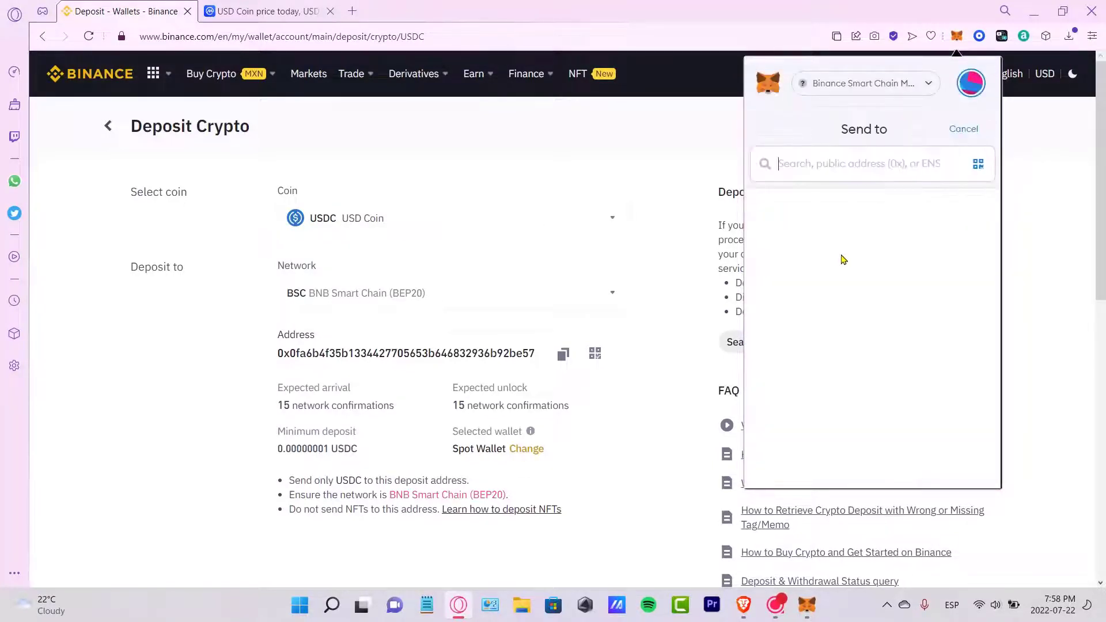
key(ctrl+v)
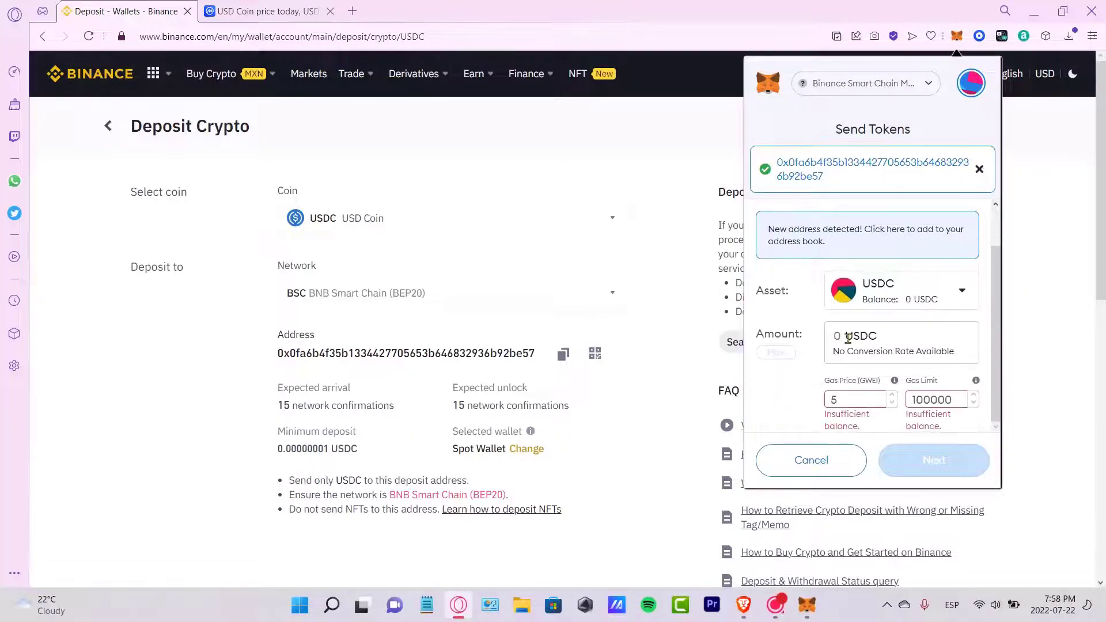
text(4)
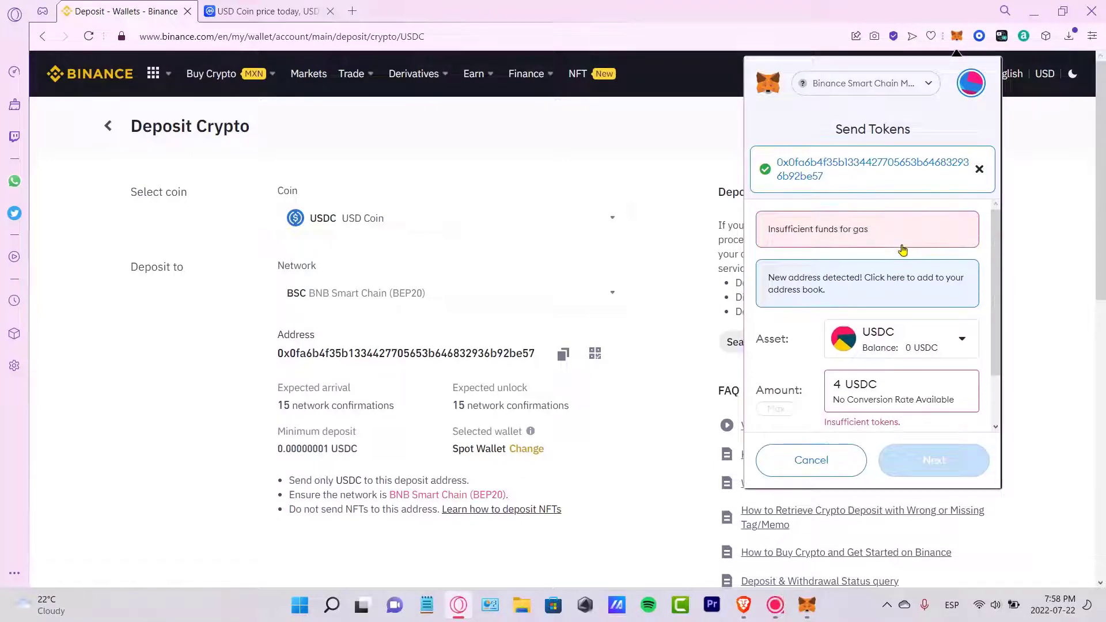
drag(877, 240, 807, 229)
scroll(906, 251, down, 1)
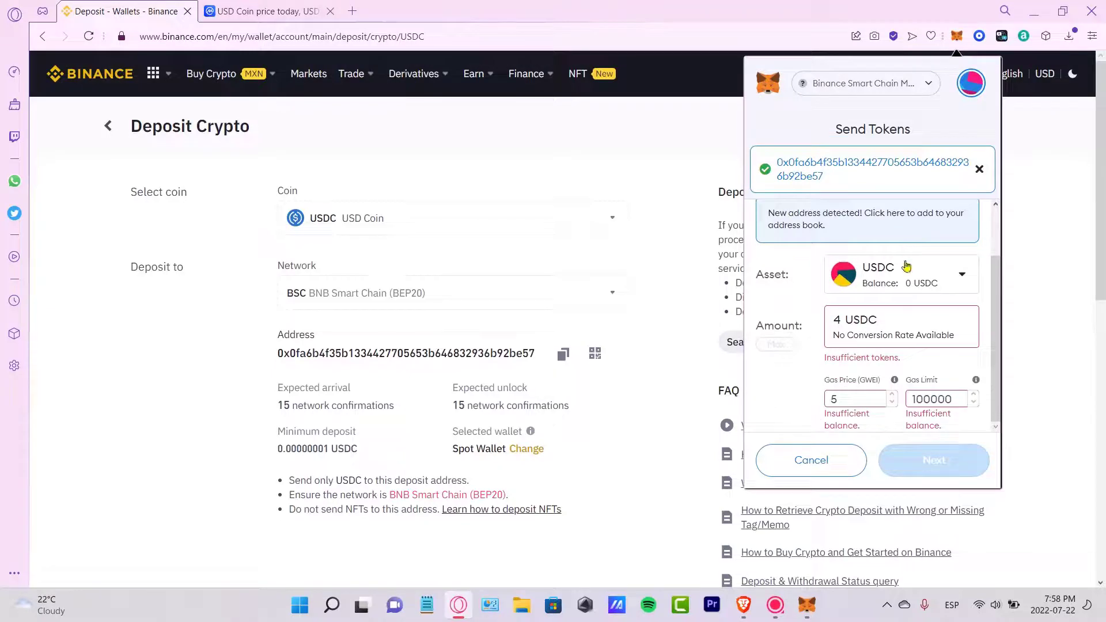
click(952, 464)
click(1056, 433)
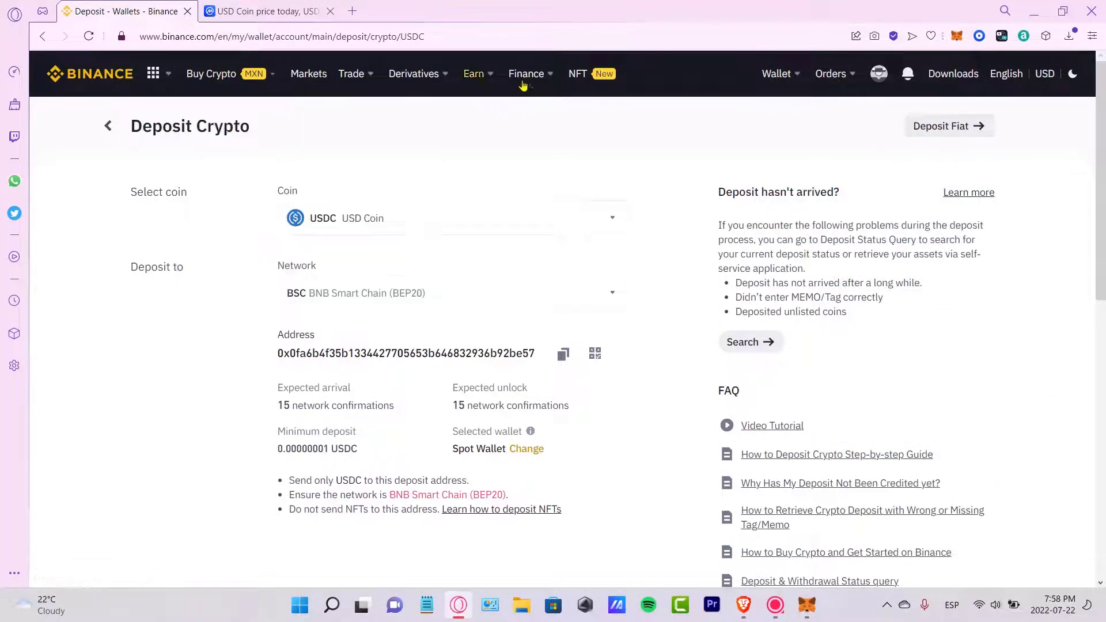
Step: Open Wallet > Fiat and Spot and scroll through the coin balance table and back up
mouse_move(535, 79)
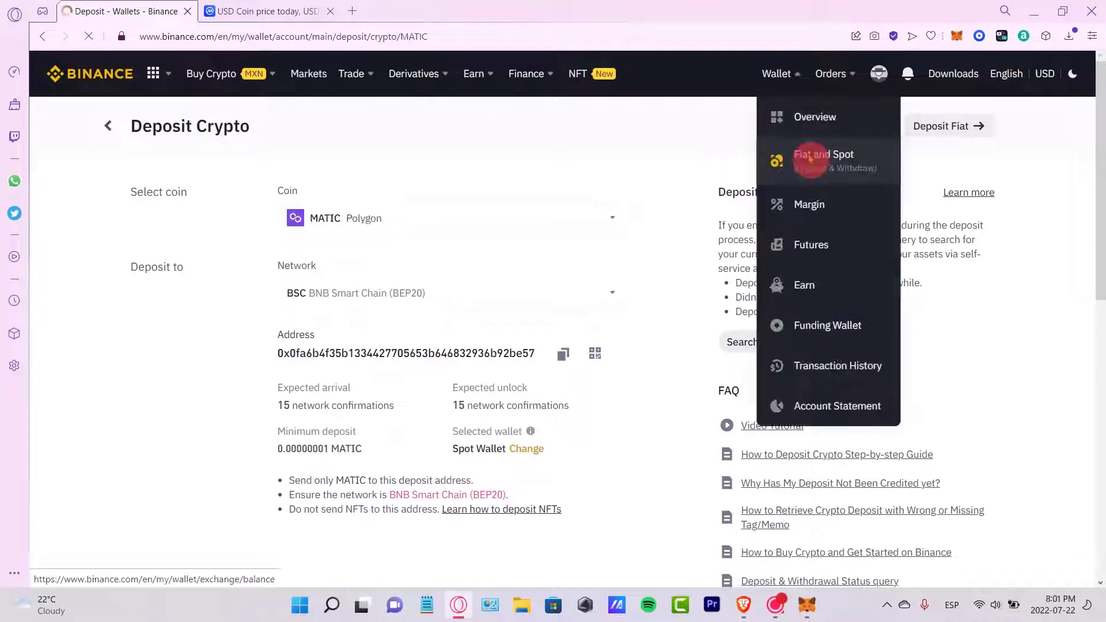
click(810, 160)
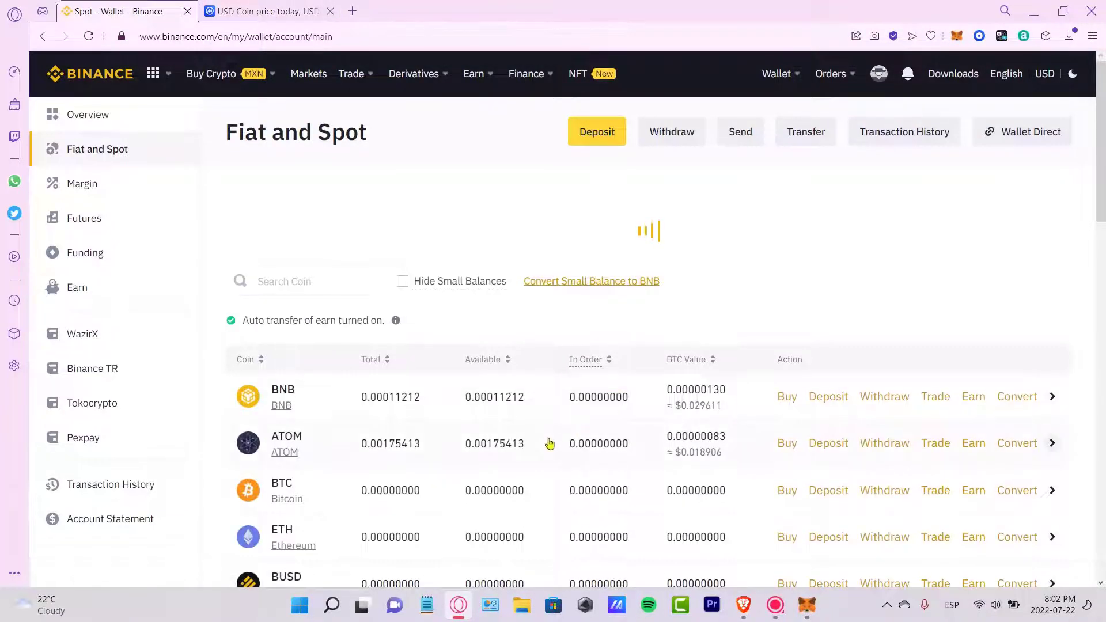
scroll(538, 433, down, 3)
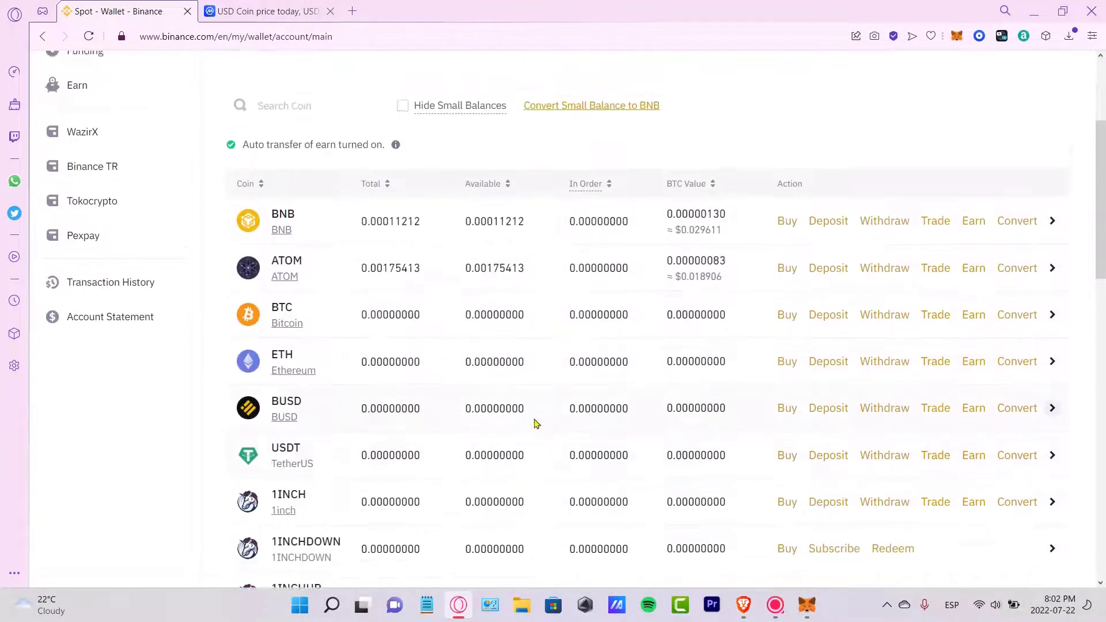
scroll(536, 424, up, 3)
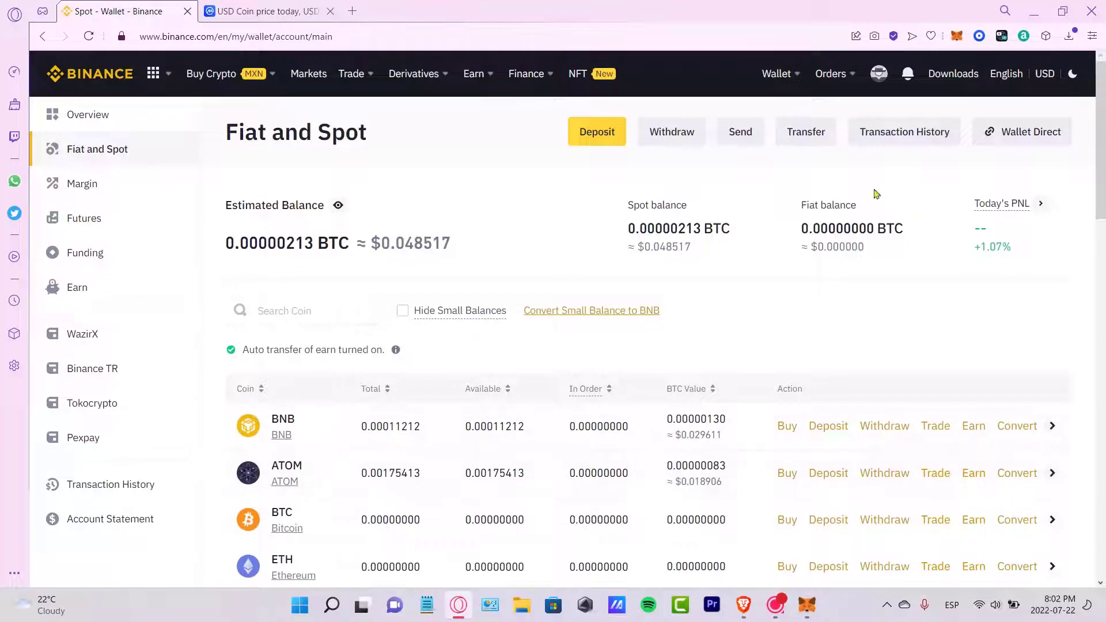
Step: View the MATIC transaction history in the wallet extension and open the latest 0.000652 MATIC send
click(983, 37)
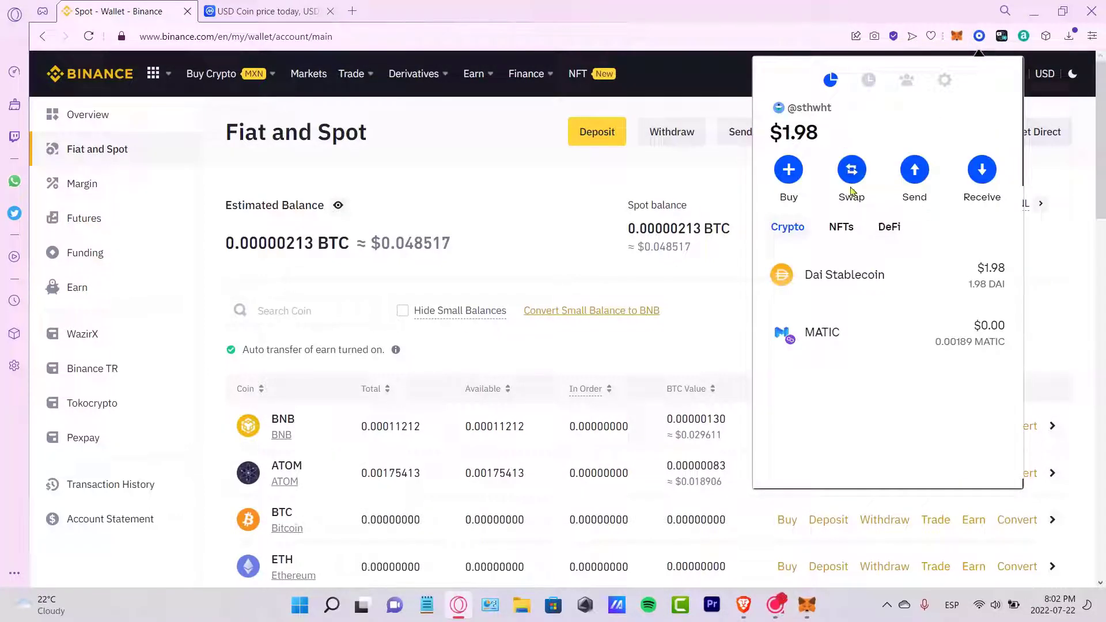
click(839, 335)
scroll(916, 338, down, 4)
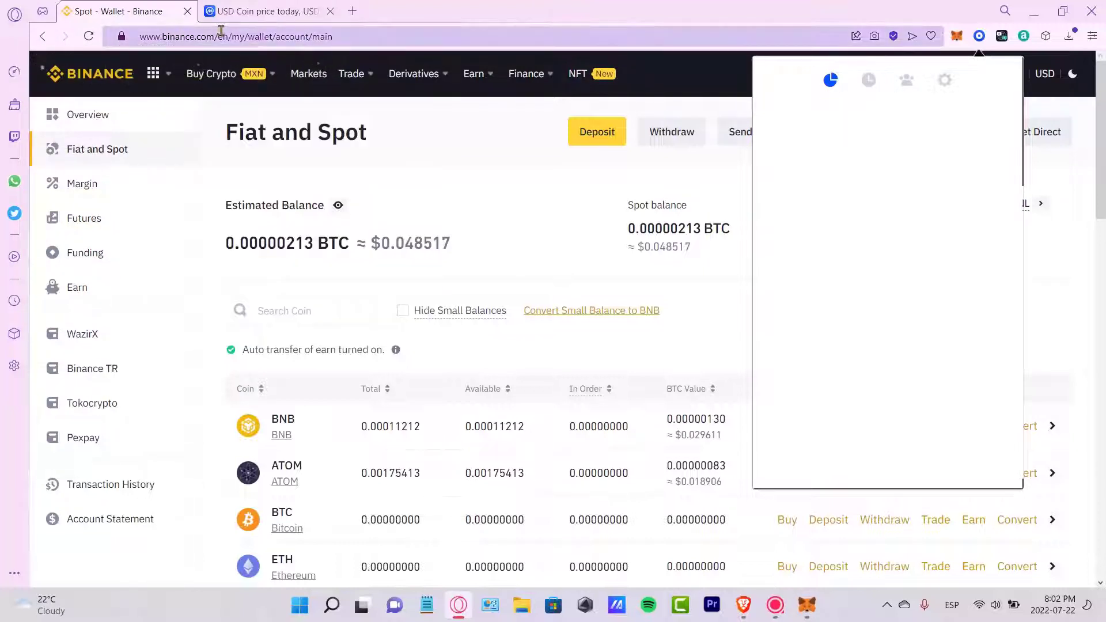
click(868, 80)
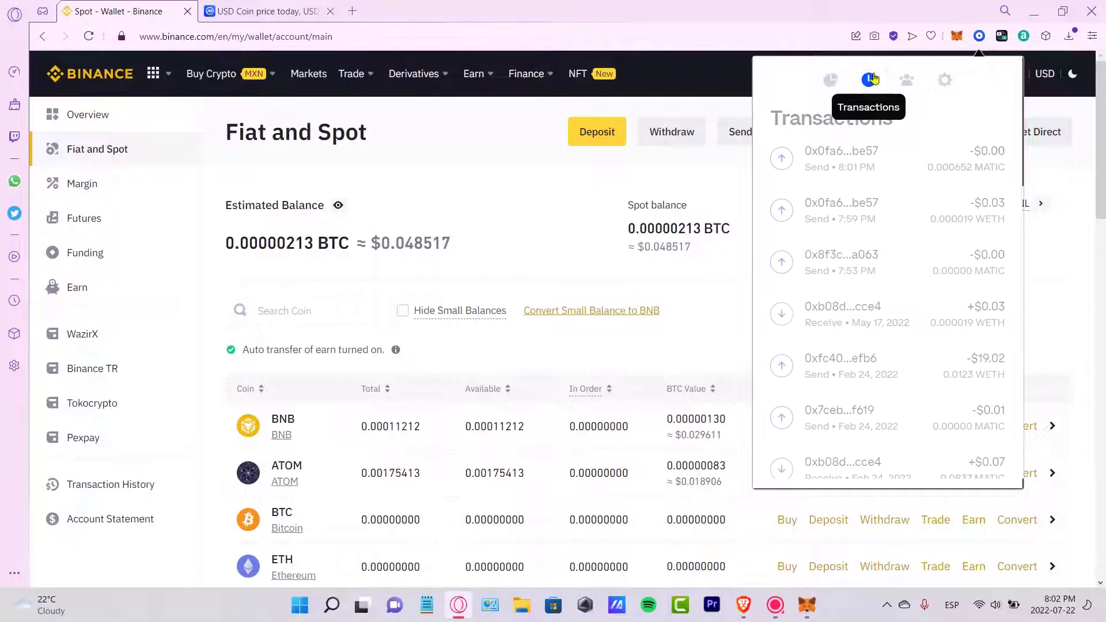
click(901, 155)
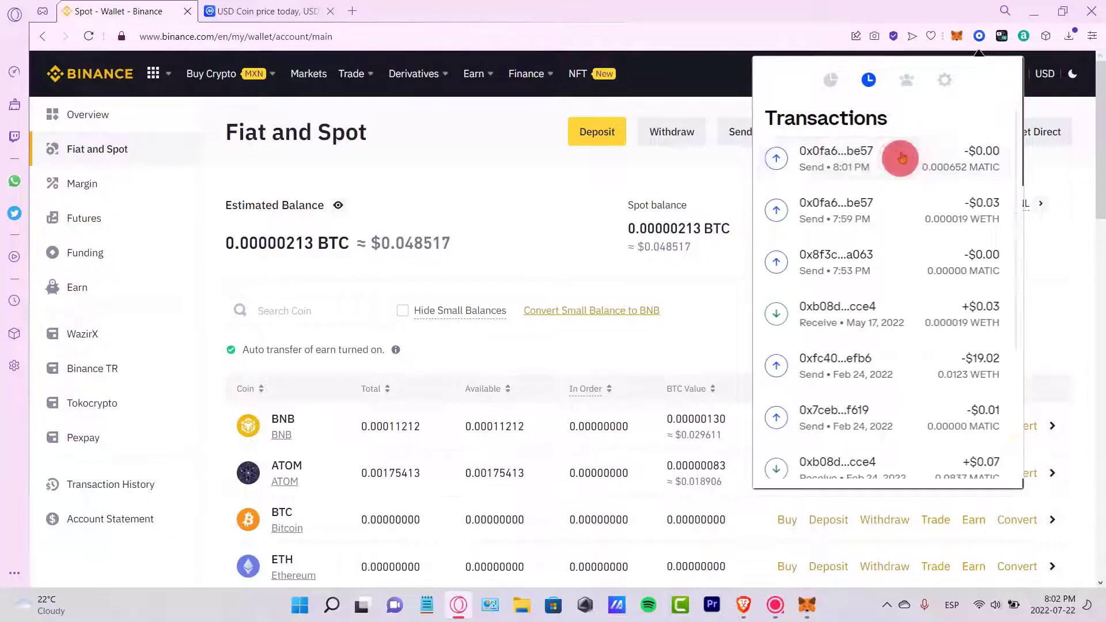